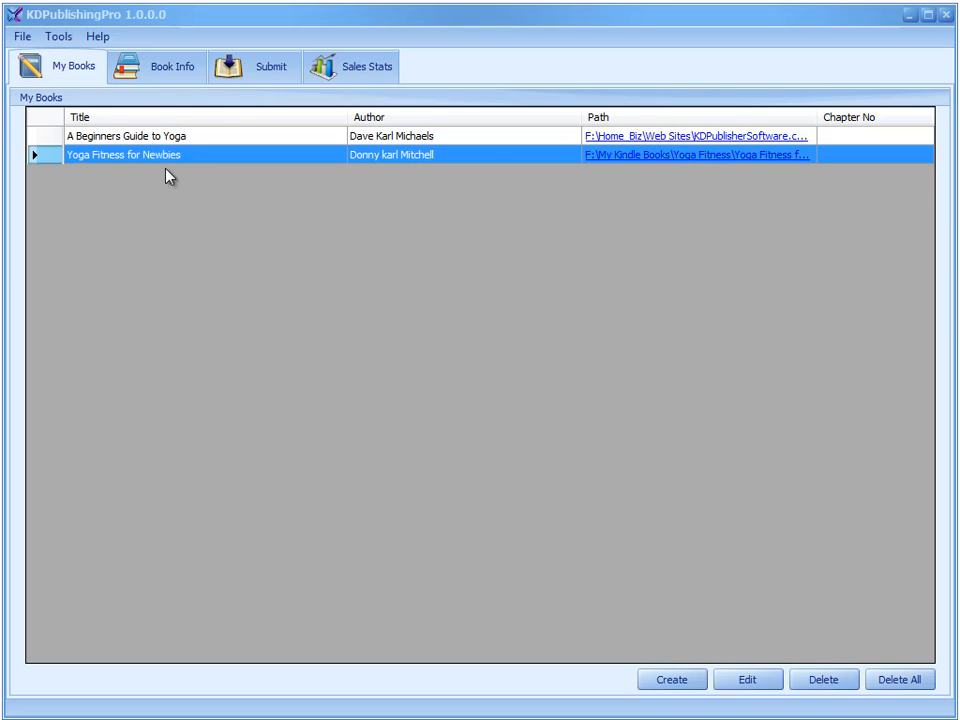
Go to the Book Info list and start adding a new book entry
{"action": "left_click", "coordinate": [161, 77]}
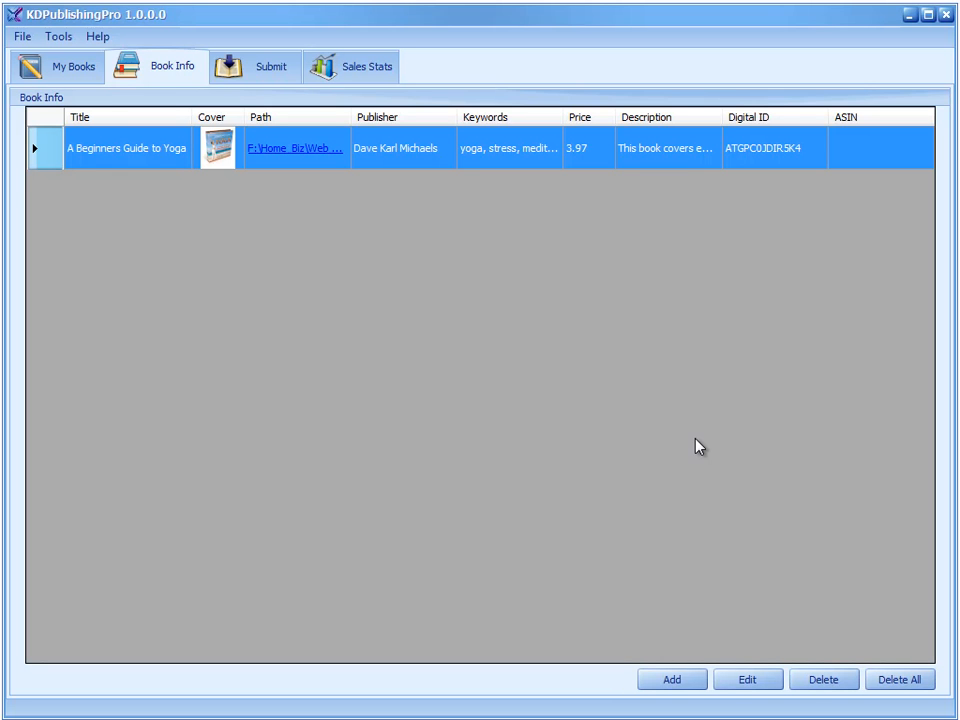
{"action": "left_click", "coordinate": [672, 680]}
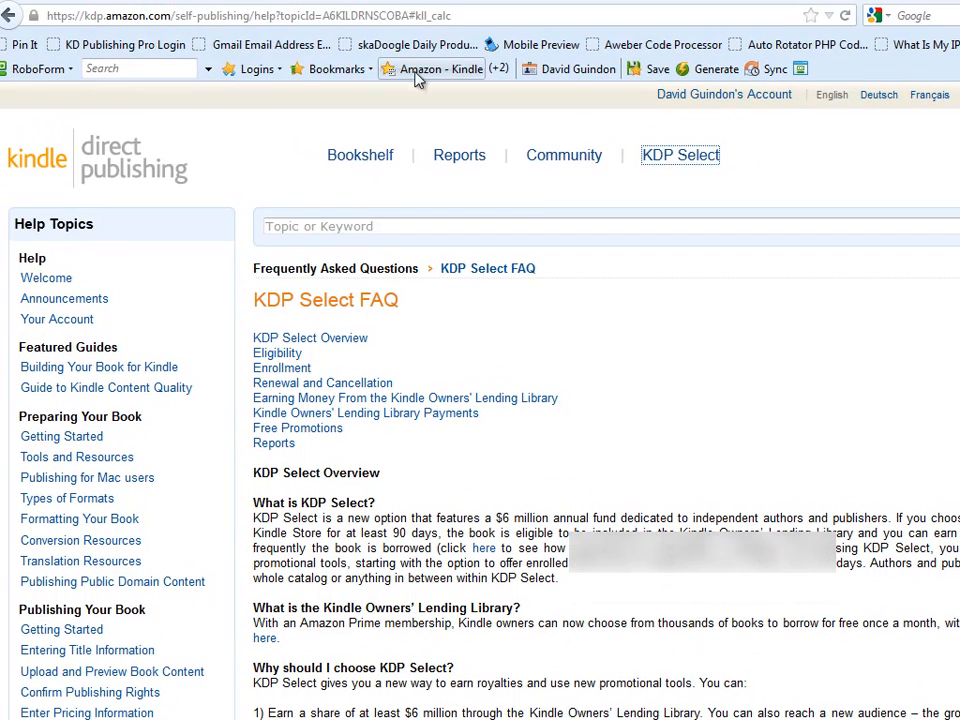
Highlight the kdp.amazon.com/self-publishing/help part of the browser page's address
{"action": "left_click", "coordinate": [418, 58]}
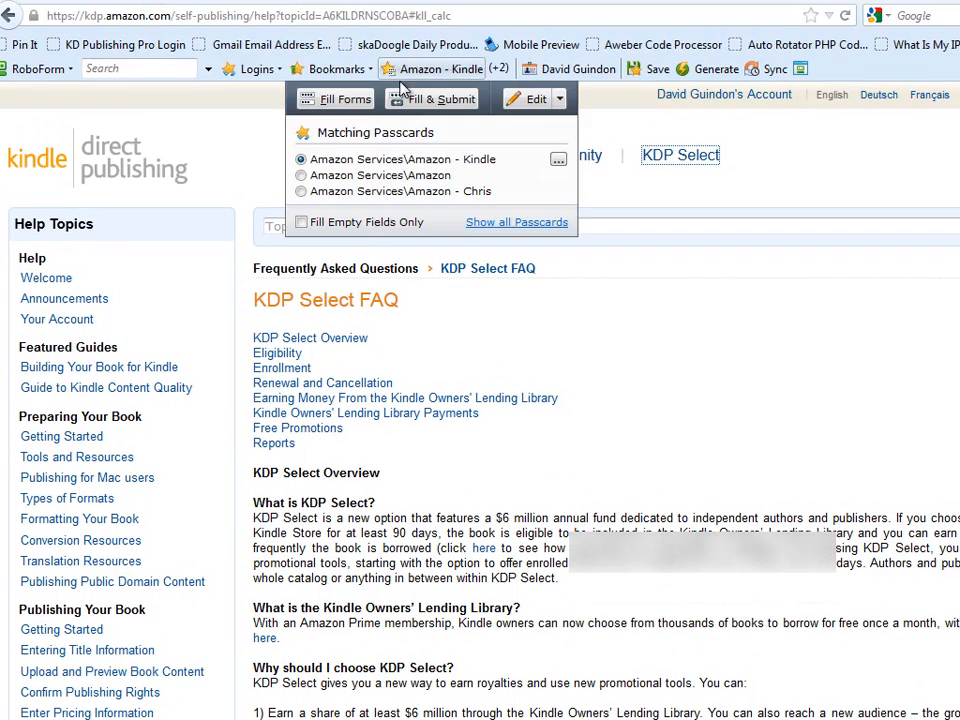
{"action": "left_click", "coordinate": [245, 17]}
{"action": "left_click_drag", "start_coordinate": [276, 17], "coordinate": [42, 17]}
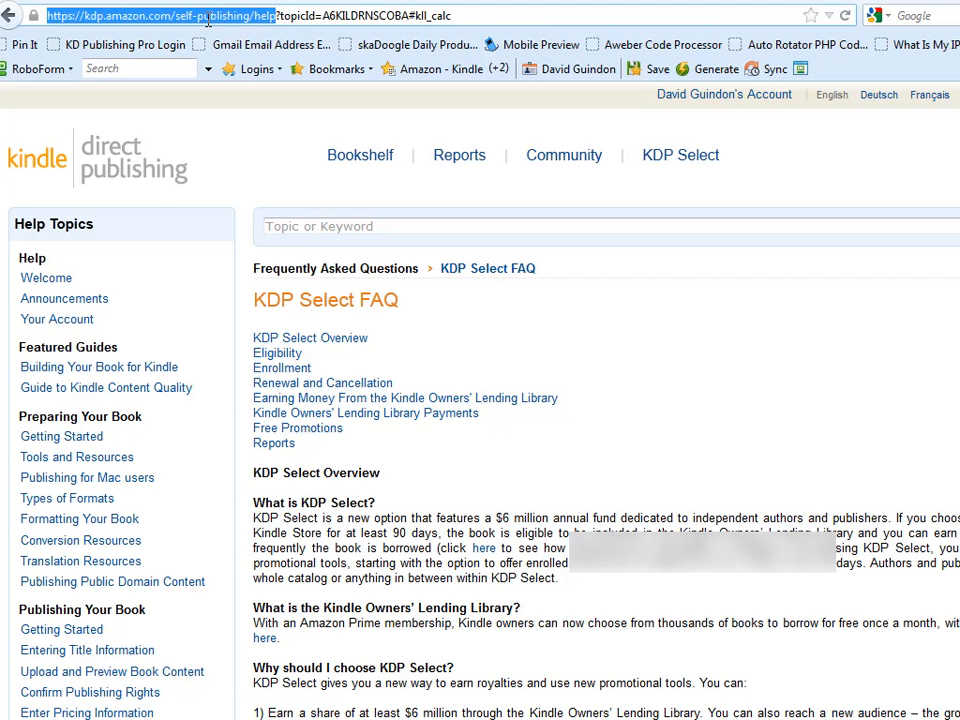
Search Google in a new tab for "amazon self publishing help" and open the Kindle Direct Publishing help result
{"action": "key", "text": "ctrl+t"}
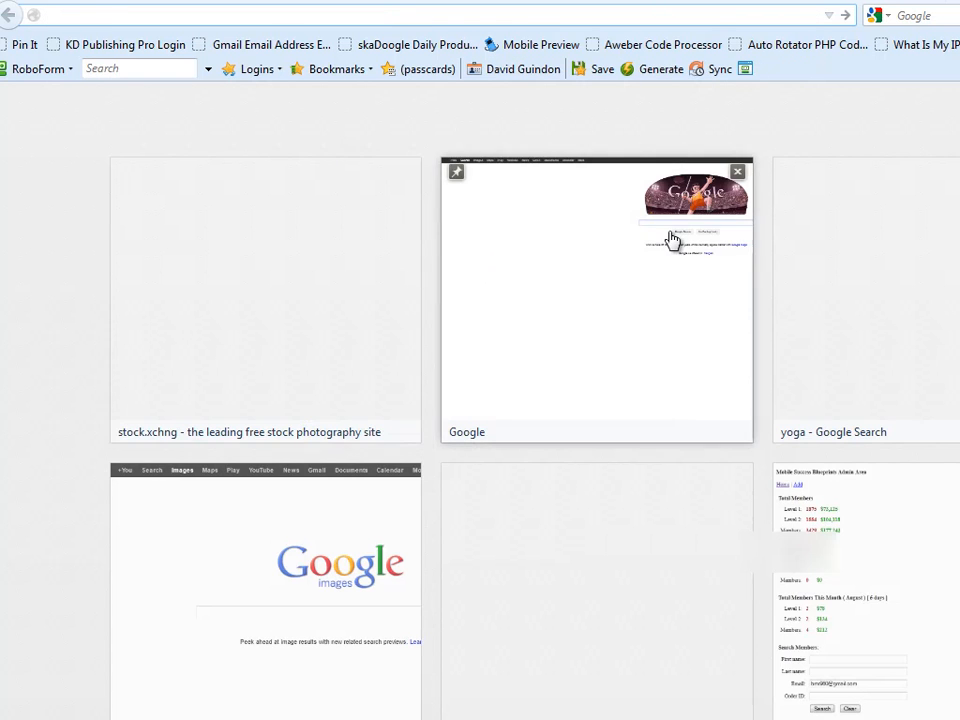
{"action": "left_click", "coordinate": [348, 500]}
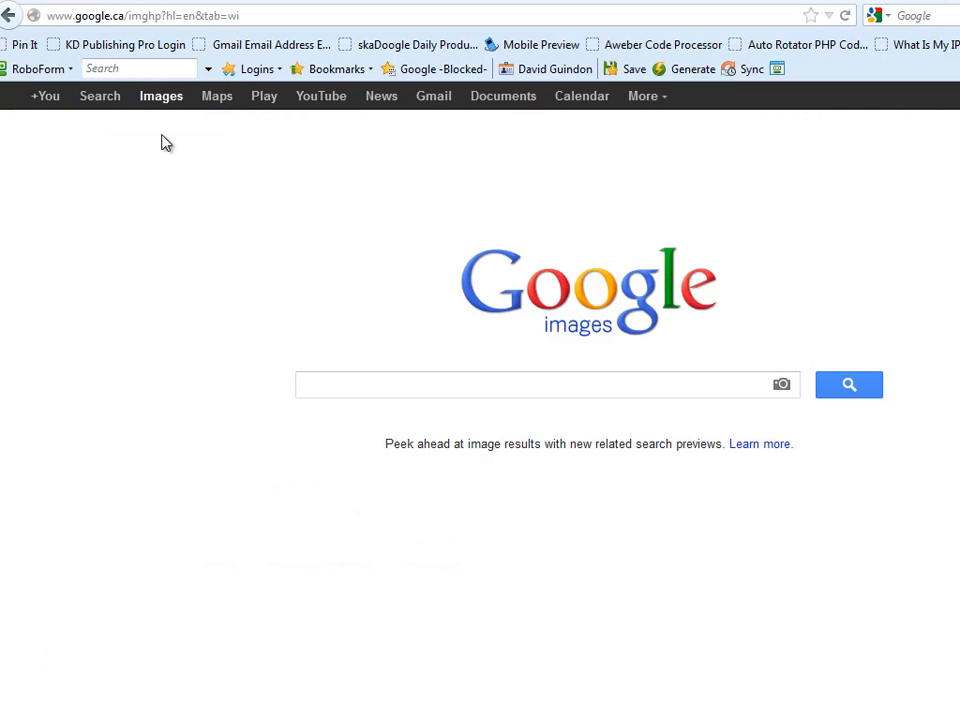
{"action": "left_click", "coordinate": [100, 96]}
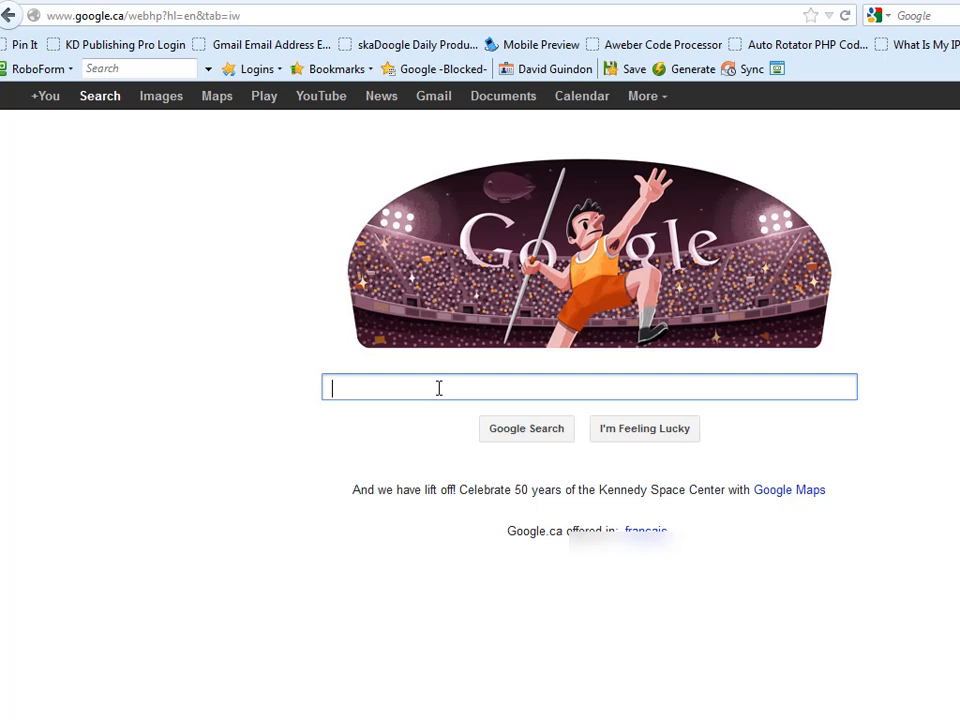
{"action": "type", "text": "amazon"}
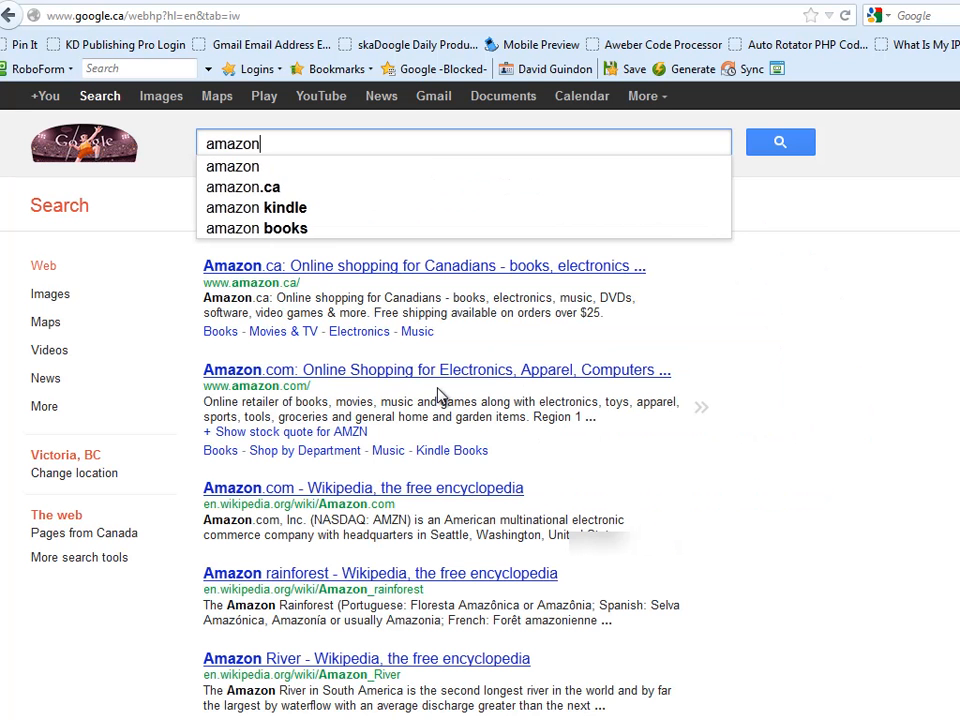
{"action": "type", "text": " self"}
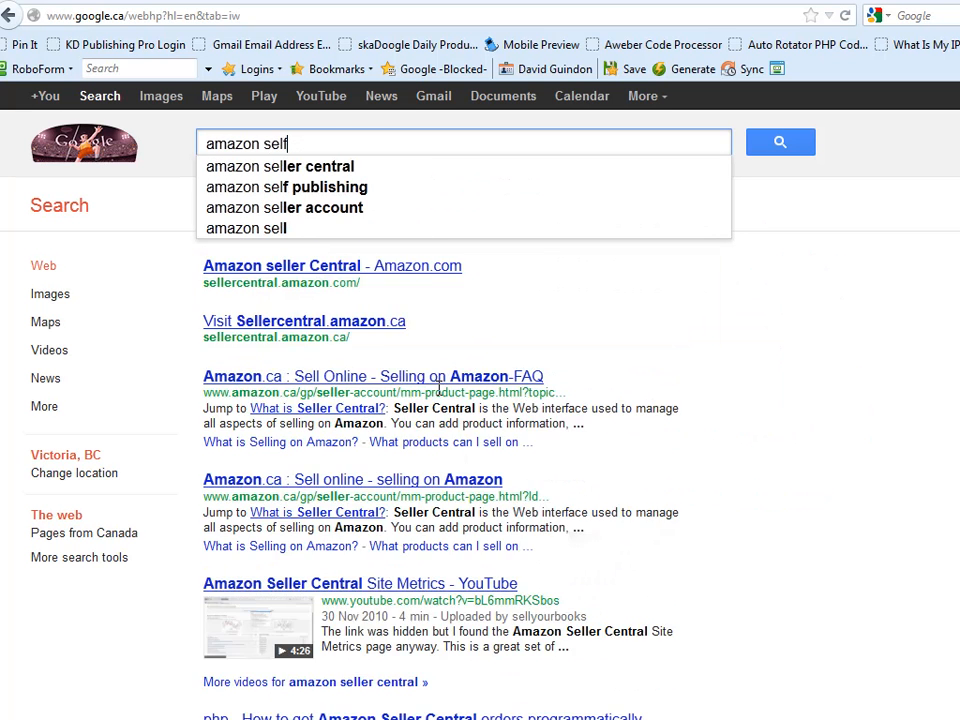
{"action": "type", "text": " publishing help"}
{"action": "key", "text": "Return"}
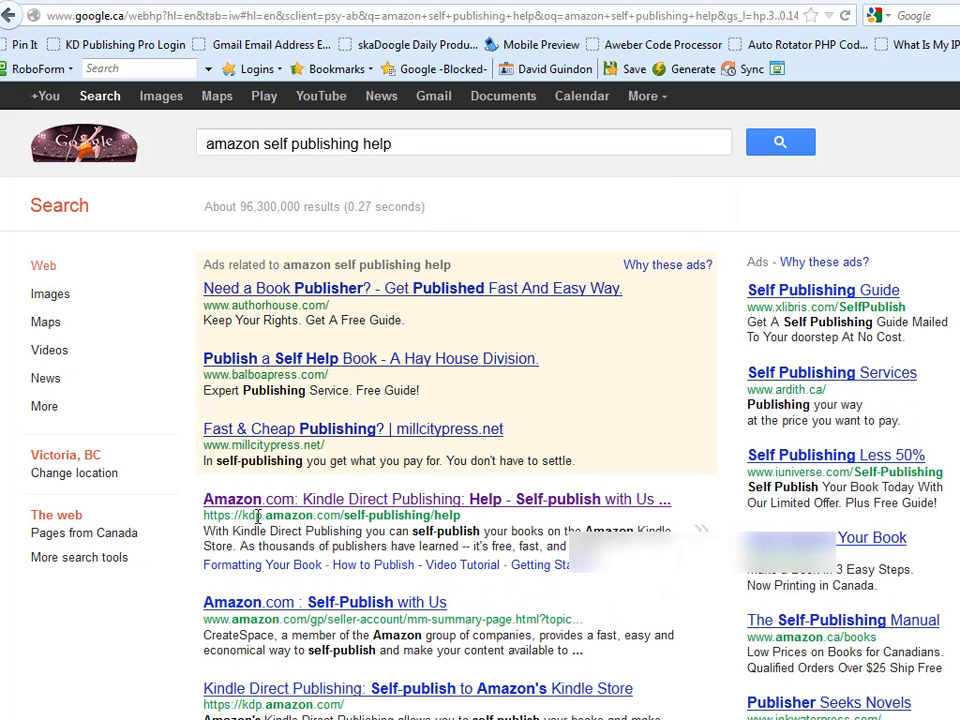
{"action": "left_click", "coordinate": [298, 514]}
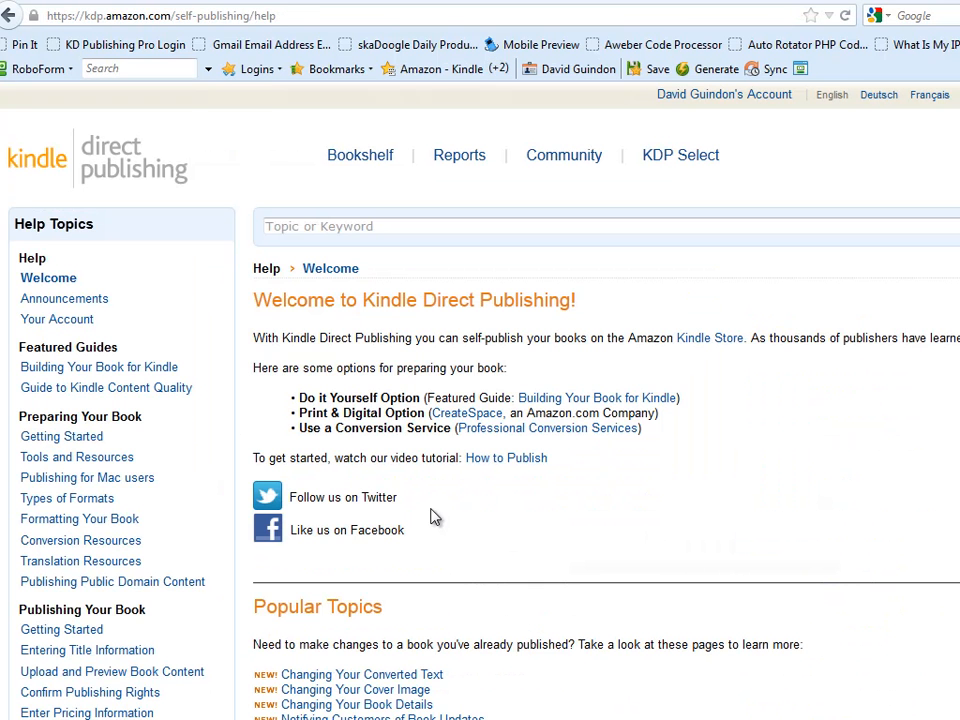
Look at the KDP Select page, return to the help page and open the KDP Select FAQ topic
{"action": "left_click", "coordinate": [668, 160]}
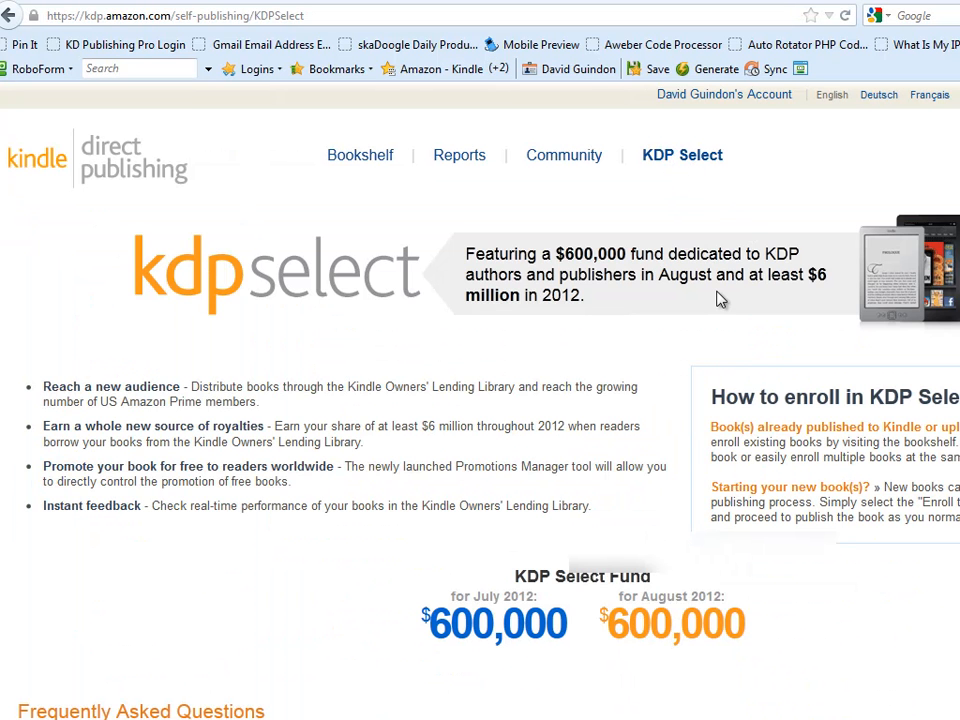
{"action": "key", "text": "alt+Left"}
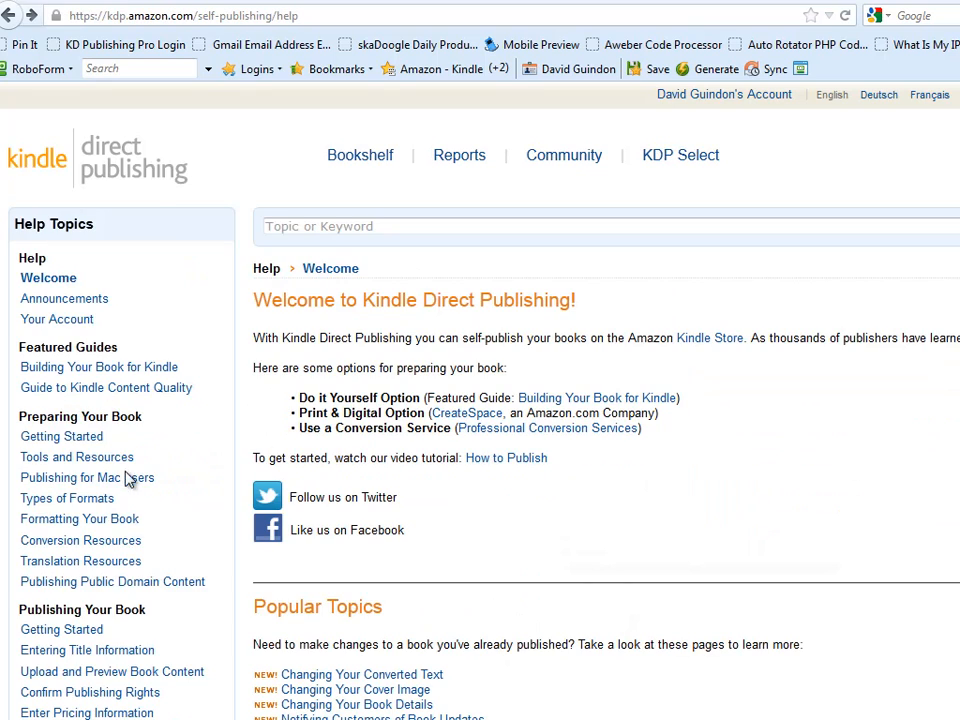
{"action": "scroll", "coordinate": [75, 450], "scroll_direction": "down", "scroll_amount": 10}
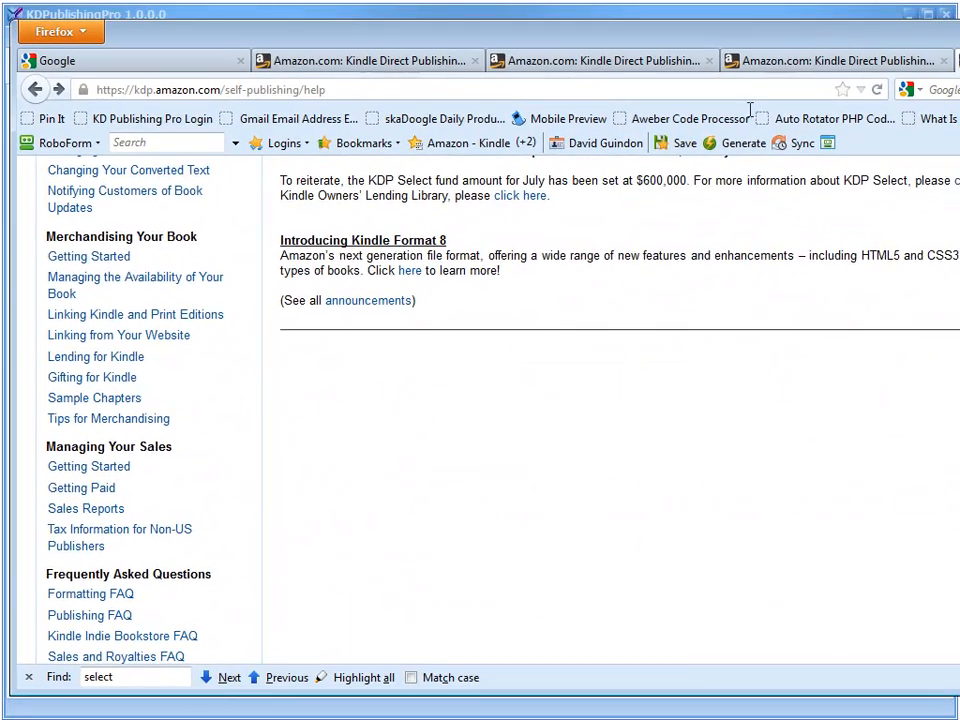
{"action": "scroll", "coordinate": [245, 494], "scroll_direction": "down", "scroll_amount": 5}
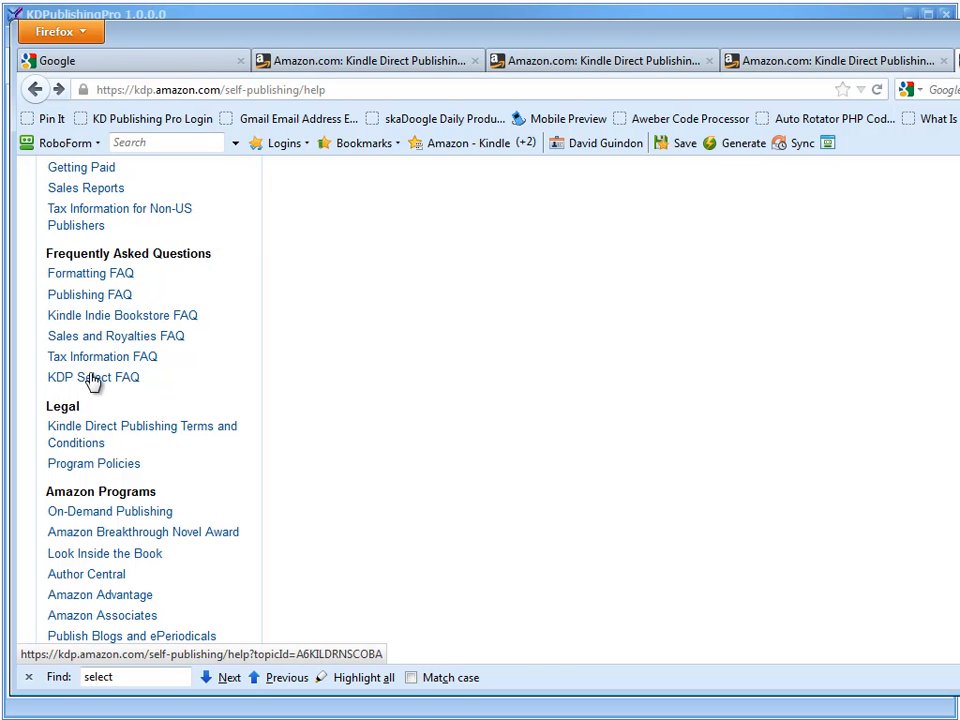
{"action": "left_click", "coordinate": [93, 378]}
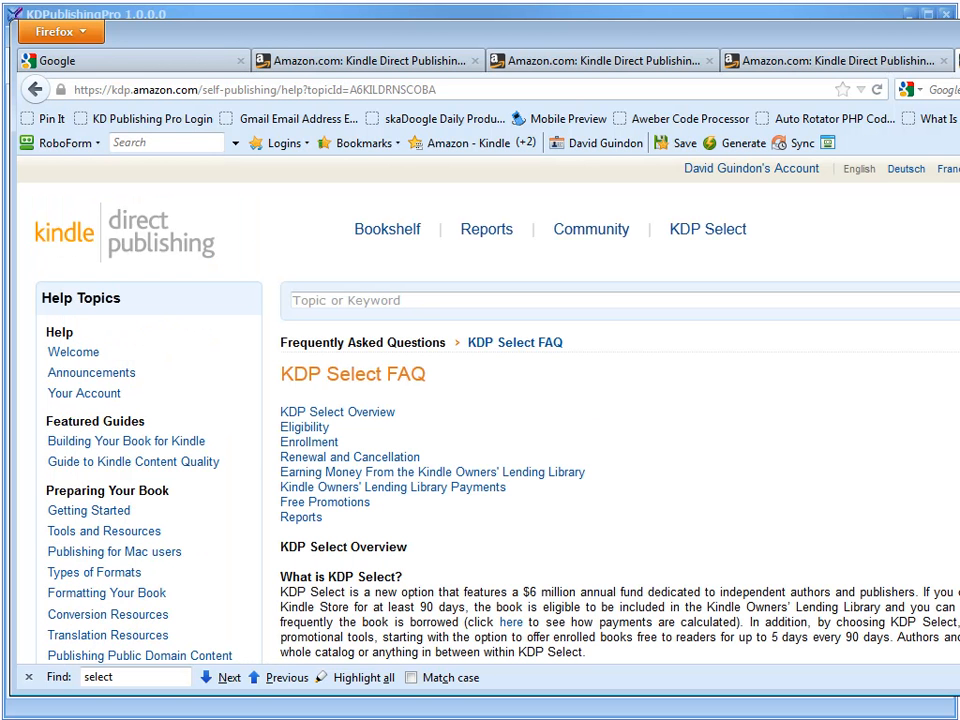
Resize and reposition the browser window so the full width of the KDP Select FAQ text is readable
{"action": "left_click_drag", "start_coordinate": [959, 695], "coordinate": [952, 714]}
{"action": "left_click_drag", "start_coordinate": [668, 678], "coordinate": [868, 705]}
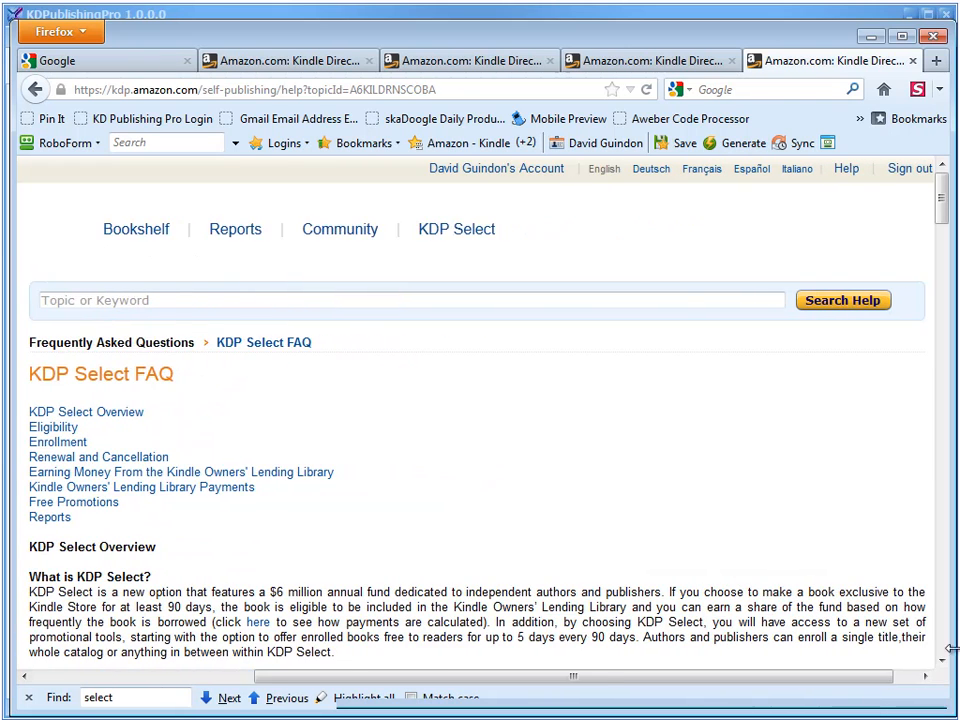
{"action": "left_click_drag", "start_coordinate": [950, 648], "coordinate": [959, 650]}
{"action": "scroll", "coordinate": [877, 515], "scroll_direction": "down", "scroll_amount": 2}
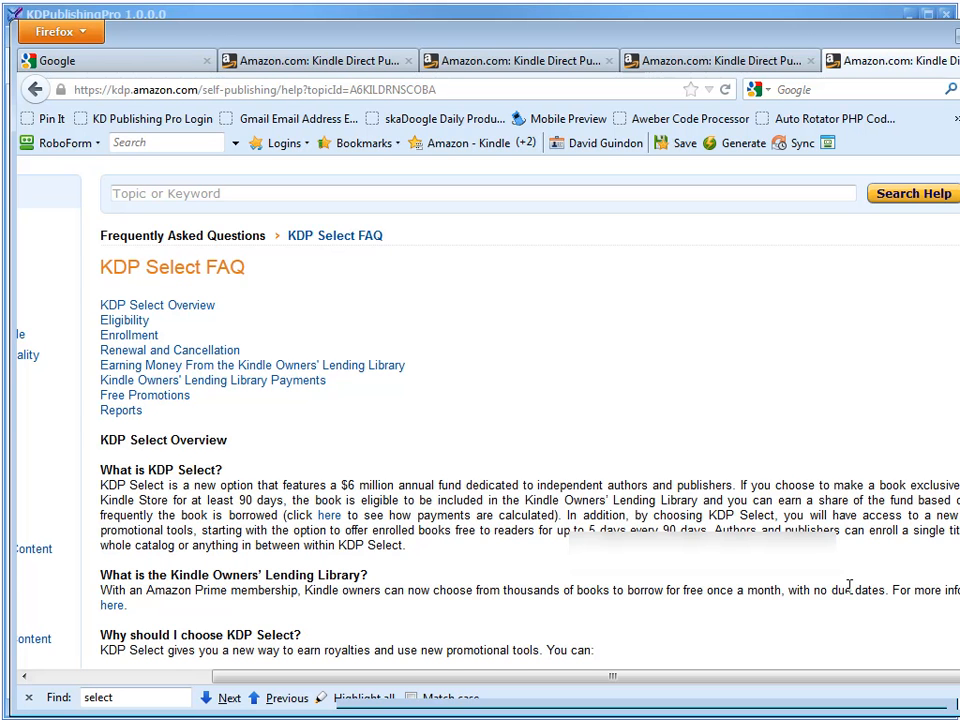
{"action": "left_click_drag", "start_coordinate": [788, 46], "coordinate": [745, 36]}
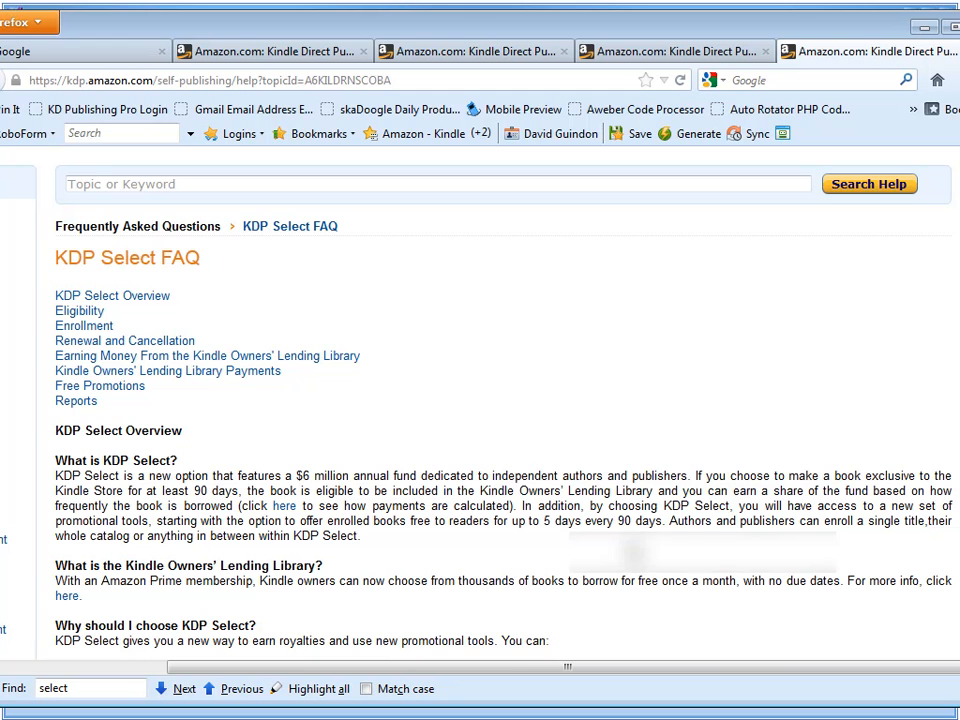
{"action": "scroll", "coordinate": [480, 400], "scroll_direction": "down", "scroll_amount": 1}
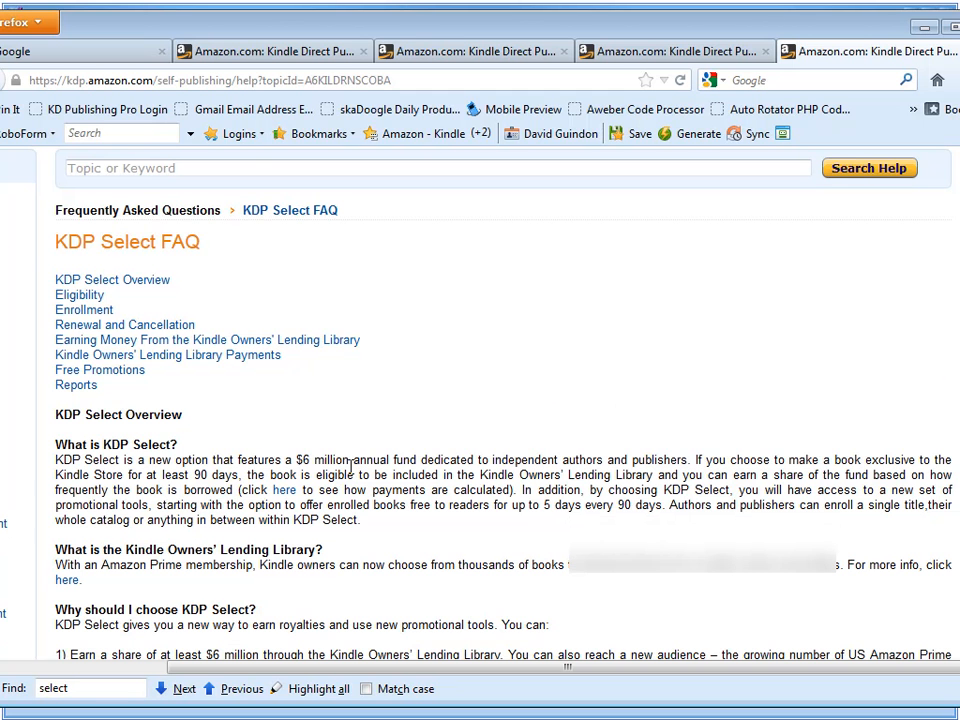
Examine the annual fund and Kindle Owners' Lending Library terms in the overview, and the monthly fund in the payment calculation example
{"action": "left_click_drag", "start_coordinate": [417, 459], "coordinate": [297, 459]}
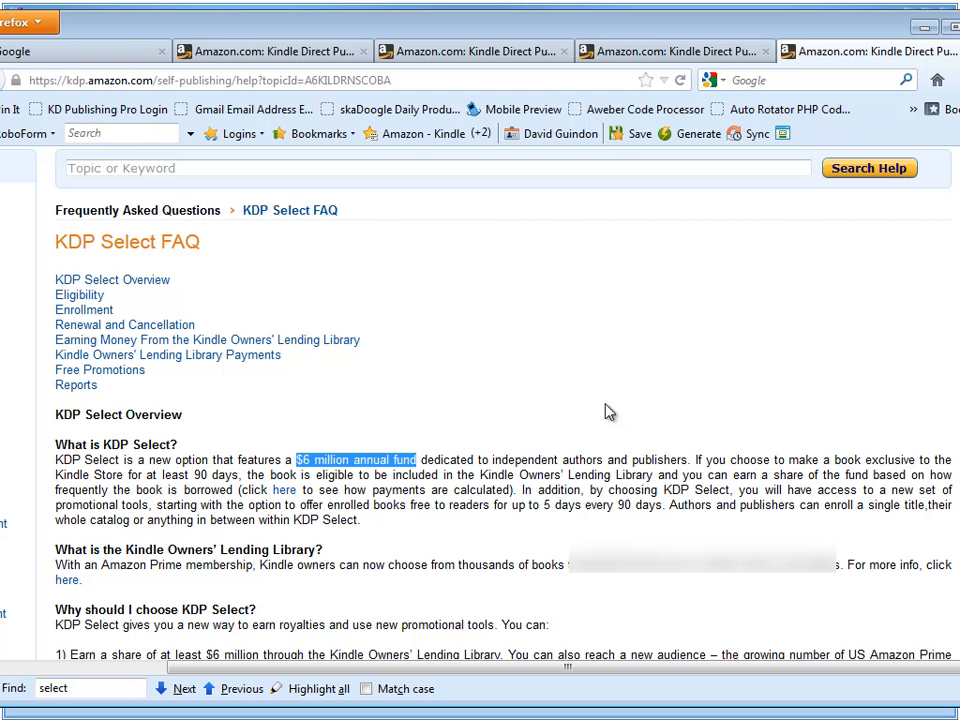
{"action": "left_click_drag", "start_coordinate": [653, 475], "coordinate": [480, 475]}
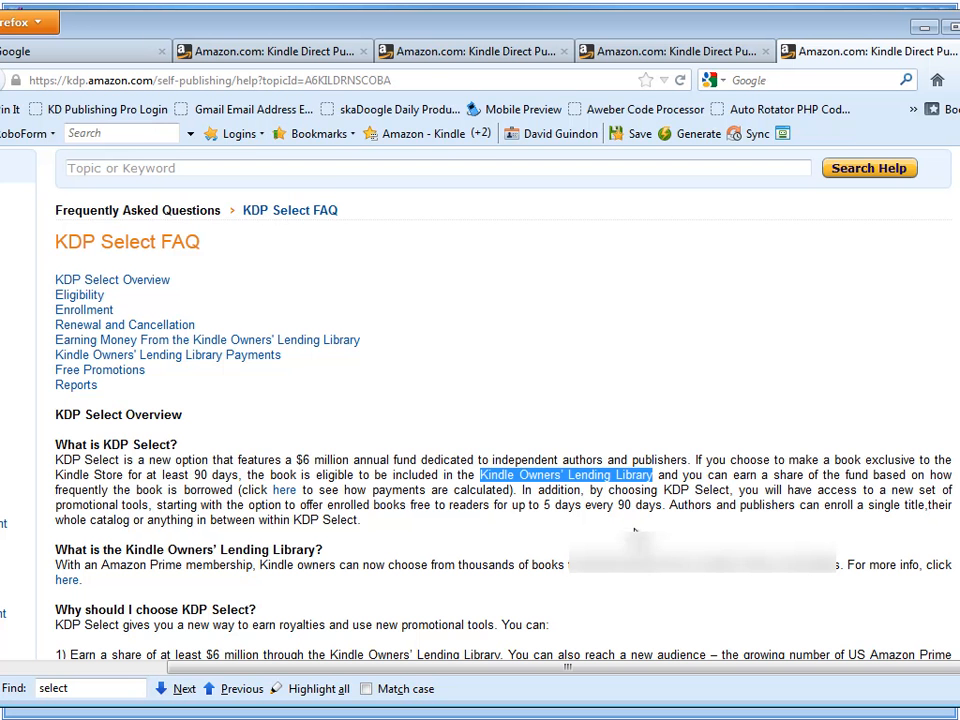
{"action": "left_click", "coordinate": [287, 490]}
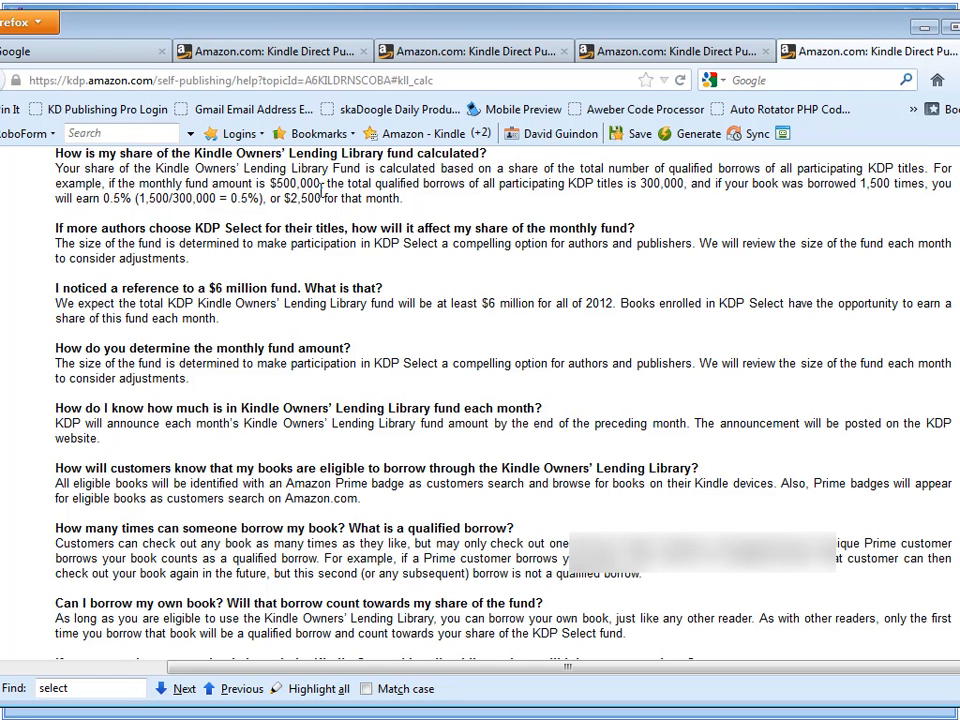
{"action": "left_click_drag", "start_coordinate": [322, 183], "coordinate": [269, 184]}
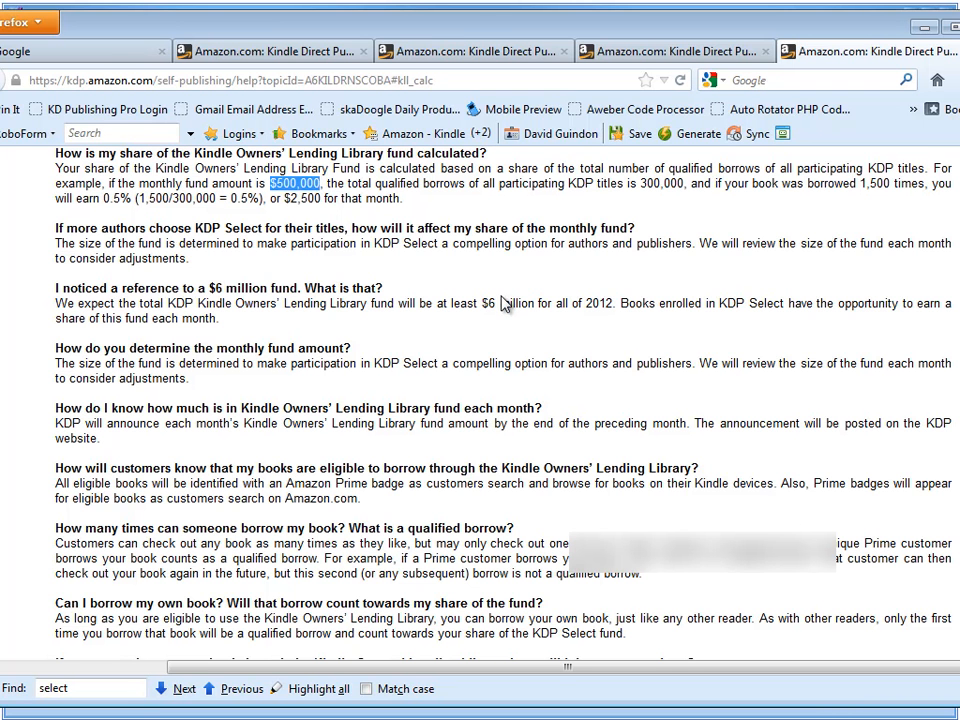
Open the KDP Select page in the other tab and highlight the July and August 2012 fund amounts
{"action": "left_click", "coordinate": [668, 53]}
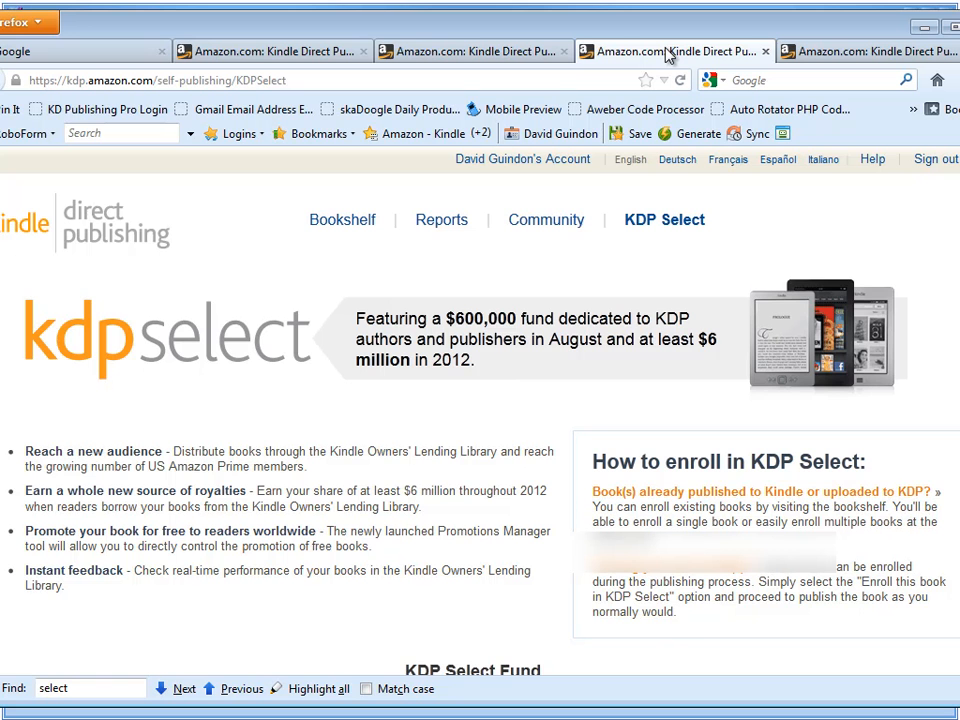
{"action": "left_click", "coordinate": [645, 221]}
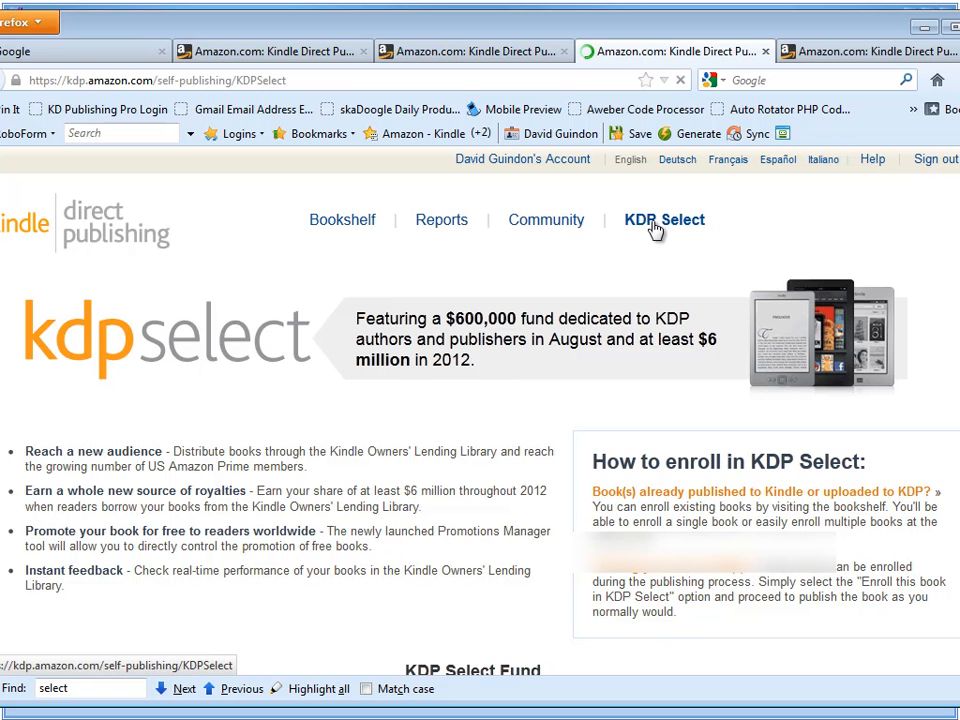
{"action": "scroll", "coordinate": [431, 409], "scroll_direction": "down", "scroll_amount": 5}
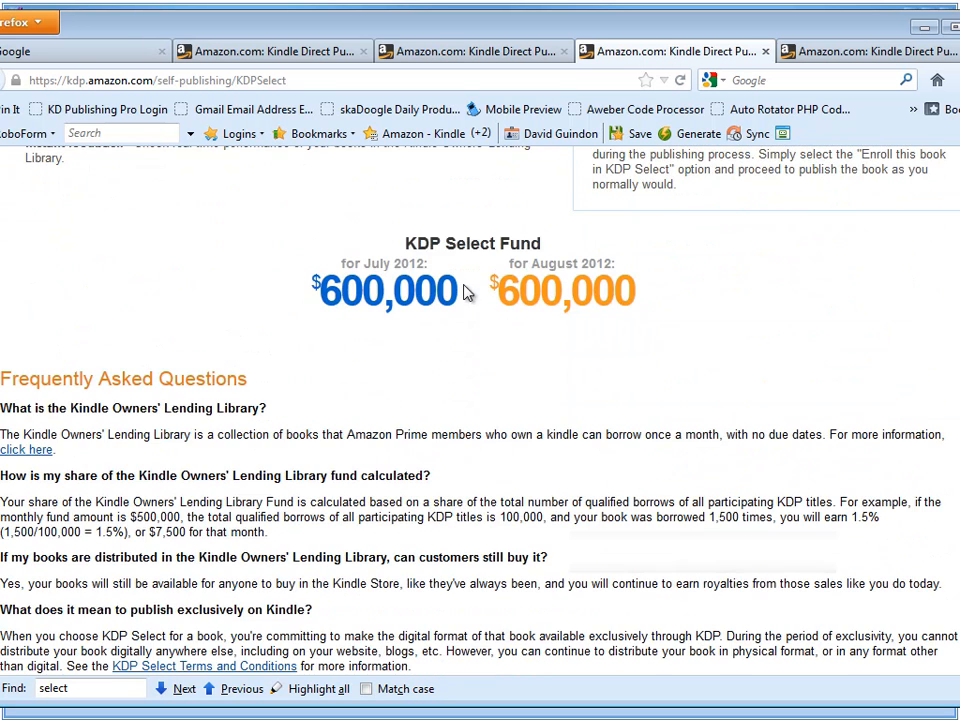
{"action": "left_click_drag", "start_coordinate": [458, 291], "coordinate": [313, 284]}
{"action": "left_click_drag", "start_coordinate": [636, 292], "coordinate": [522, 290]}
{"action": "left_click", "coordinate": [779, 372]}
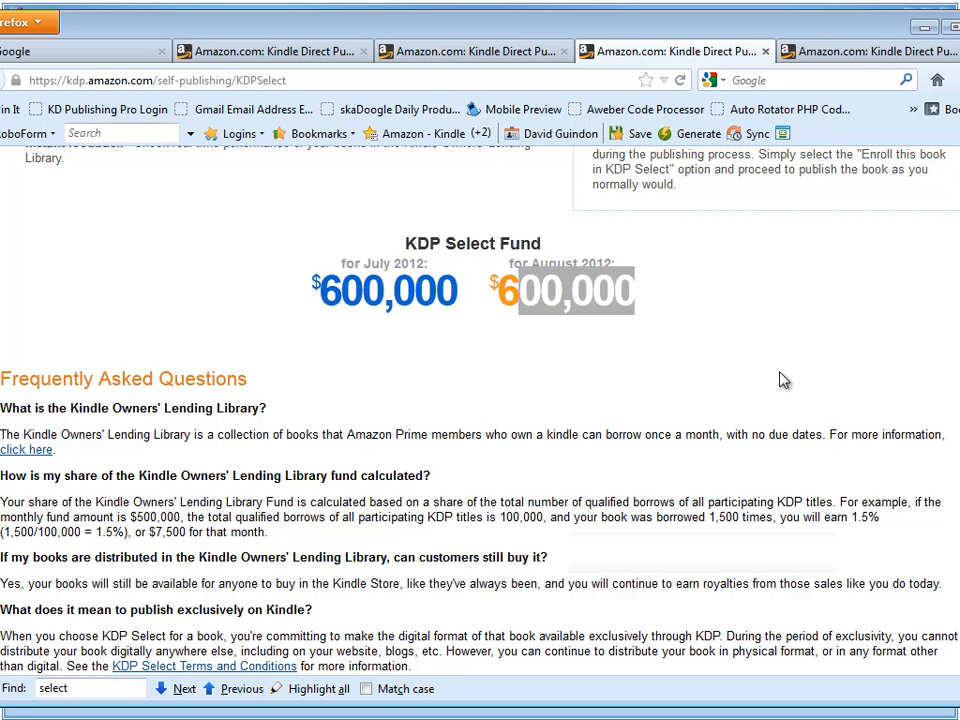
Return to the FAQ's fund share calculation and highlight the example's total qualified borrows and single-book borrow count
{"action": "left_click", "coordinate": [872, 55]}
{"action": "left_click", "coordinate": [377, 200]}
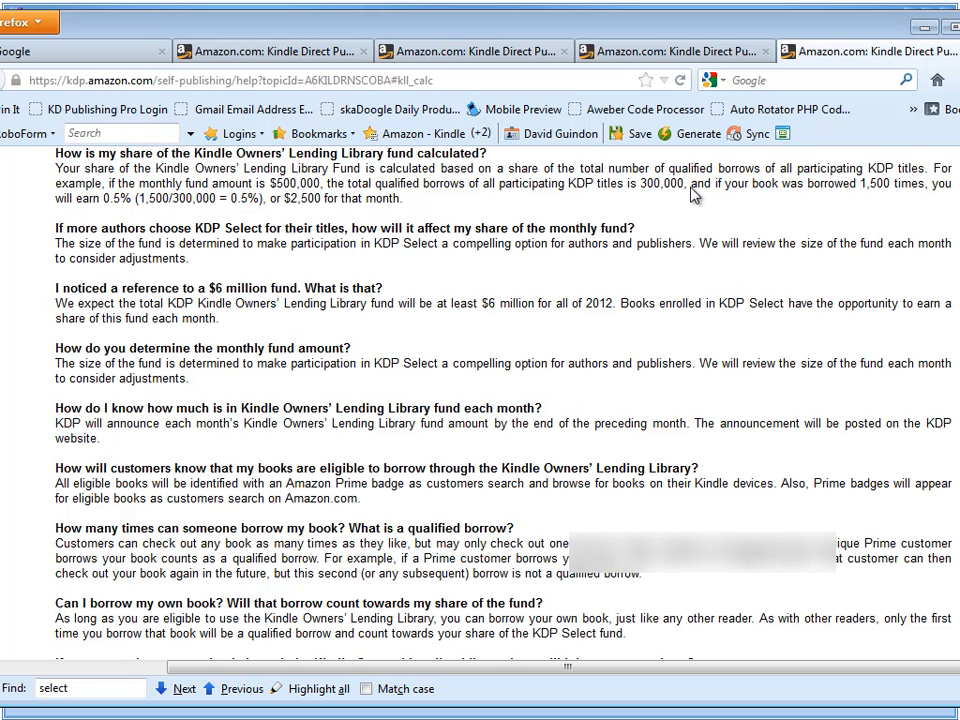
{"action": "left_click_drag", "start_coordinate": [685, 184], "coordinate": [637, 180]}
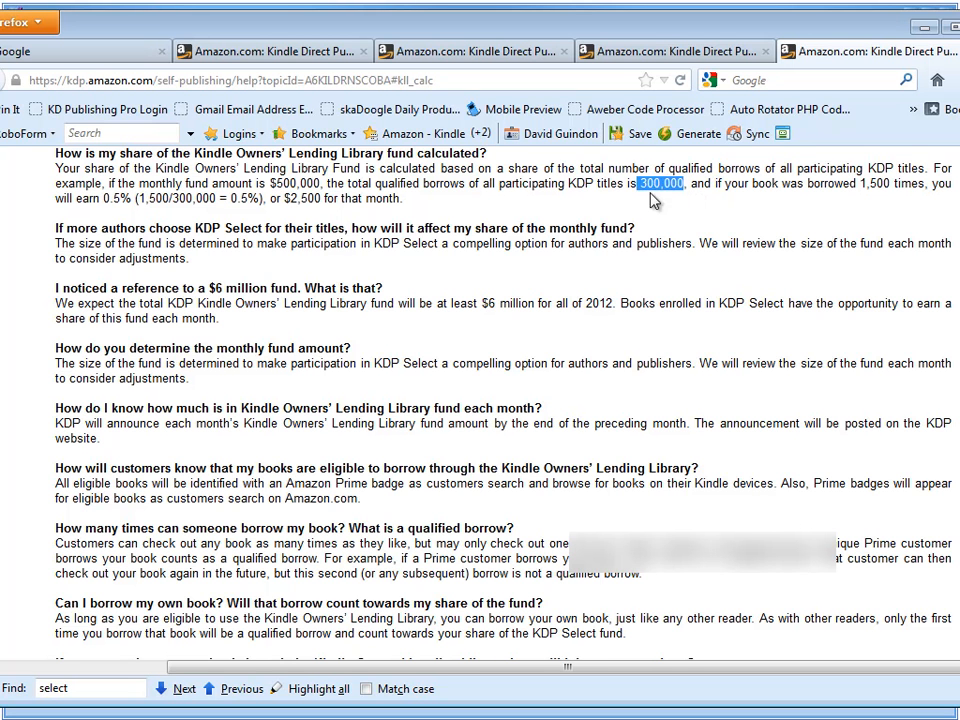
{"action": "left_click", "coordinate": [687, 183]}
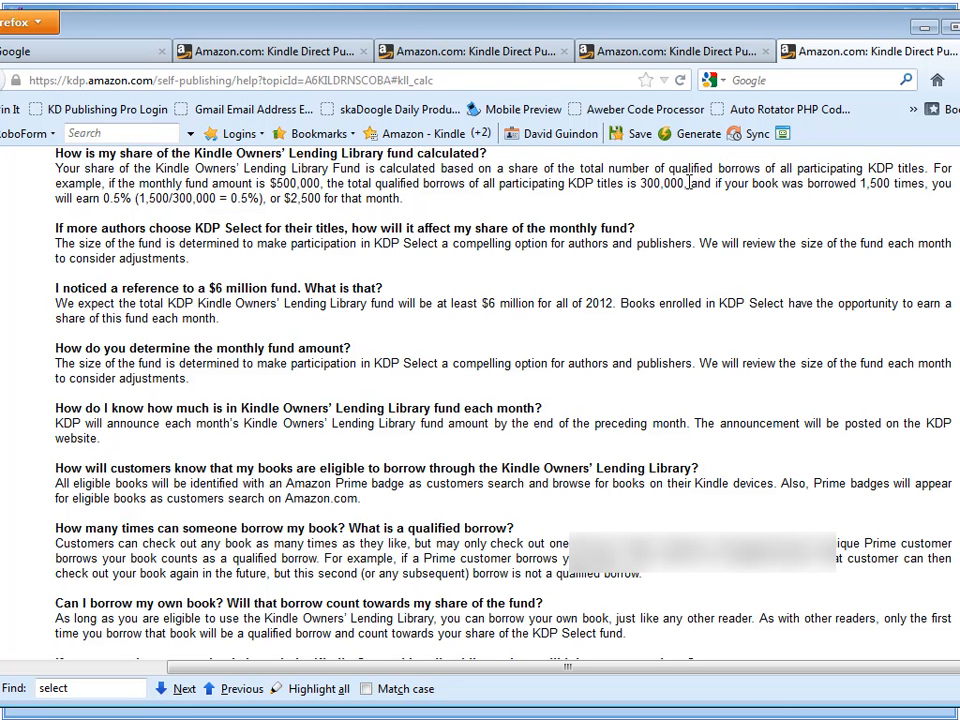
{"action": "double_click", "coordinate": [684, 183]}
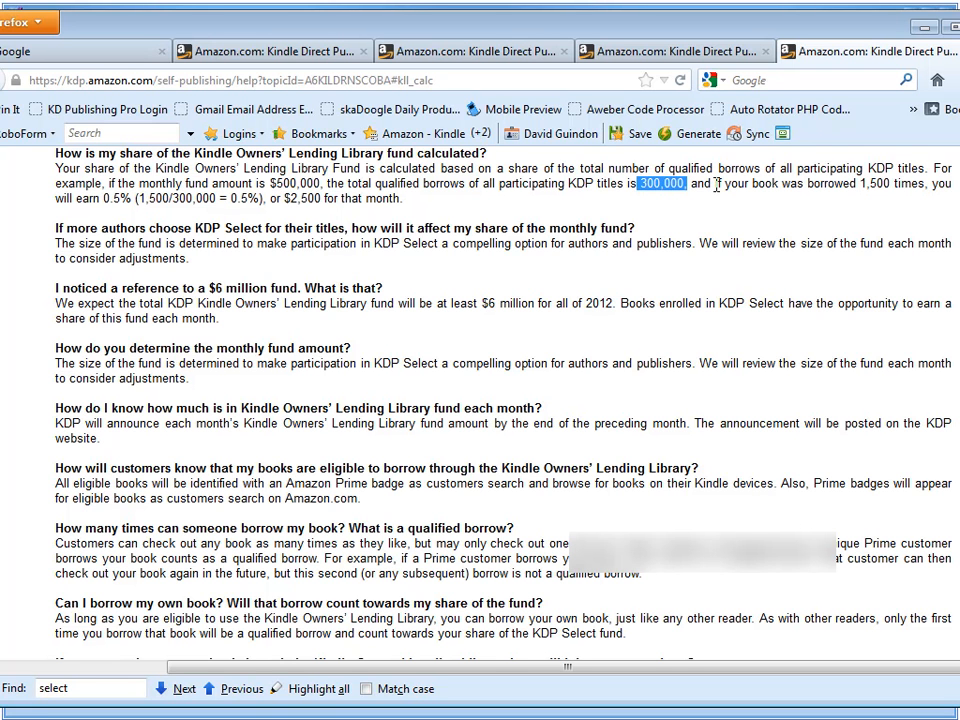
{"action": "left_click", "coordinate": [896, 207]}
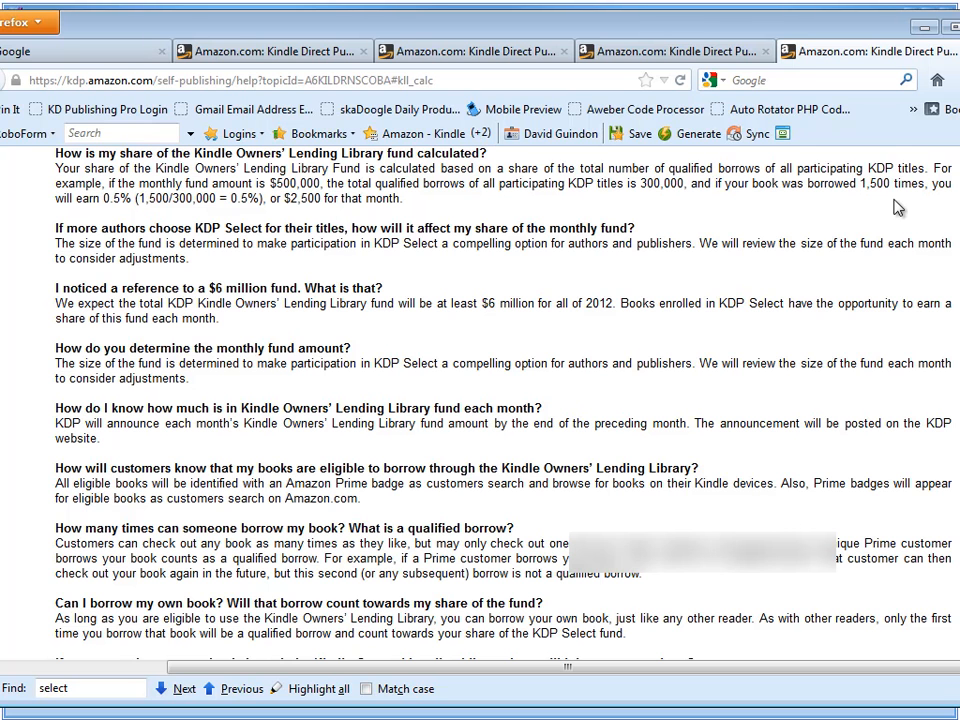
{"action": "left_click_drag", "start_coordinate": [890, 184], "coordinate": [859, 184]}
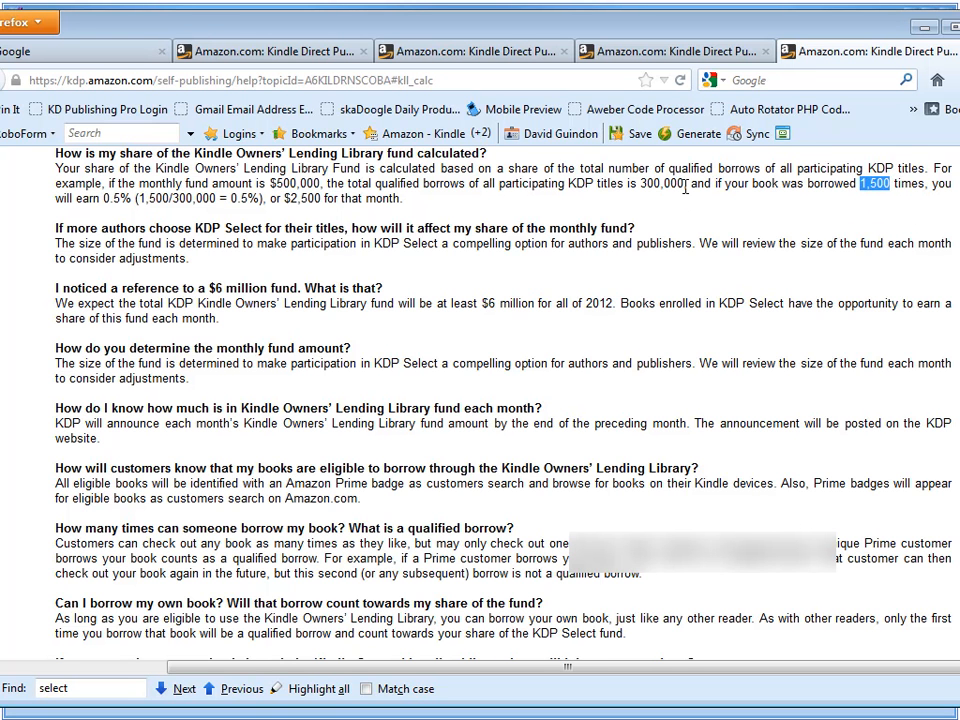
{"action": "left_click_drag", "start_coordinate": [685, 184], "coordinate": [638, 184]}
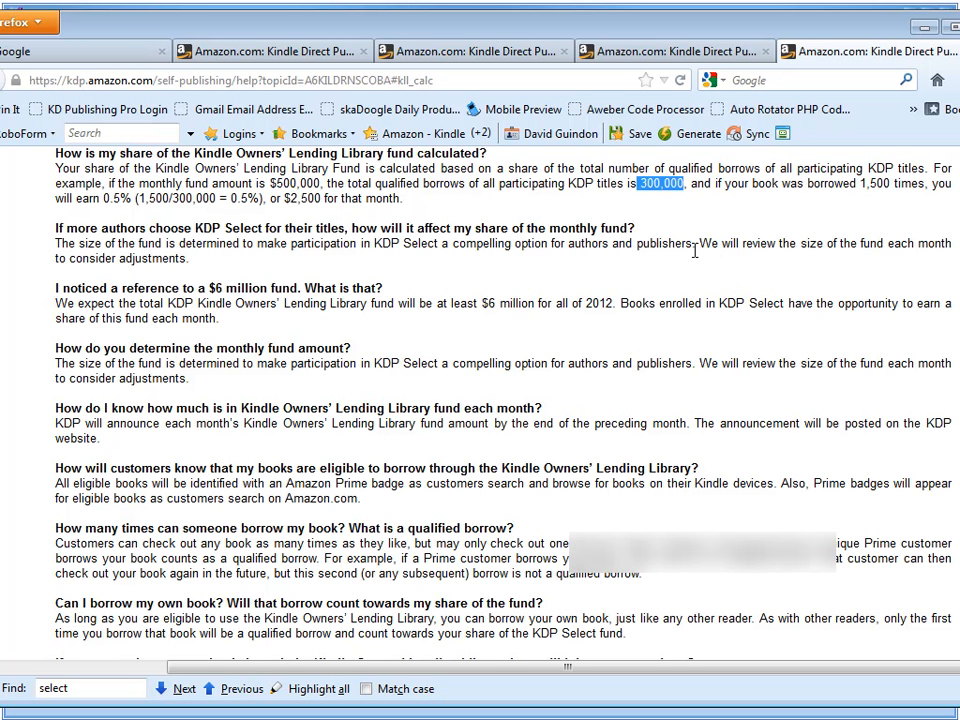
Highlight the percentage share and monthly fund in the FAQ's calculation example, and the free-promotion benefit under "Why should I choose KDP Select?"
{"action": "left_click_drag", "start_coordinate": [260, 198], "coordinate": [228, 198]}
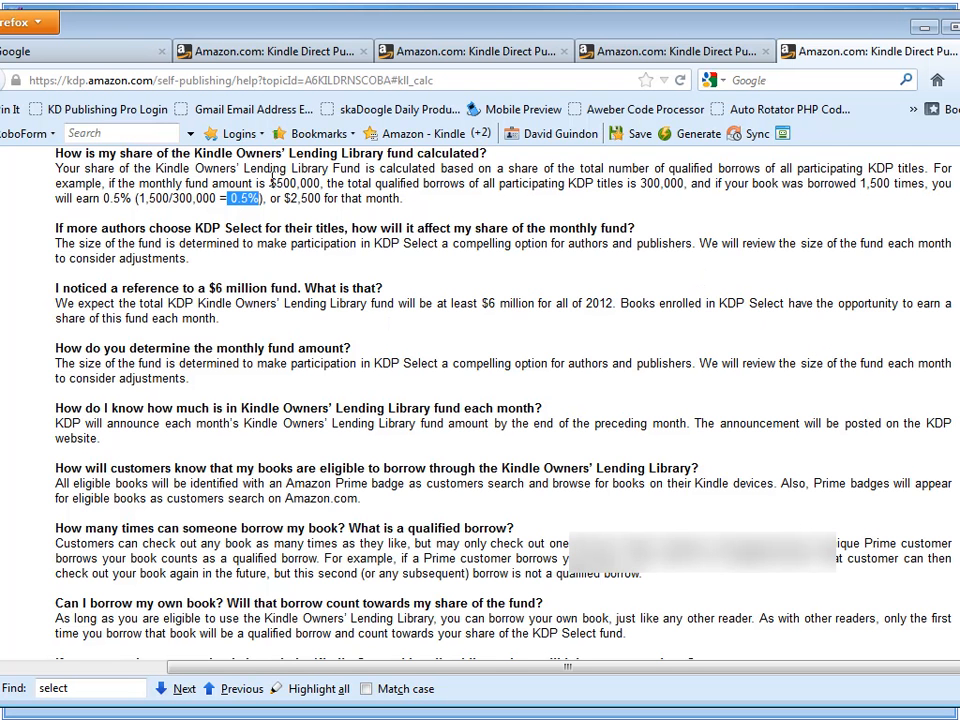
{"action": "left_click_drag", "start_coordinate": [270, 183], "coordinate": [322, 183]}
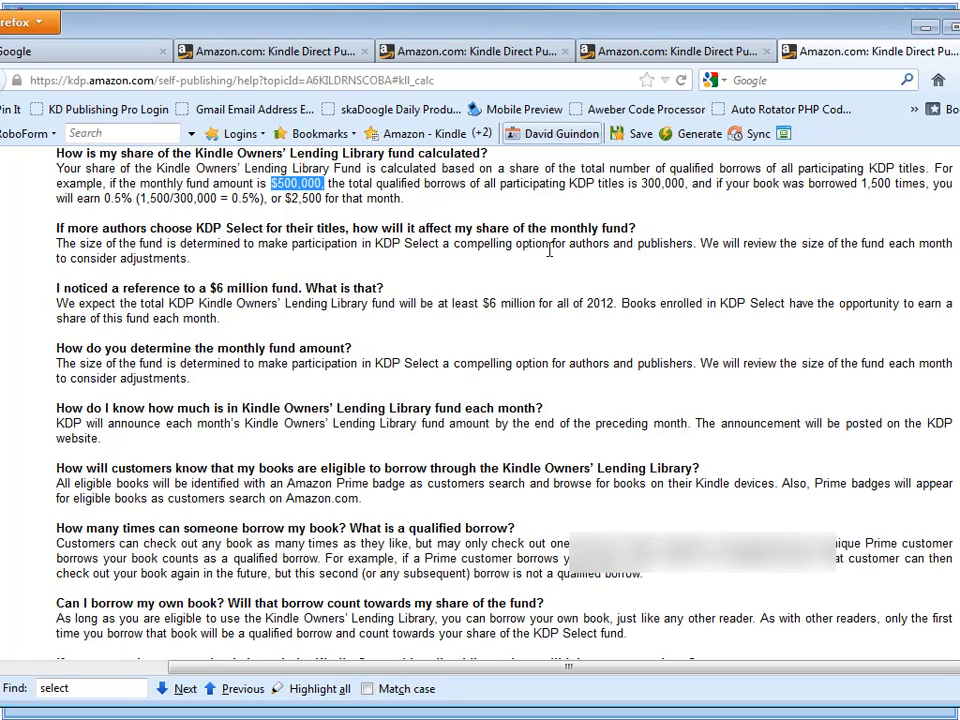
{"action": "scroll", "coordinate": [519, 485], "scroll_direction": "up", "scroll_amount": 15}
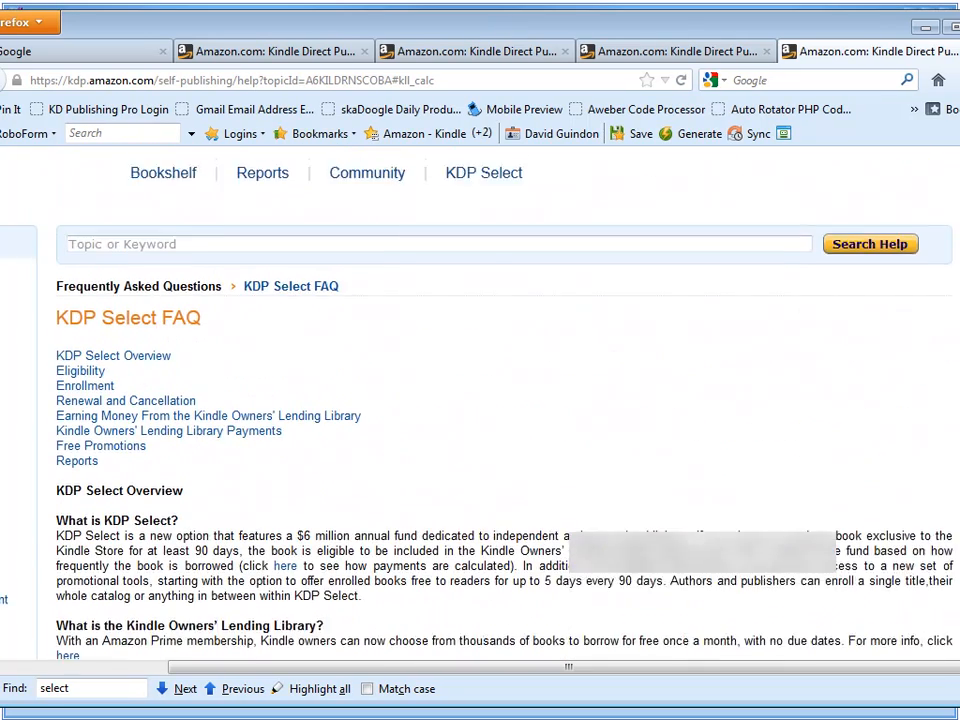
{"action": "scroll", "coordinate": [519, 485], "scroll_direction": "down", "scroll_amount": 2}
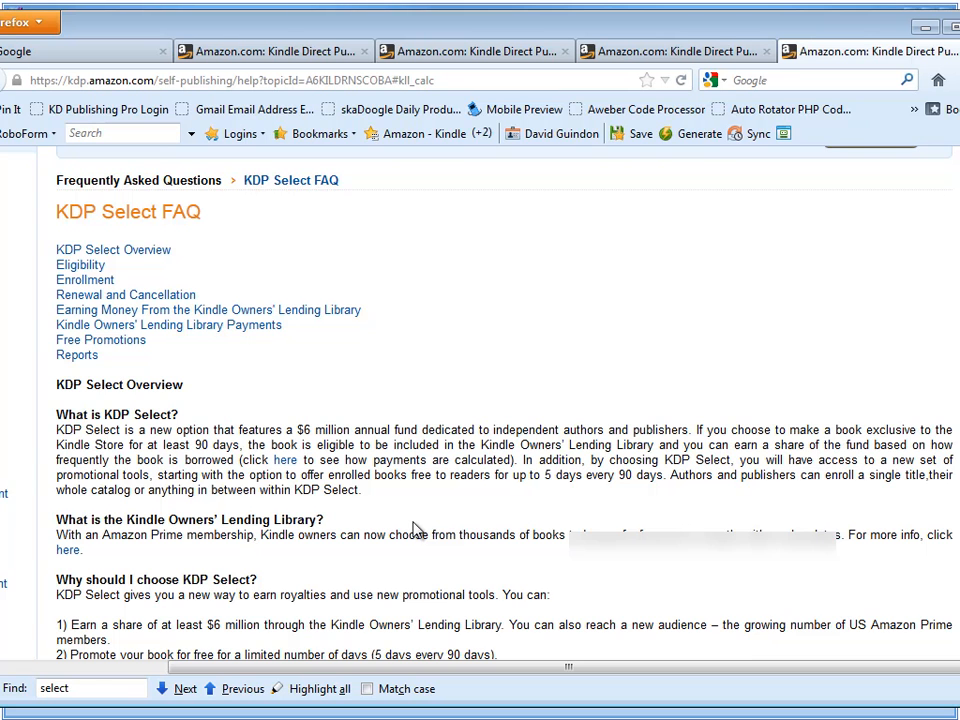
{"action": "scroll", "coordinate": [415, 530], "scroll_direction": "down", "scroll_amount": 2}
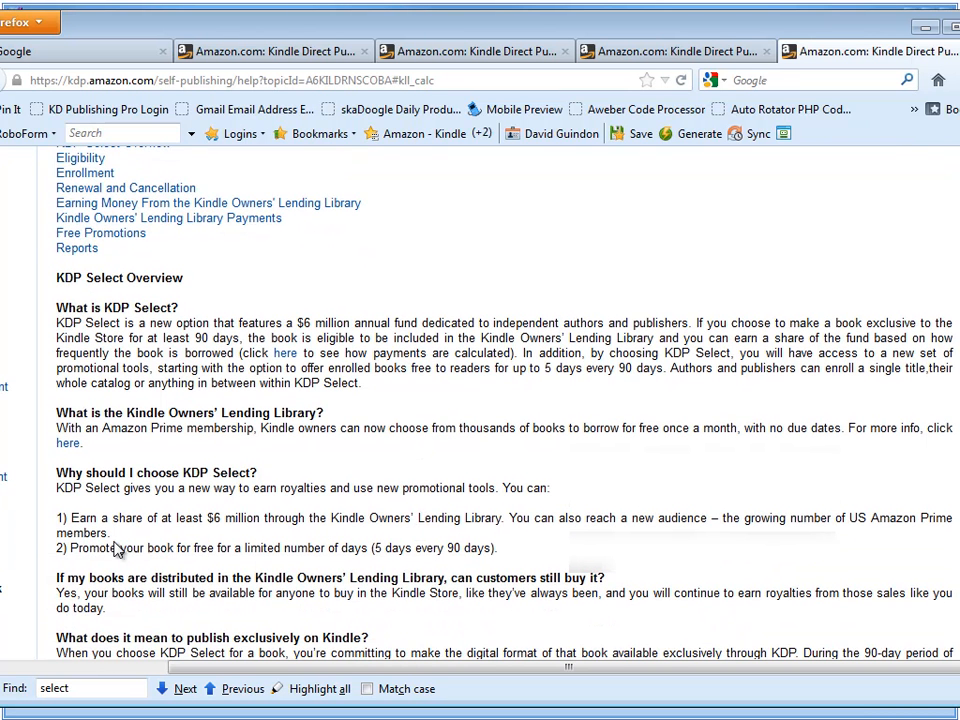
{"action": "left_click_drag", "start_coordinate": [191, 548], "coordinate": [322, 554]}
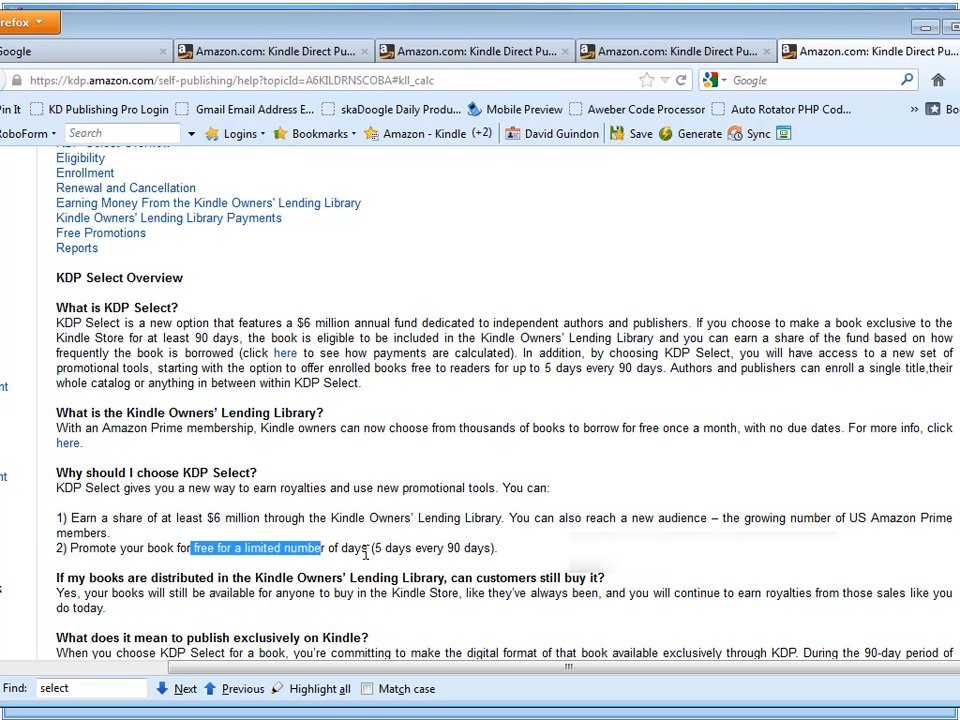
{"action": "left_click", "coordinate": [368, 557]}
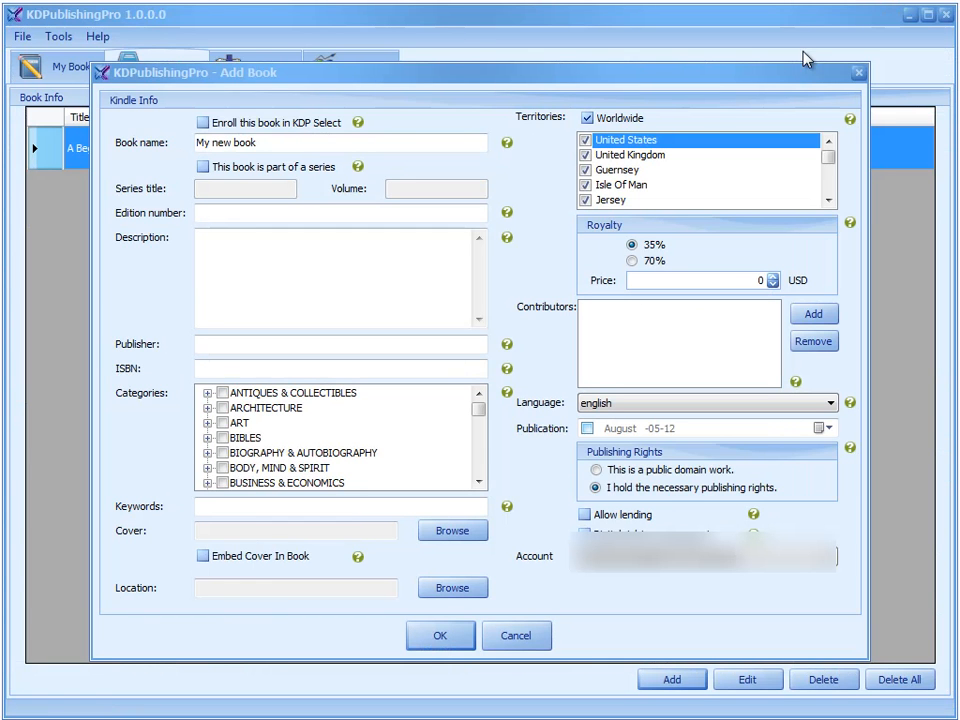
Switch to KDPublishingPro, enroll the new book in KDP Select and name it "Yoga Fitness for Newbies"
{"action": "left_click", "coordinate": [203, 122]}
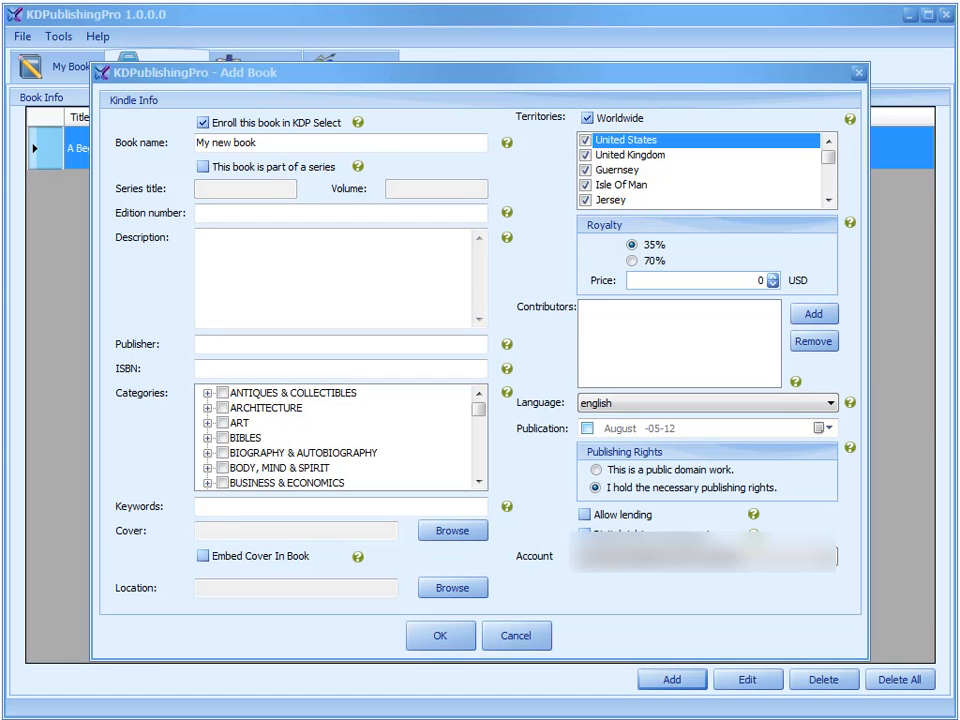
{"action": "left_click", "coordinate": [270, 141]}
{"action": "type", "text": "Yoga Fitness for Newbies"}
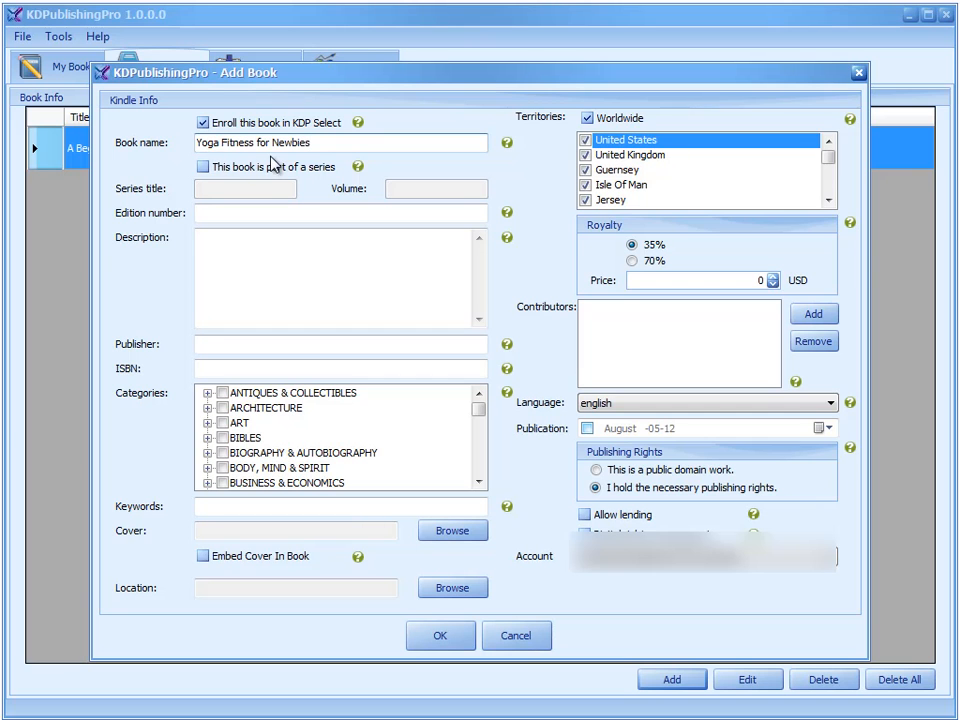
Try marking the book as part of a series with series title 1 and volume 1, and clear the series option again
{"action": "left_click", "coordinate": [206, 168]}
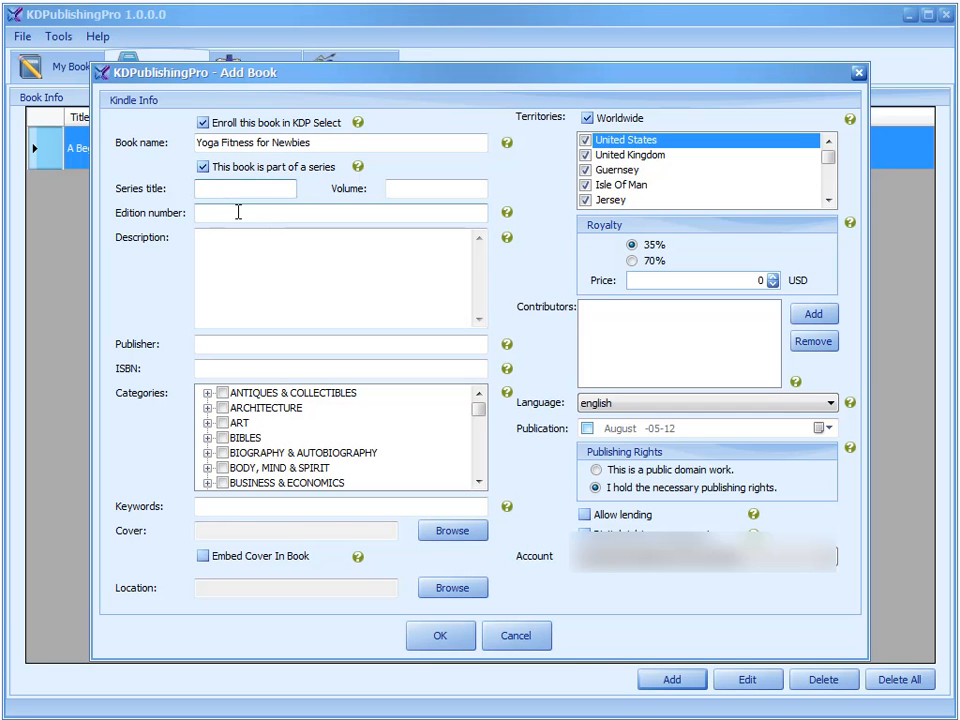
{"action": "type", "text": "1"}
{"action": "left_click", "coordinate": [400, 194]}
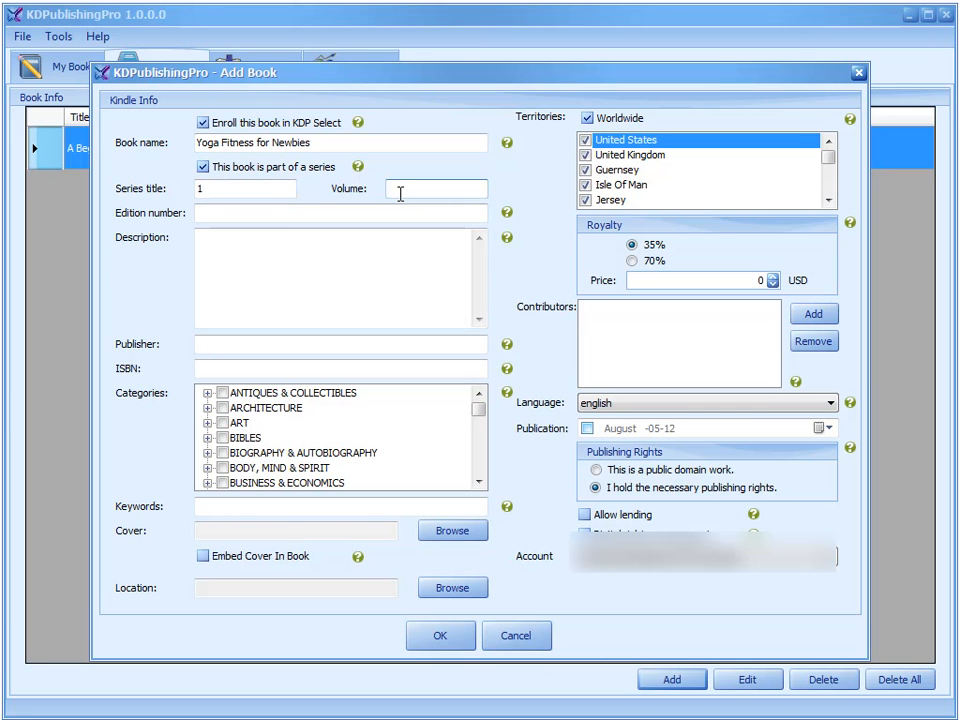
{"action": "type", "text": "1"}
{"action": "left_click_drag", "start_coordinate": [431, 189], "coordinate": [341, 201]}
{"action": "type", "text": "2"}
{"action": "left_click_drag", "start_coordinate": [418, 189], "coordinate": [364, 191]}
{"action": "type", "text": "1"}
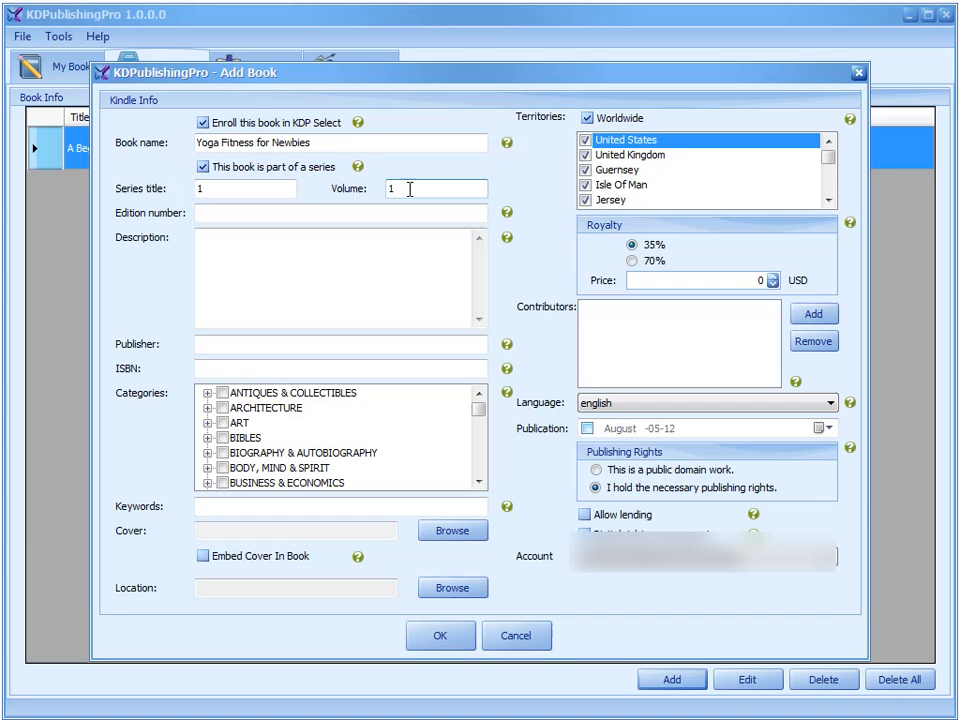
{"action": "left_click", "coordinate": [213, 170]}
Set the edition number to 1 and fill in the prepared description beginning "This book covers everything there is to know about yoga."
{"action": "left_click", "coordinate": [227, 217]}
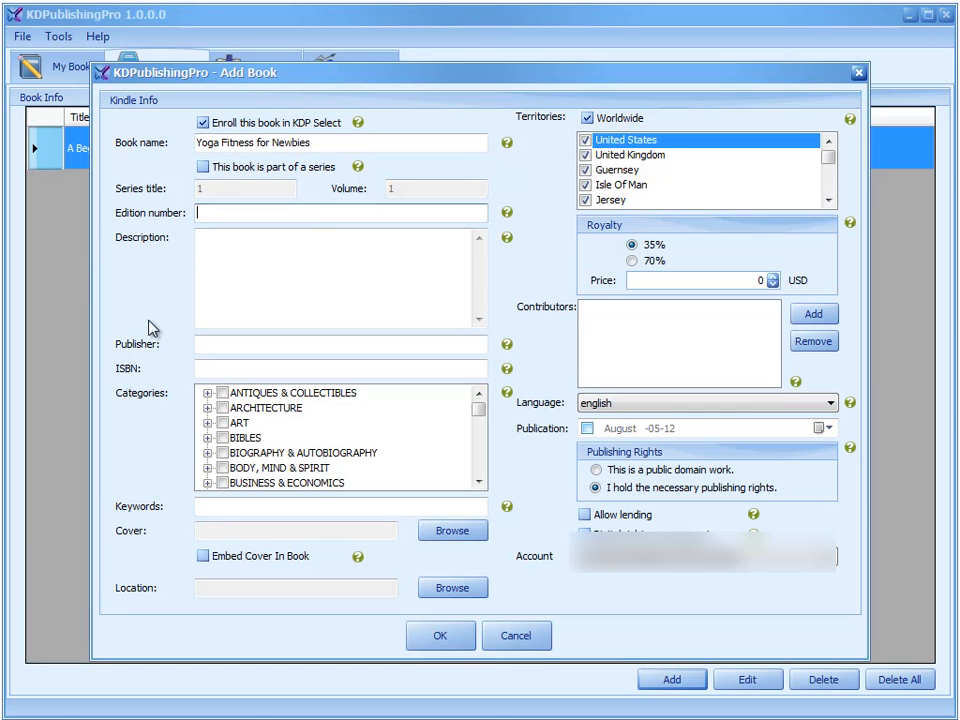
{"action": "type", "text": "1"}
{"action": "left_click", "coordinate": [422, 296]}
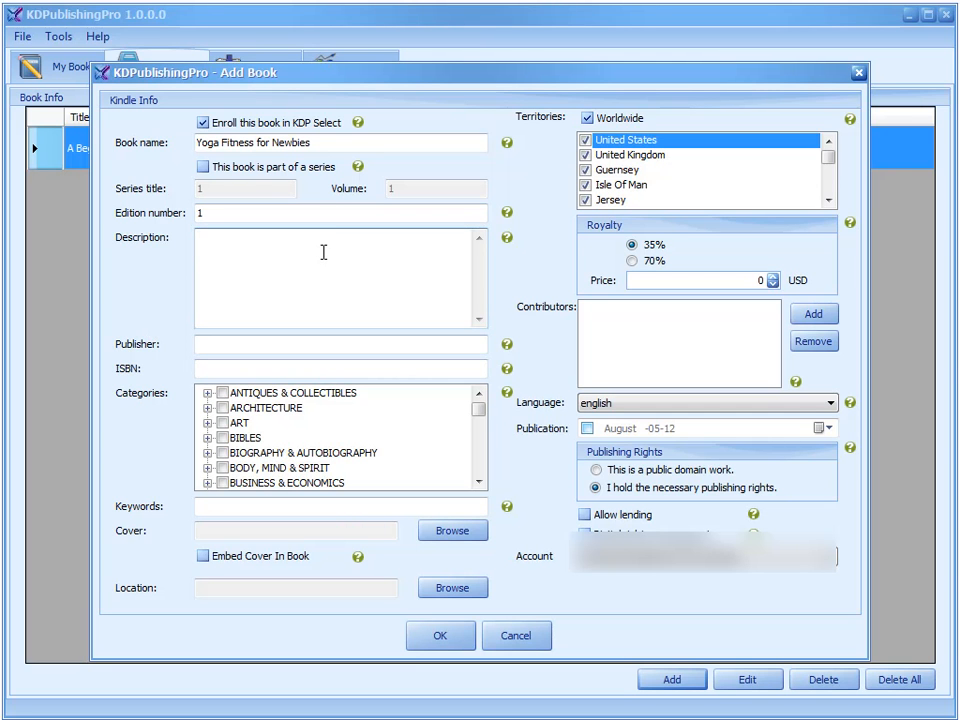
{"action": "key", "text": "alt+Tab"}
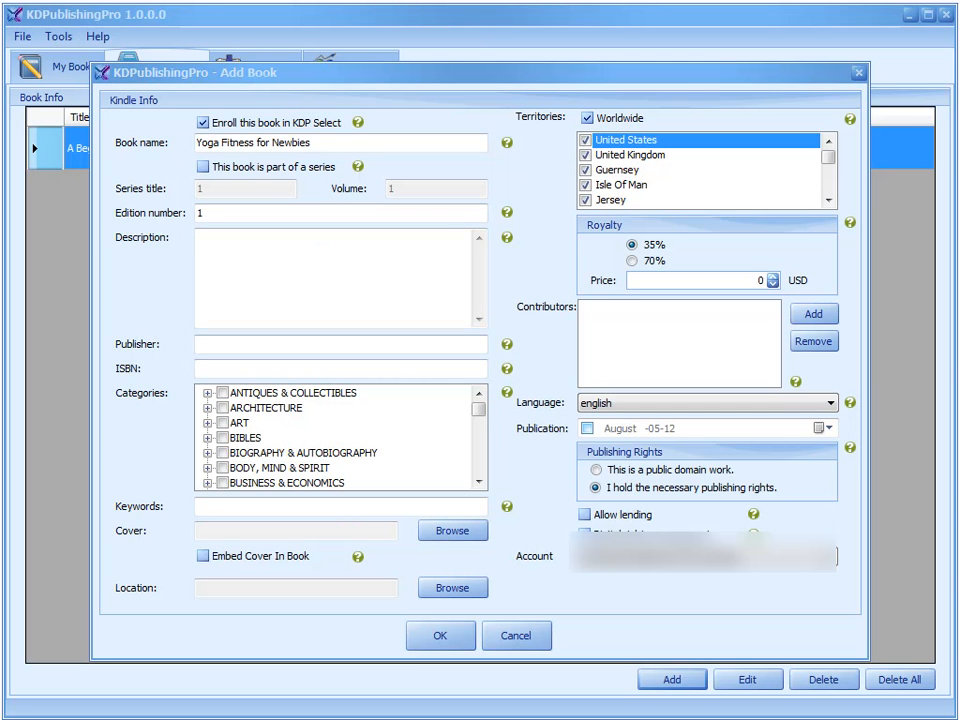
{"action": "left_click", "coordinate": [354, 257]}
{"action": "type", "text": "You're going to discover so many different things on yoga, workouts, stretches and more! Not only will you find new tips and tricks, but you'll also learn *extra* bonus tips to help you lose weight, get more fit and more... Without spending hours and hours at the gym!"}
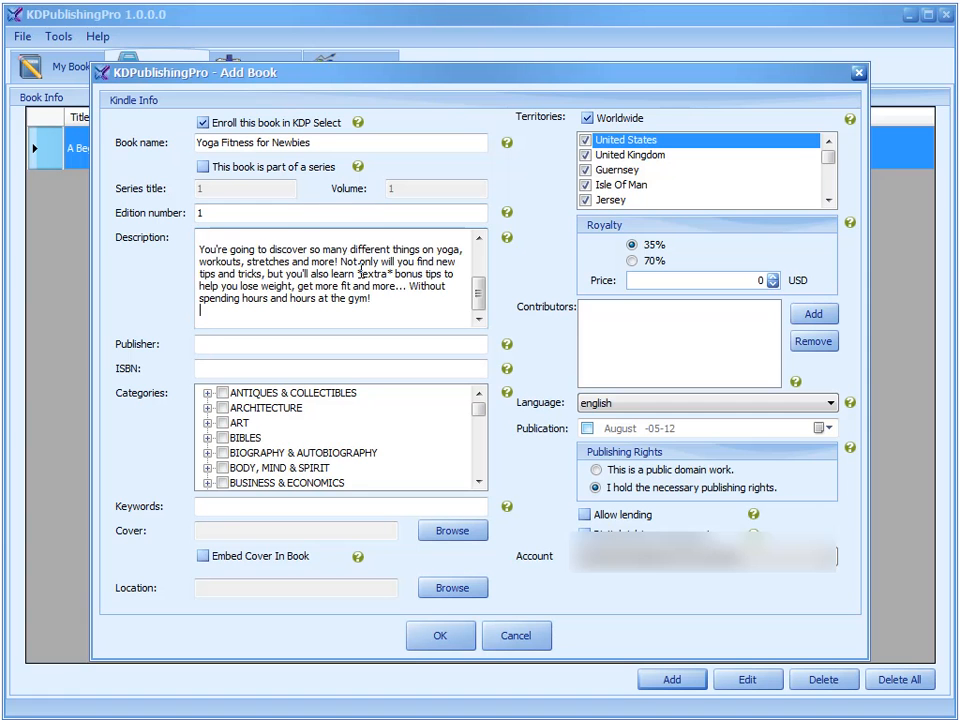
{"action": "left_click_drag", "start_coordinate": [479, 291], "coordinate": [480, 246]}
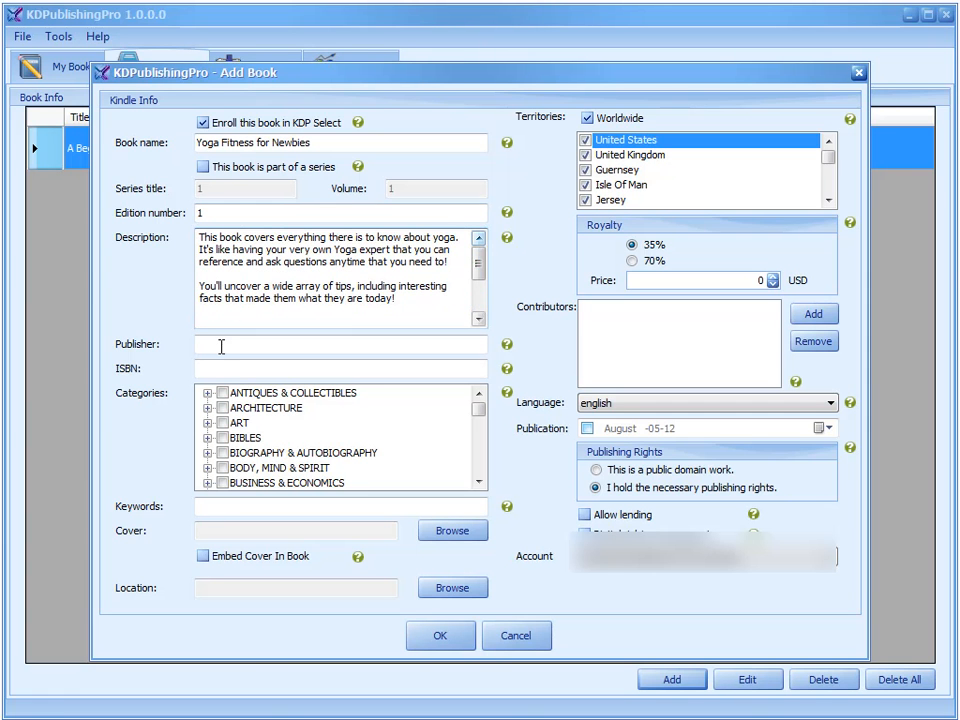
{"action": "scroll", "coordinate": [320, 318], "scroll_direction": "down", "scroll_amount": 1}
{"action": "scroll", "coordinate": [313, 285], "scroll_direction": "up", "scroll_amount": 1}
{"action": "scroll", "coordinate": [306, 280], "scroll_direction": "down", "scroll_amount": 3}
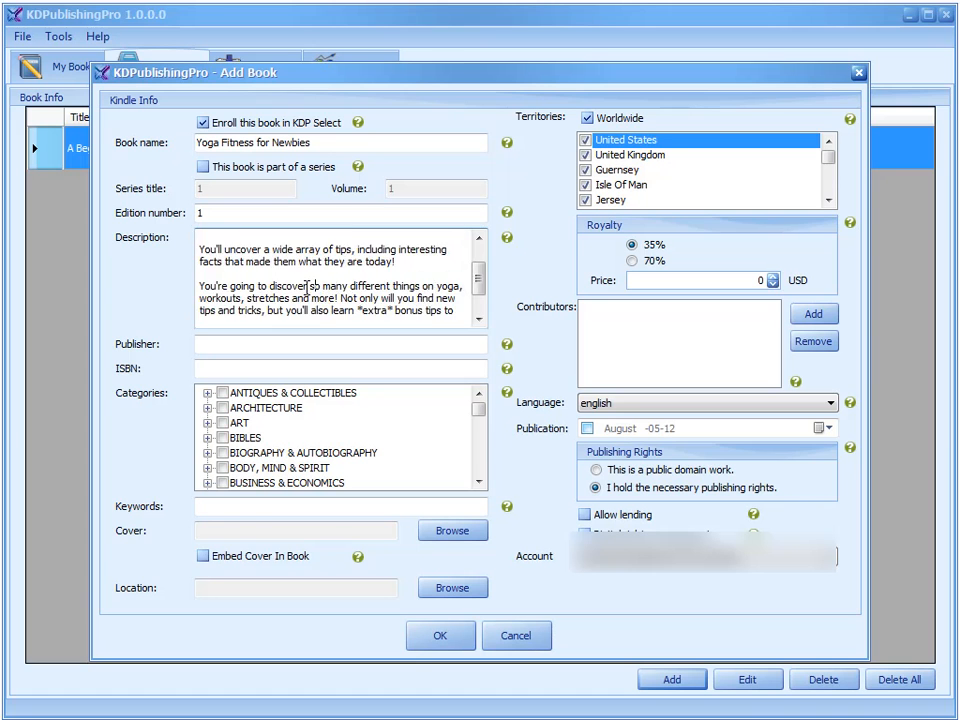
Enter the publisher's full name for the book
{"action": "left_click", "coordinate": [199, 345]}
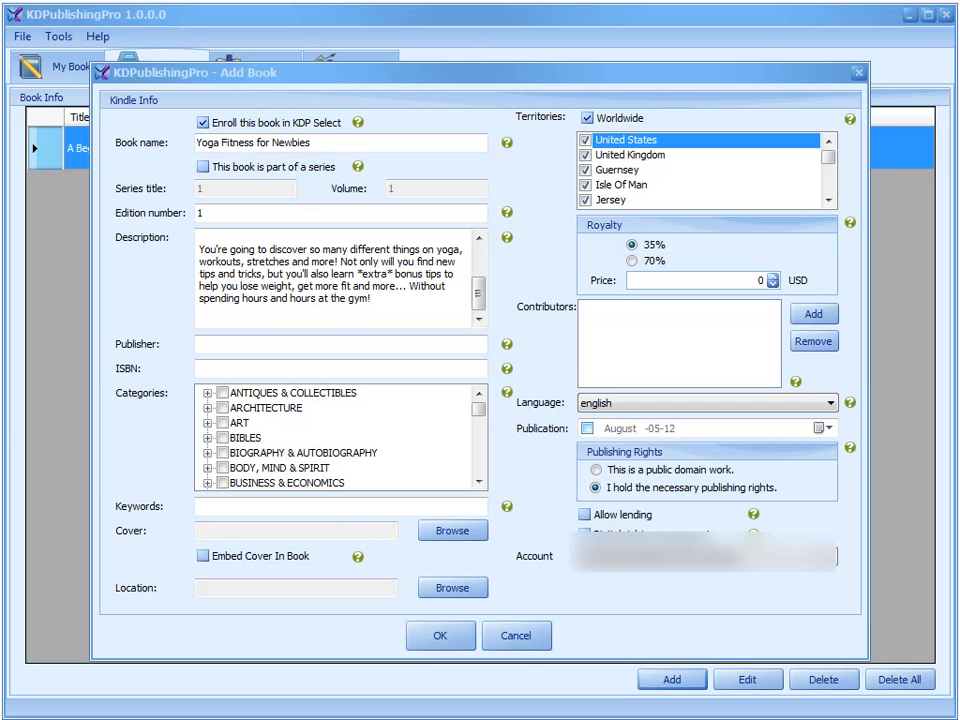
{"action": "left_click", "coordinate": [208, 344]}
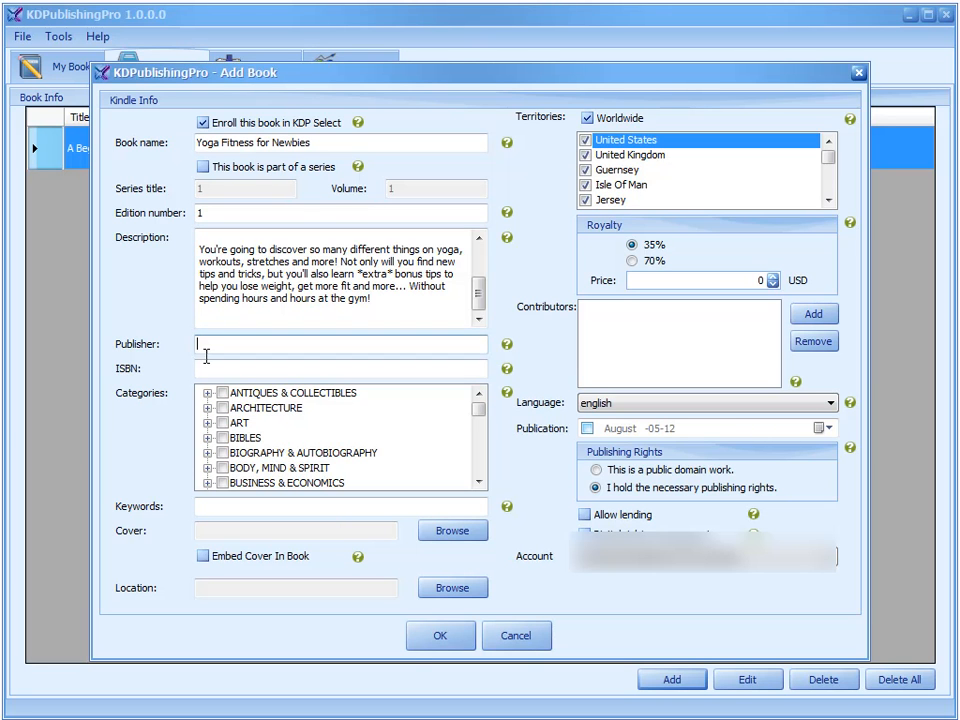
{"action": "type", "text": "Donny karl Mitchell"}
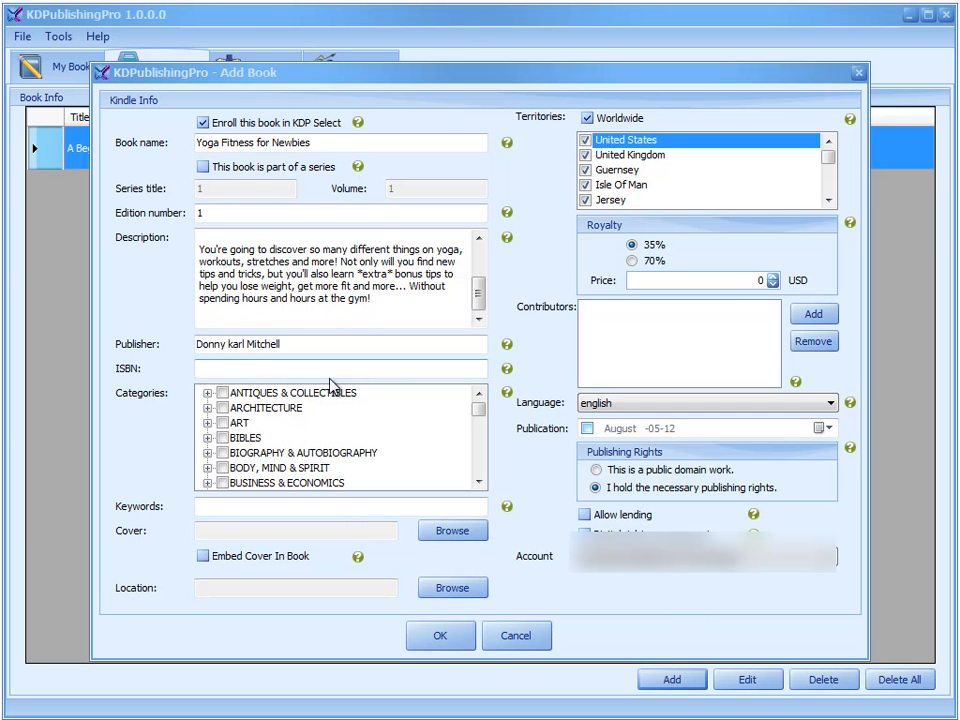
{"action": "left_click", "coordinate": [255, 369]}
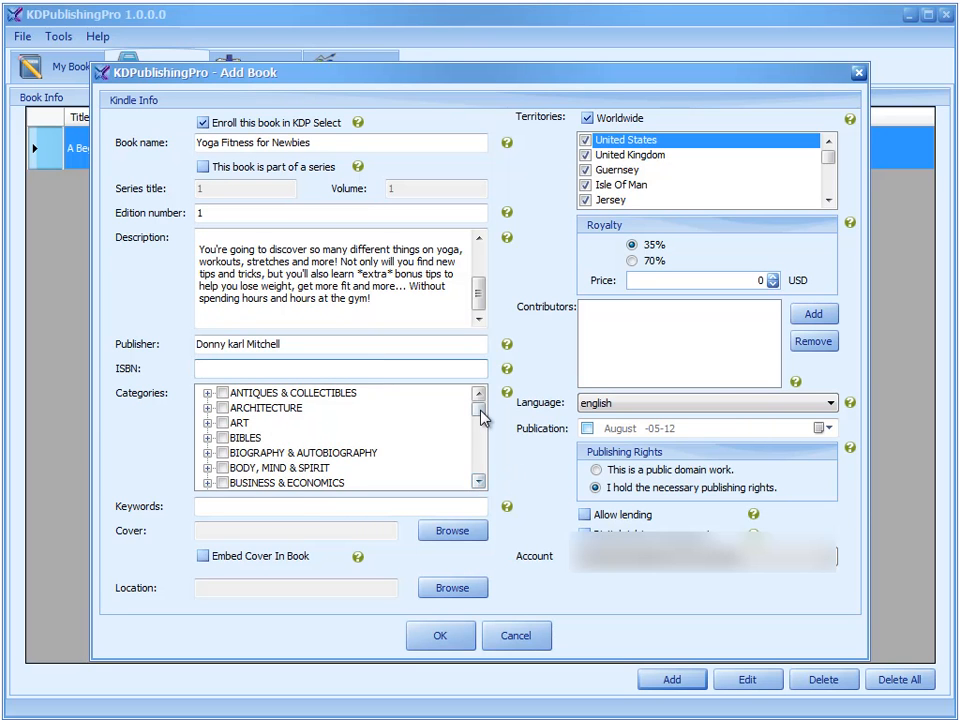
Assign the Meditation category under BODY, MIND & SPIRIT to the book
{"action": "left_click_drag", "start_coordinate": [480, 414], "coordinate": [481, 404]}
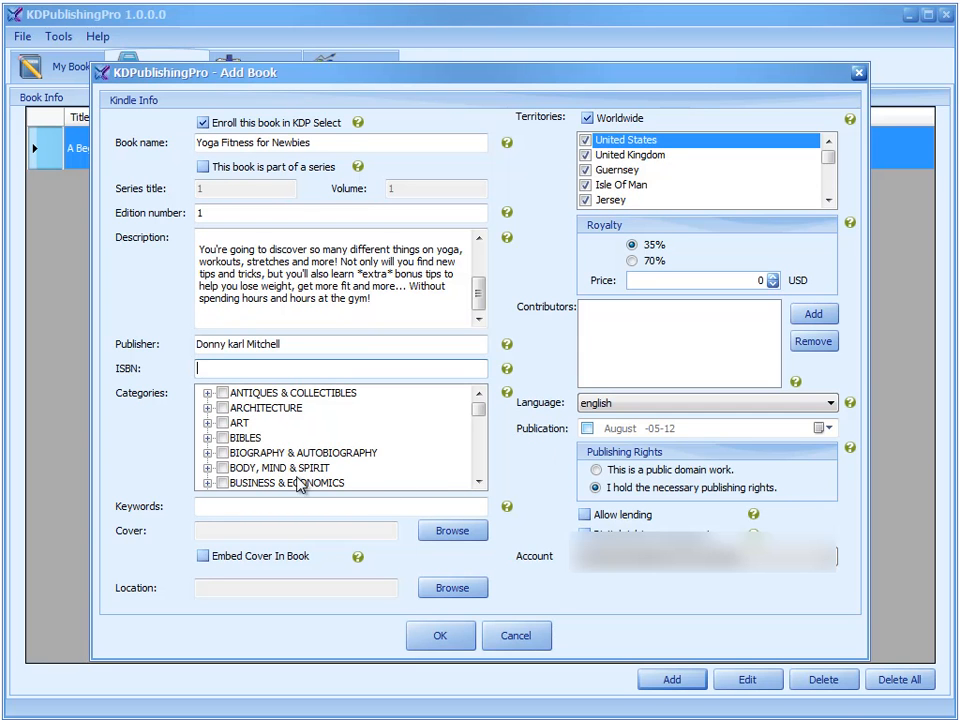
{"action": "scroll", "coordinate": [418, 436], "scroll_direction": "down", "scroll_amount": 1}
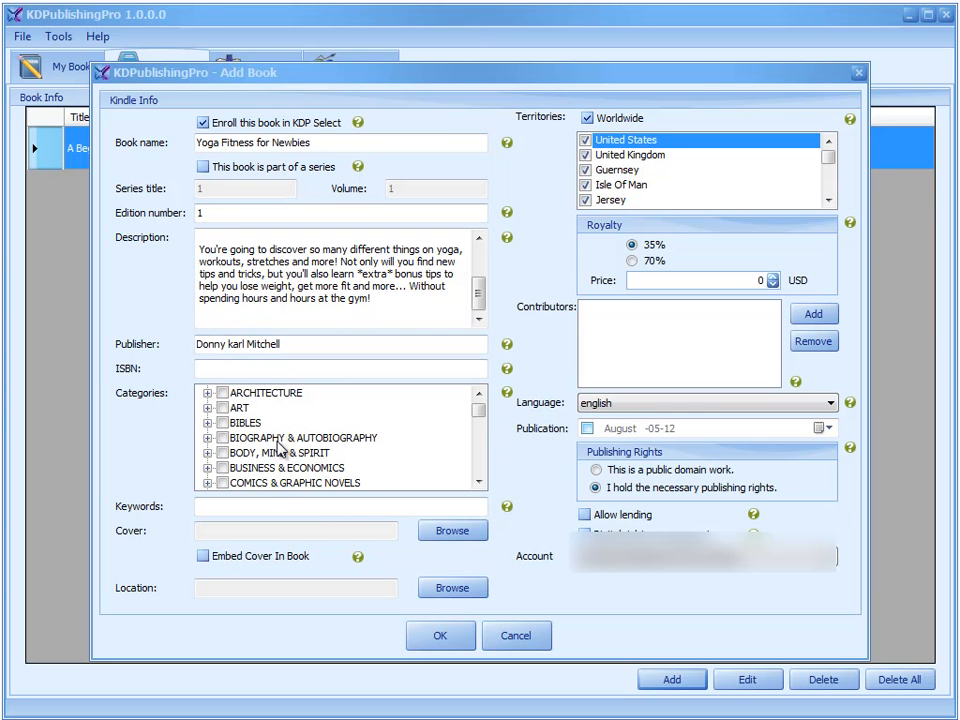
{"action": "left_click", "coordinate": [207, 452]}
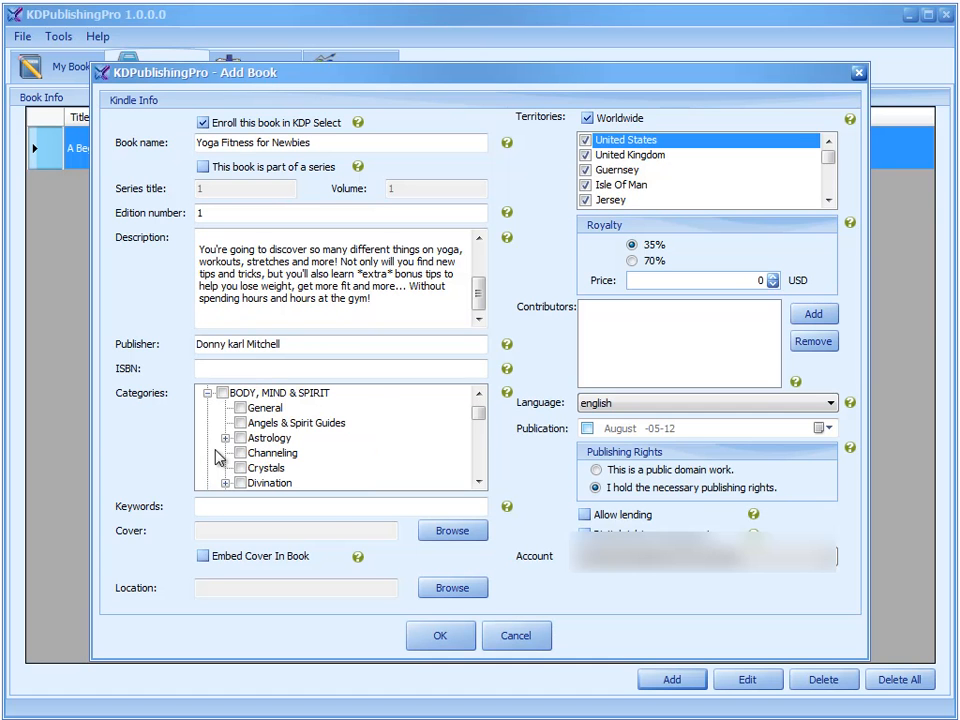
{"action": "left_click", "coordinate": [481, 483]}
{"action": "left_click", "coordinate": [481, 483]}
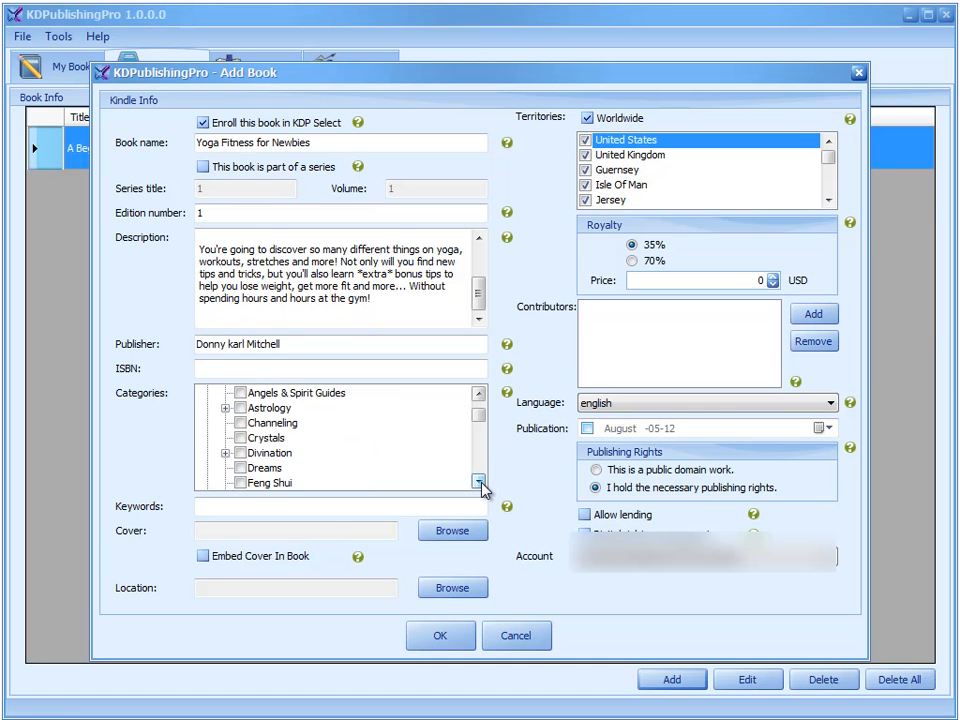
{"action": "left_click", "coordinate": [481, 483]}
{"action": "double_click", "coordinate": [481, 483]}
{"action": "left_click", "coordinate": [481, 483]}
{"action": "left_click", "coordinate": [481, 483]}
{"action": "left_click", "coordinate": [481, 483]}
{"action": "left_click", "coordinate": [481, 483]}
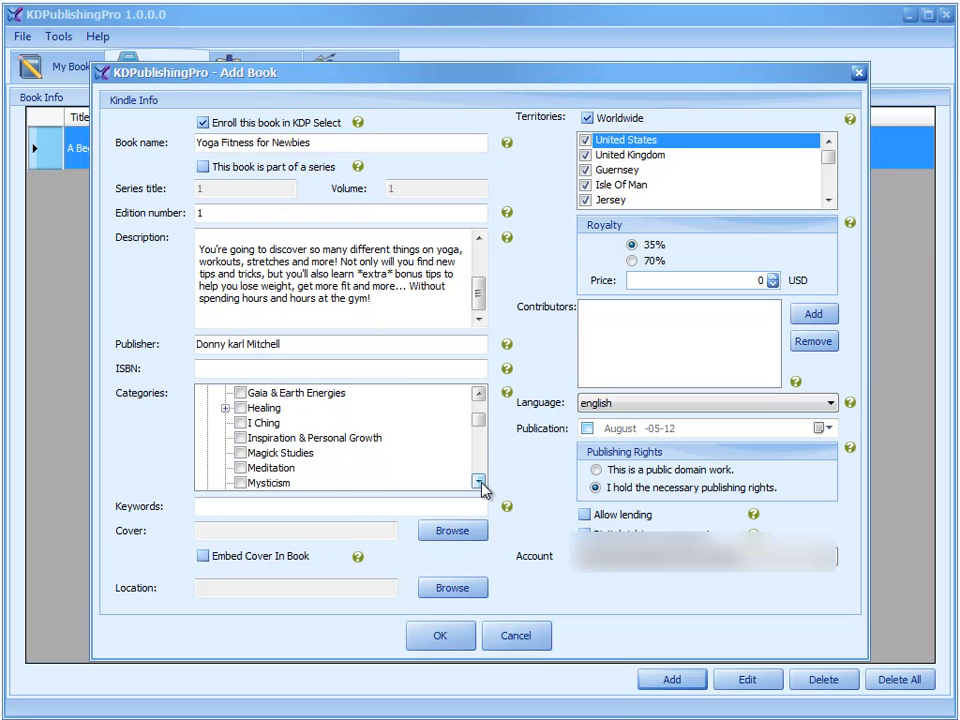
{"action": "left_click", "coordinate": [481, 485]}
{"action": "left_click", "coordinate": [241, 453]}
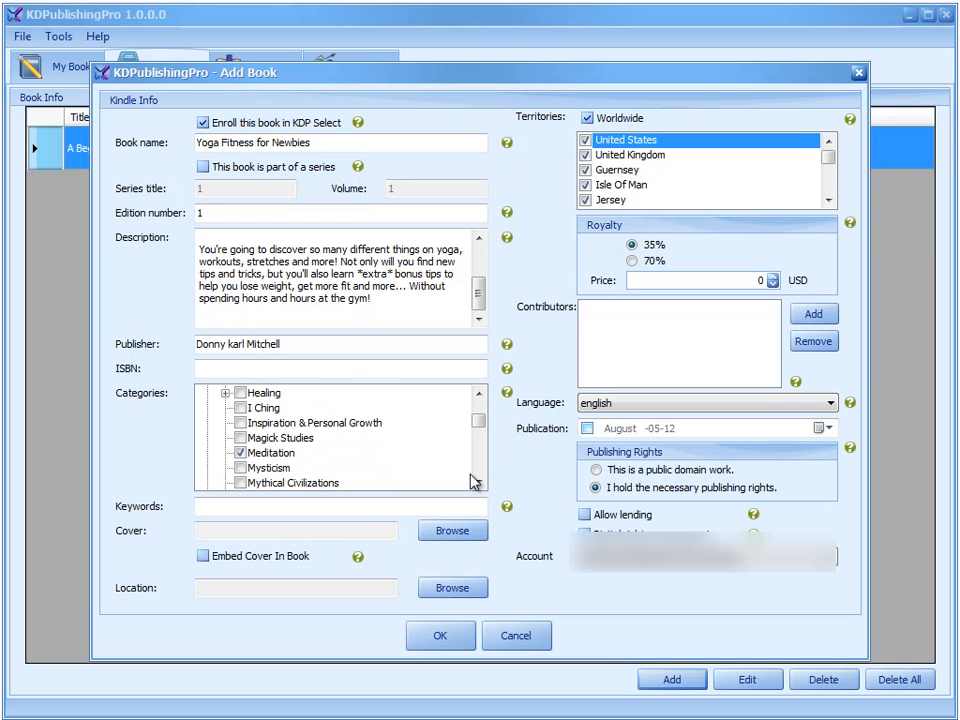
Assign the Exercise category under HEALTH & FITNESS as the book's second category
{"action": "left_click_drag", "start_coordinate": [479, 421], "coordinate": [478, 430]}
{"action": "scroll", "coordinate": [310, 452], "scroll_direction": "down", "scroll_amount": 5}
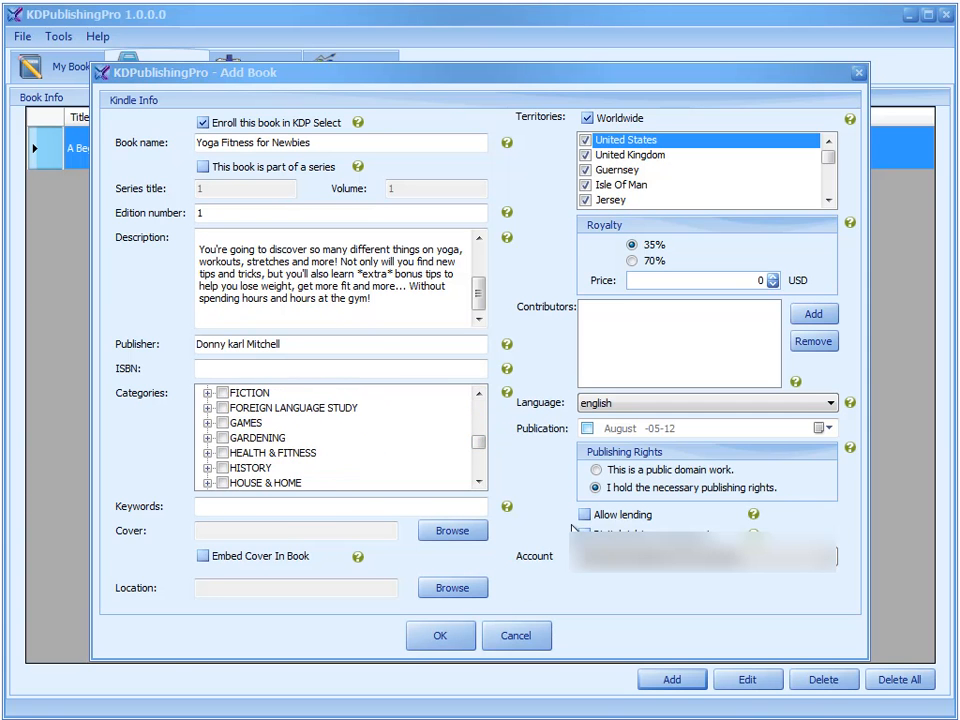
{"action": "left_click", "coordinate": [207, 453]}
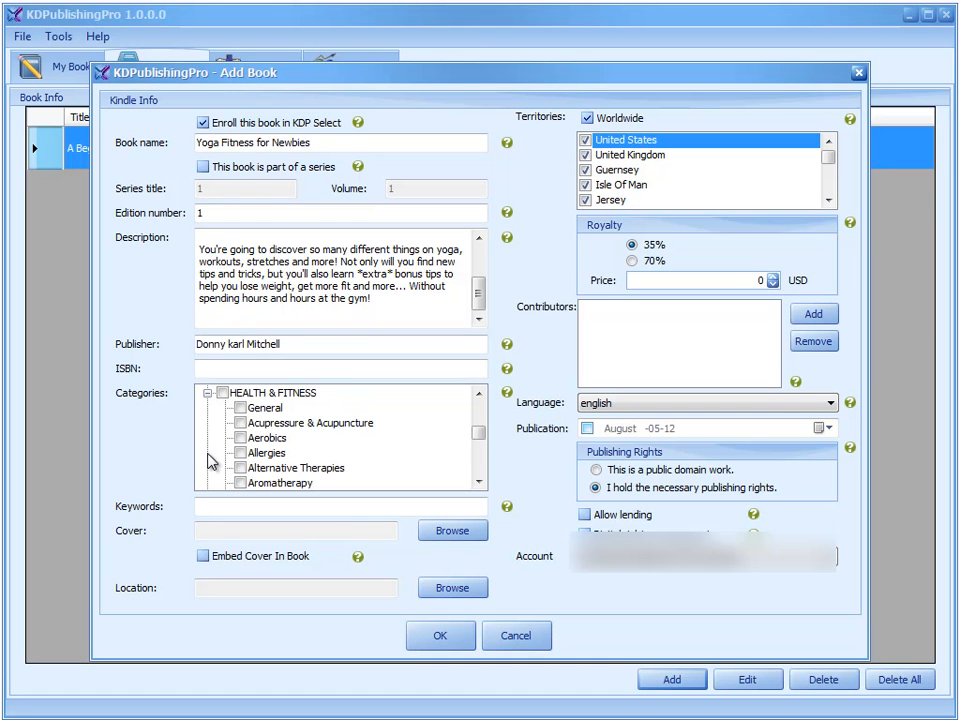
{"action": "left_click", "coordinate": [479, 482]}
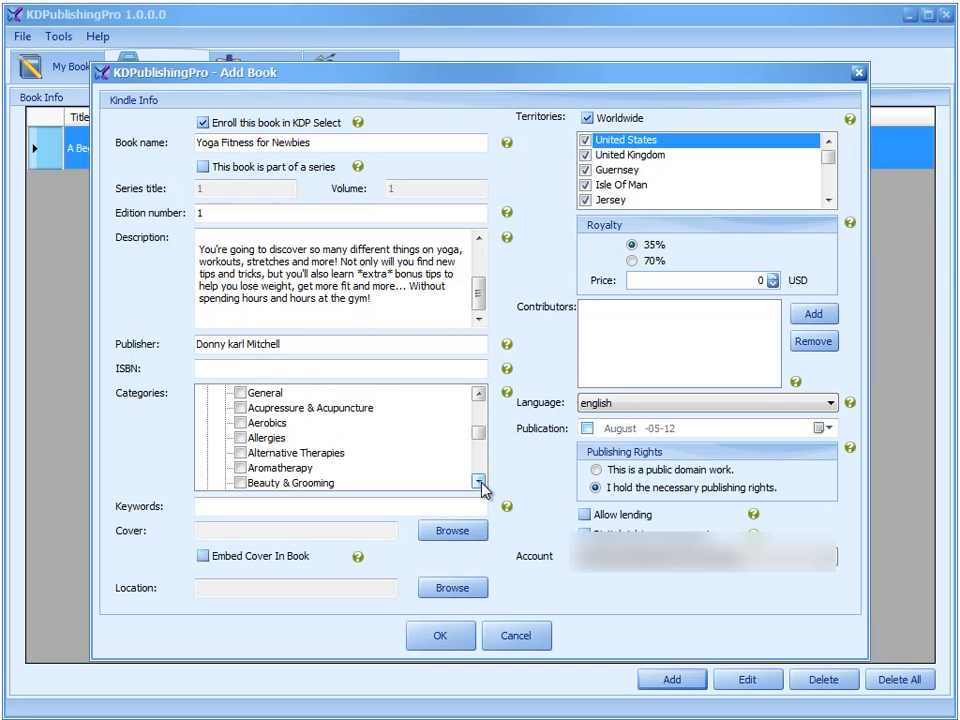
{"action": "left_click", "coordinate": [479, 482]}
{"action": "left_click", "coordinate": [481, 483]}
{"action": "left_click", "coordinate": [481, 483]}
{"action": "left_click", "coordinate": [481, 483]}
{"action": "left_click", "coordinate": [481, 483]}
{"action": "left_click", "coordinate": [481, 483]}
{"action": "left_click", "coordinate": [481, 483]}
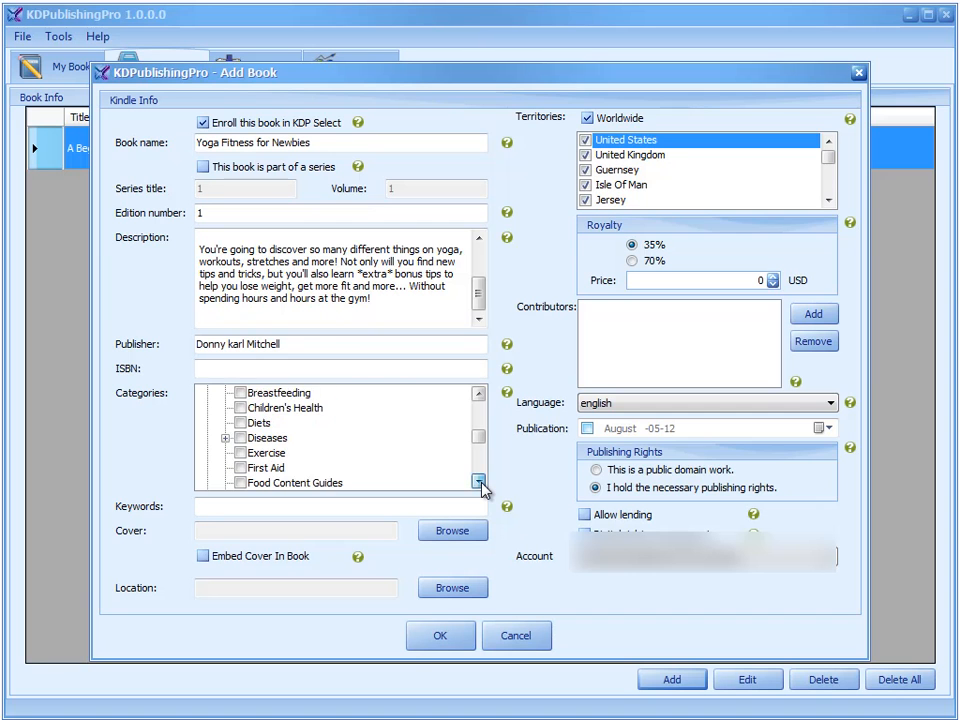
{"action": "left_click", "coordinate": [481, 483]}
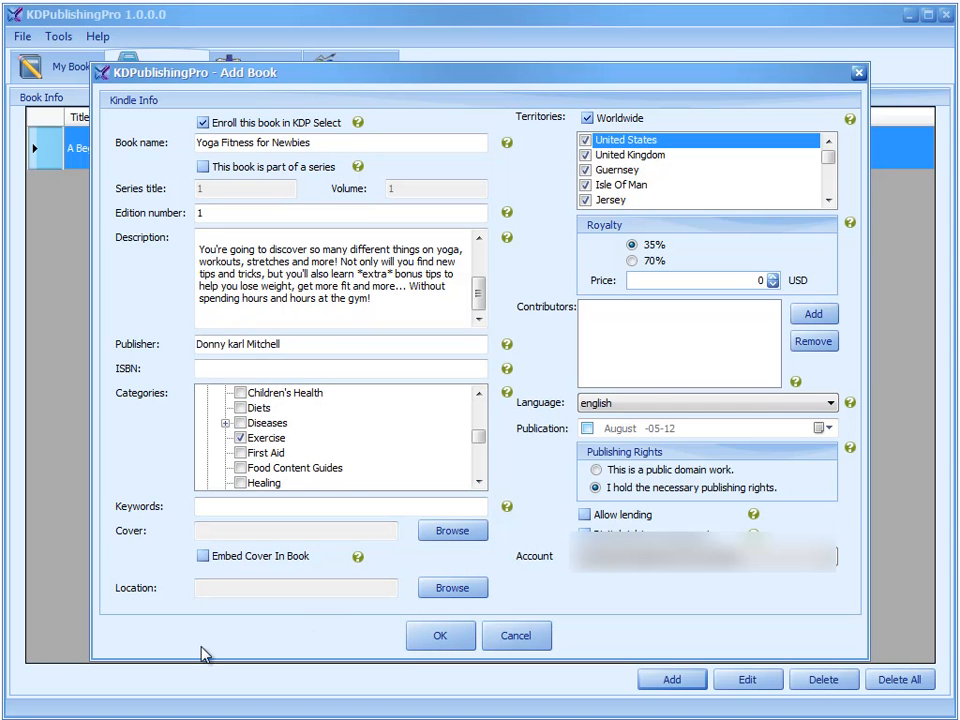
Switch to Firefox and open Amazon's Best Sellers list for the Books department
{"action": "left_click", "coordinate": [200, 507]}
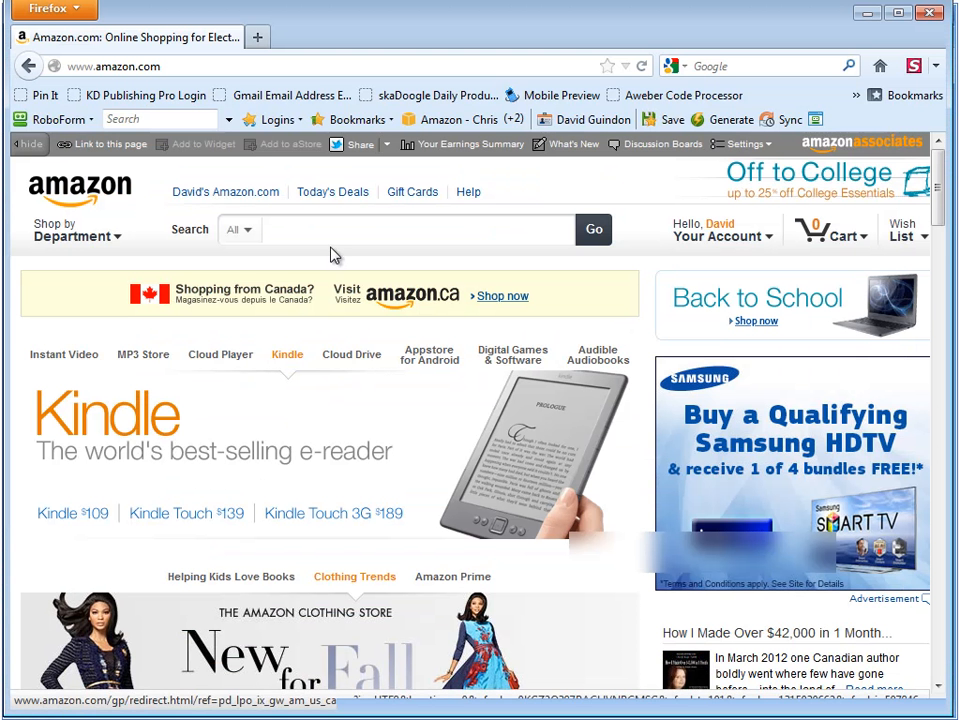
{"action": "left_click", "coordinate": [235, 232]}
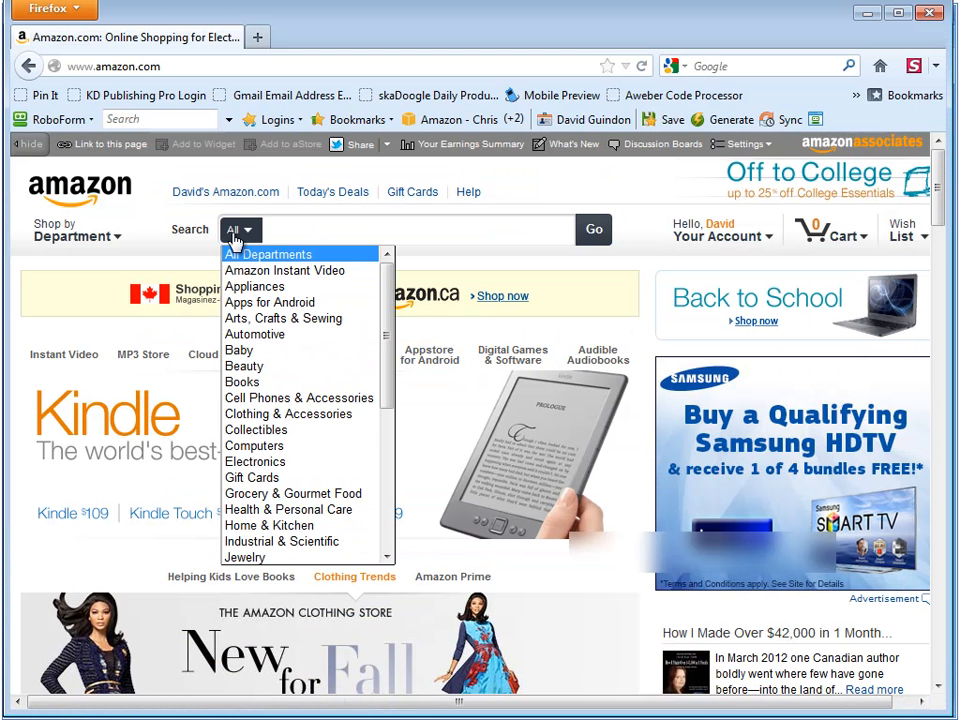
{"action": "left_click", "coordinate": [247, 384]}
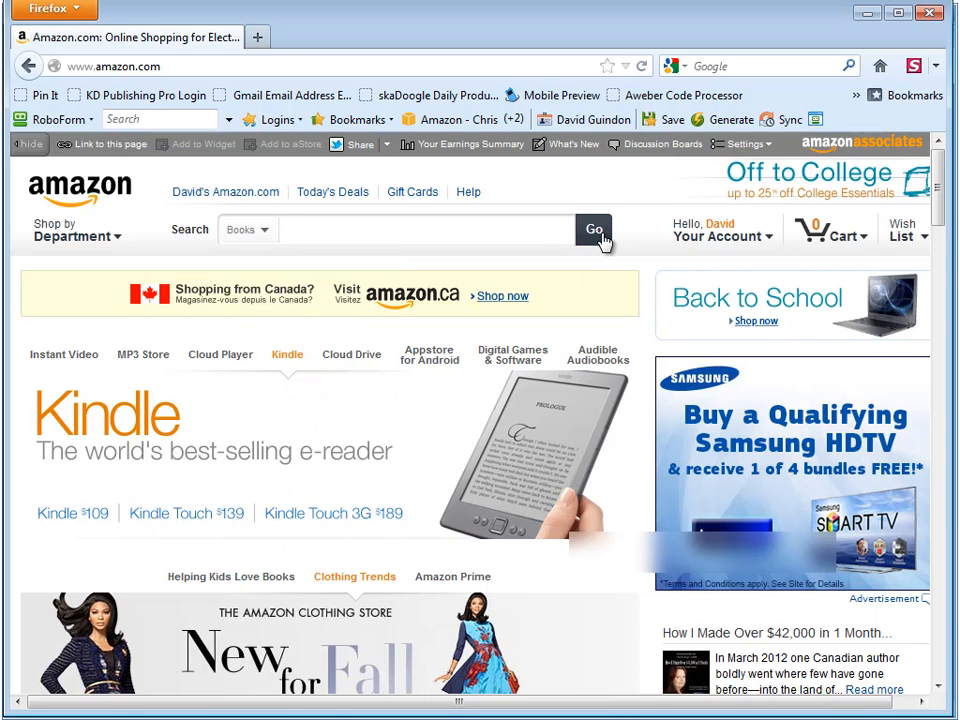
{"action": "left_click", "coordinate": [600, 238]}
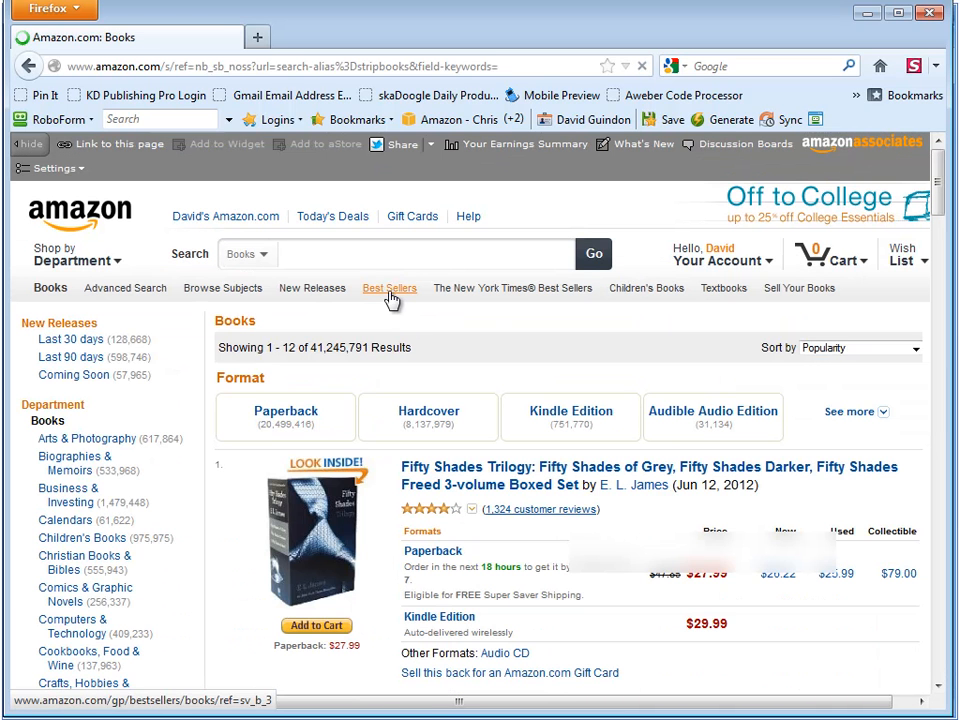
{"action": "left_click", "coordinate": [389, 293]}
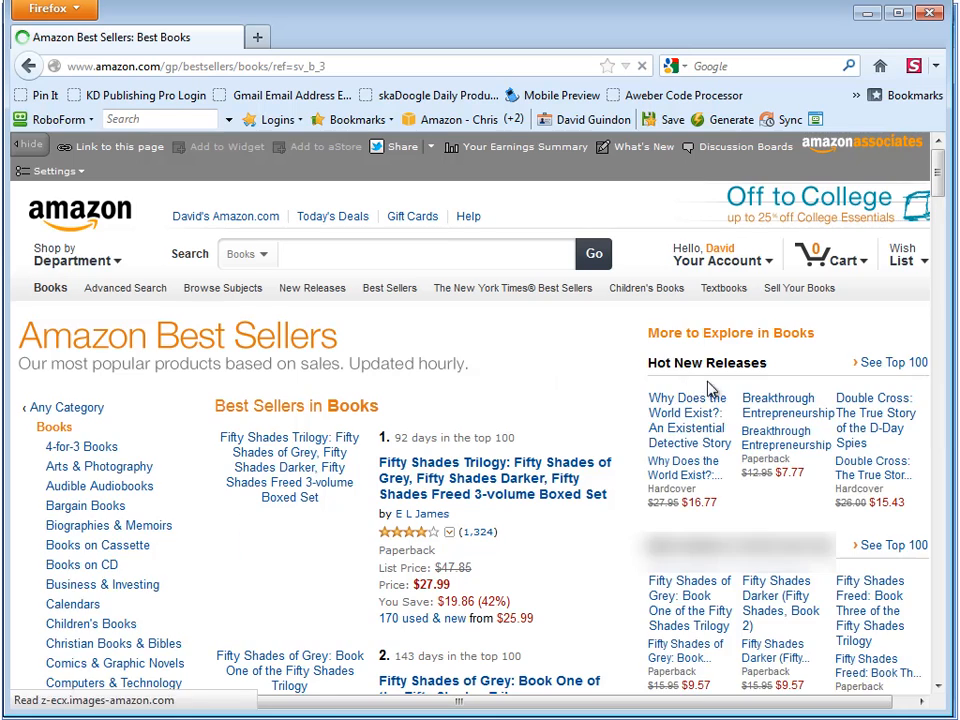
Open the Health, Fitness & Dieting best sellers and compare their subcategories with the category list in KDPublishingPro
{"action": "scroll", "coordinate": [553, 583], "scroll_direction": "down", "scroll_amount": 4}
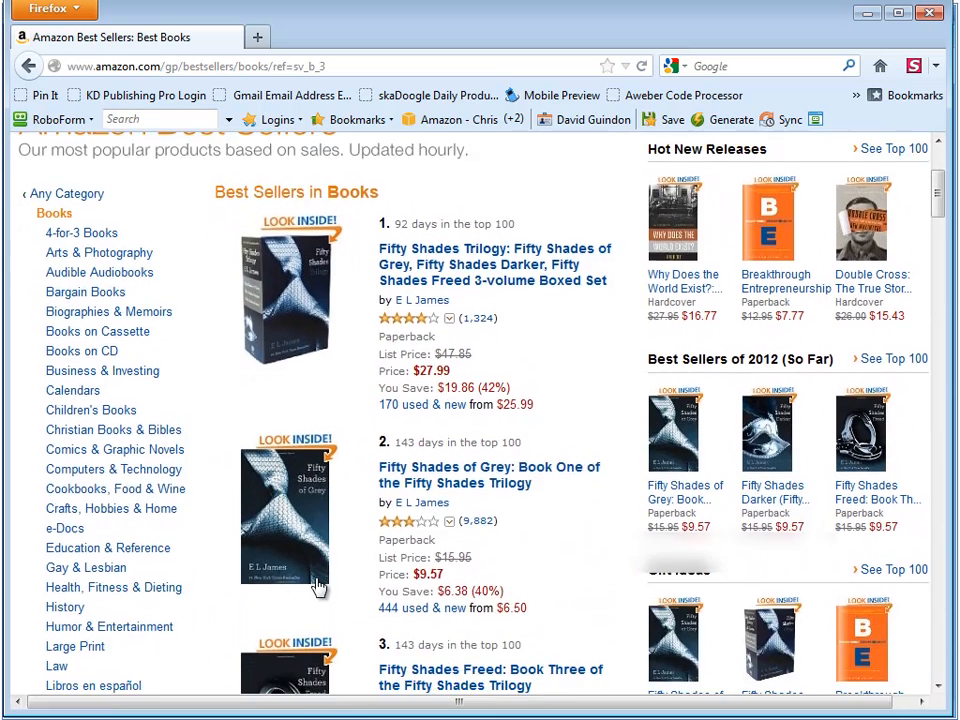
{"action": "scroll", "coordinate": [316, 587], "scroll_direction": "down", "scroll_amount": 2}
{"action": "left_click", "coordinate": [100, 481]}
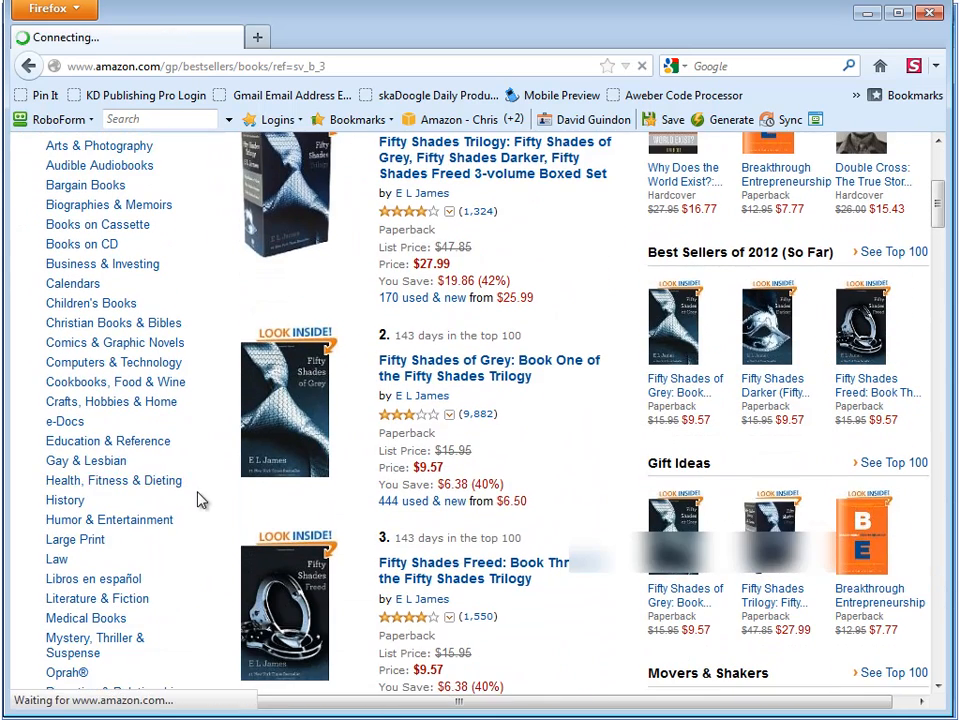
{"action": "scroll", "coordinate": [200, 500], "scroll_direction": "down", "scroll_amount": 5}
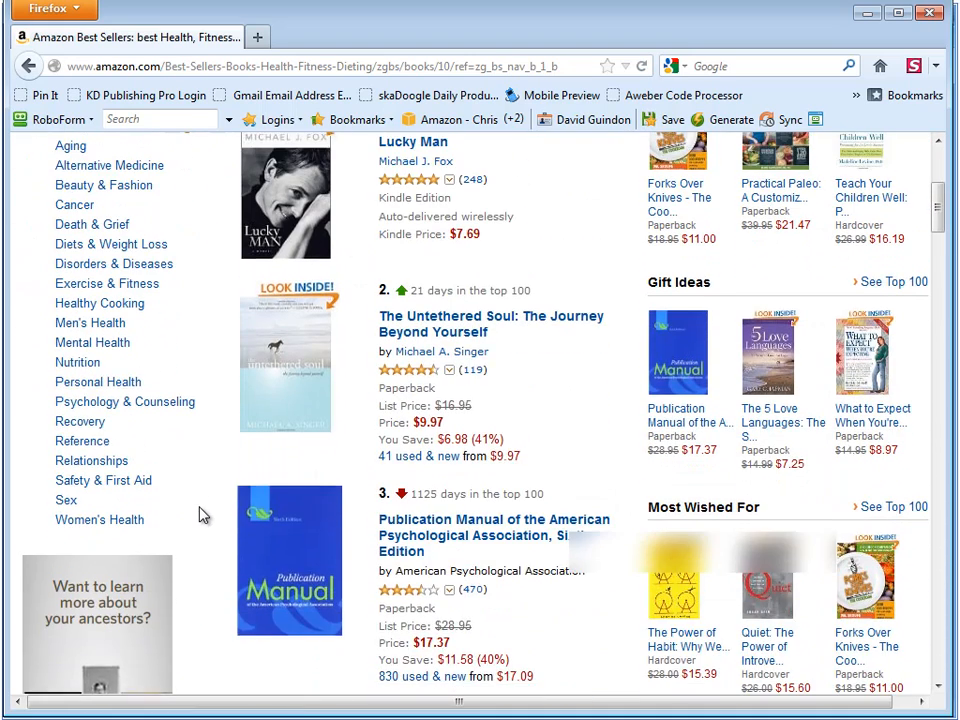
{"action": "scroll", "coordinate": [200, 512], "scroll_direction": "up", "scroll_amount": 2}
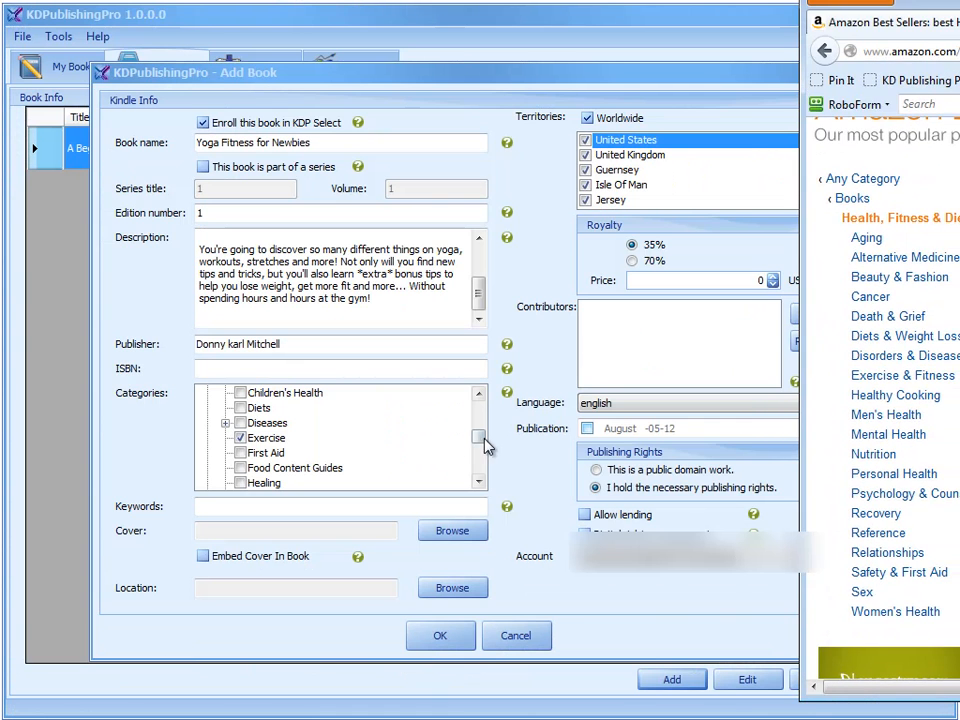
{"action": "left_click_drag", "start_coordinate": [481, 438], "coordinate": [480, 432]}
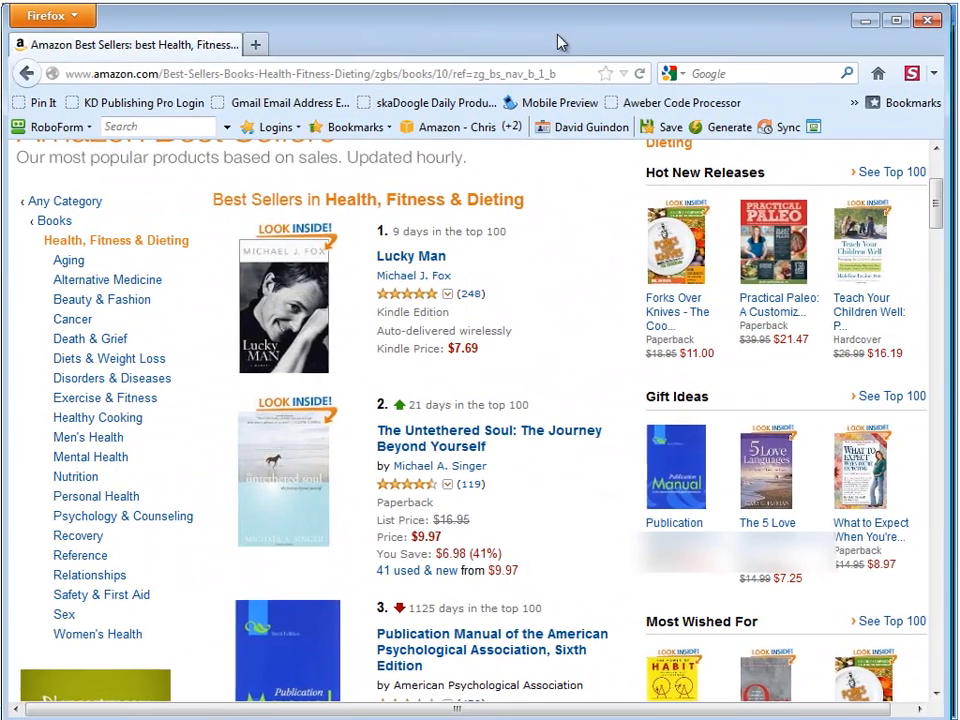
Return to Amazon and view the best sellers in the Exercise & Fitness subcategory
{"action": "left_click", "coordinate": [83, 398]}
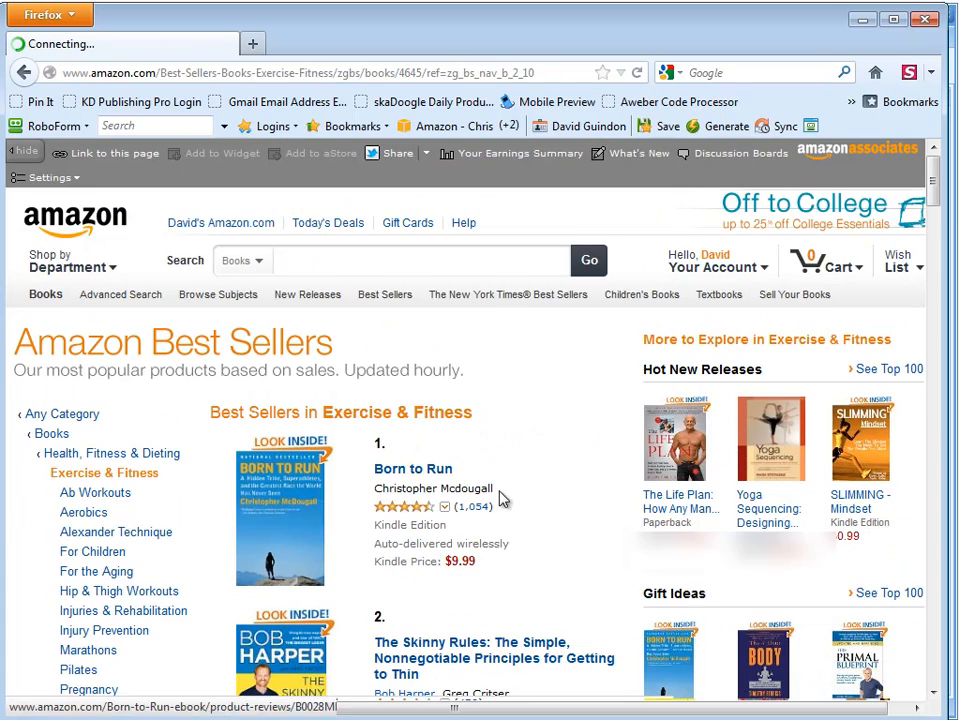
{"action": "scroll", "coordinate": [530, 483], "scroll_direction": "down", "scroll_amount": 3}
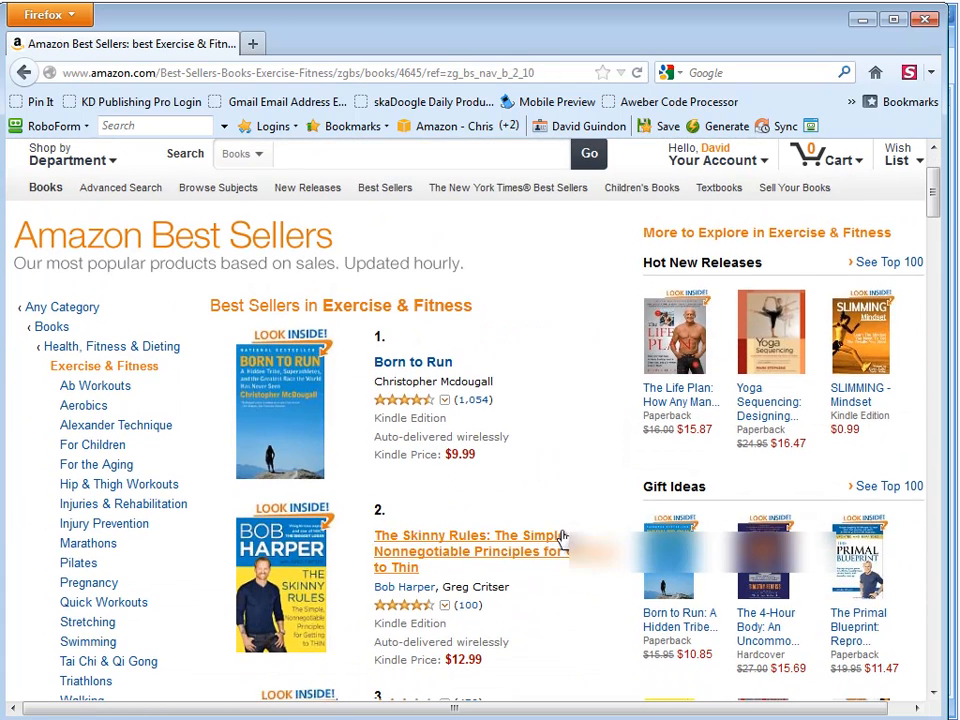
{"action": "scroll", "coordinate": [517, 473], "scroll_direction": "up", "scroll_amount": 1}
{"action": "scroll", "coordinate": [517, 473], "scroll_direction": "up", "scroll_amount": 2}
Open the Born to Run Kindle edition in a new tab and examine the tags customers associate with it
{"action": "middle_click", "coordinate": [413, 468]}
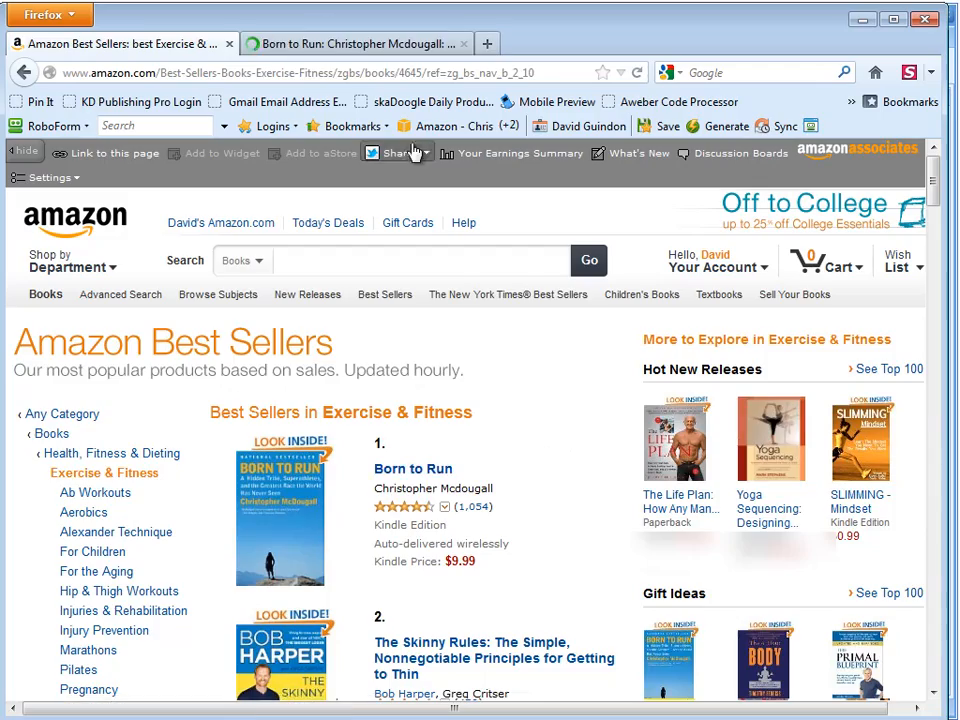
{"action": "left_click", "coordinate": [362, 44]}
{"action": "scroll", "coordinate": [698, 467], "scroll_direction": "down", "scroll_amount": 8}
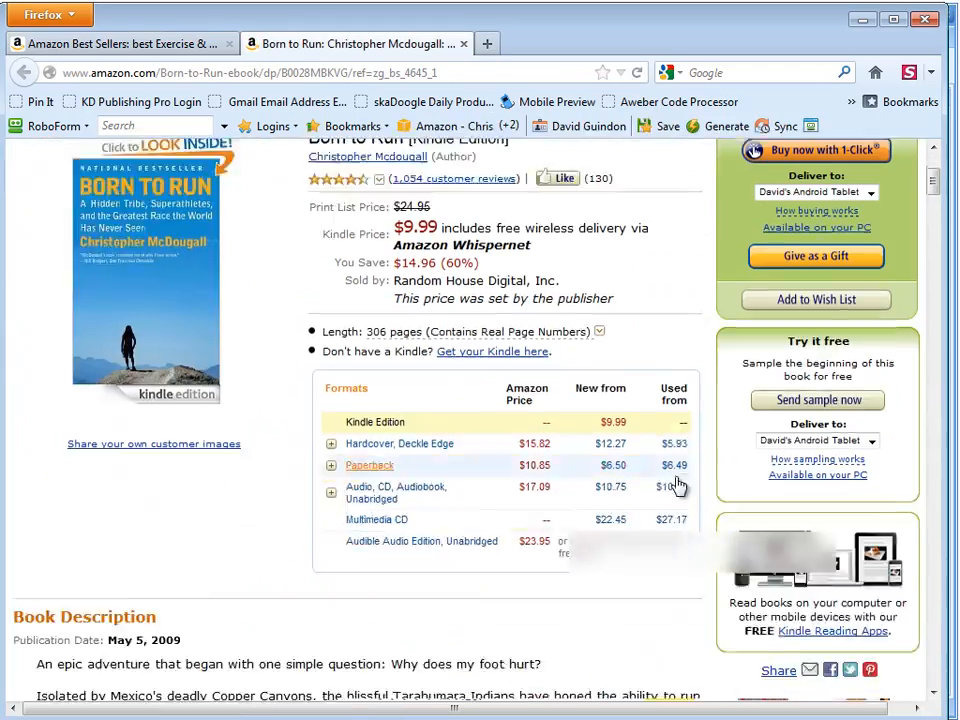
{"action": "scroll", "coordinate": [677, 499], "scroll_direction": "down", "scroll_amount": 20}
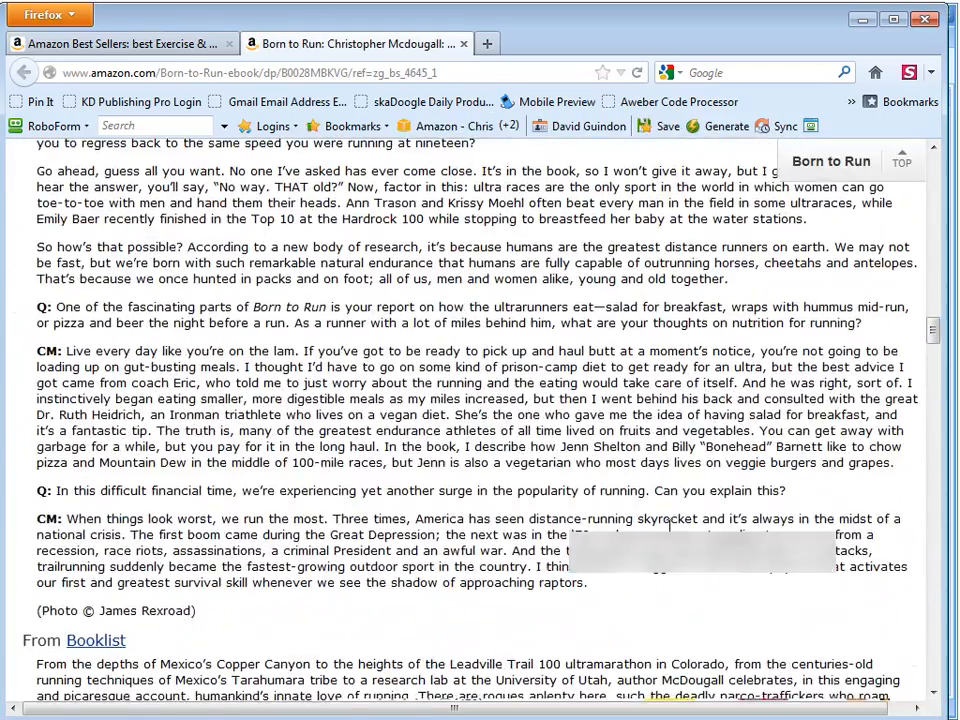
{"action": "scroll", "coordinate": [540, 553], "scroll_direction": "down", "scroll_amount": 20}
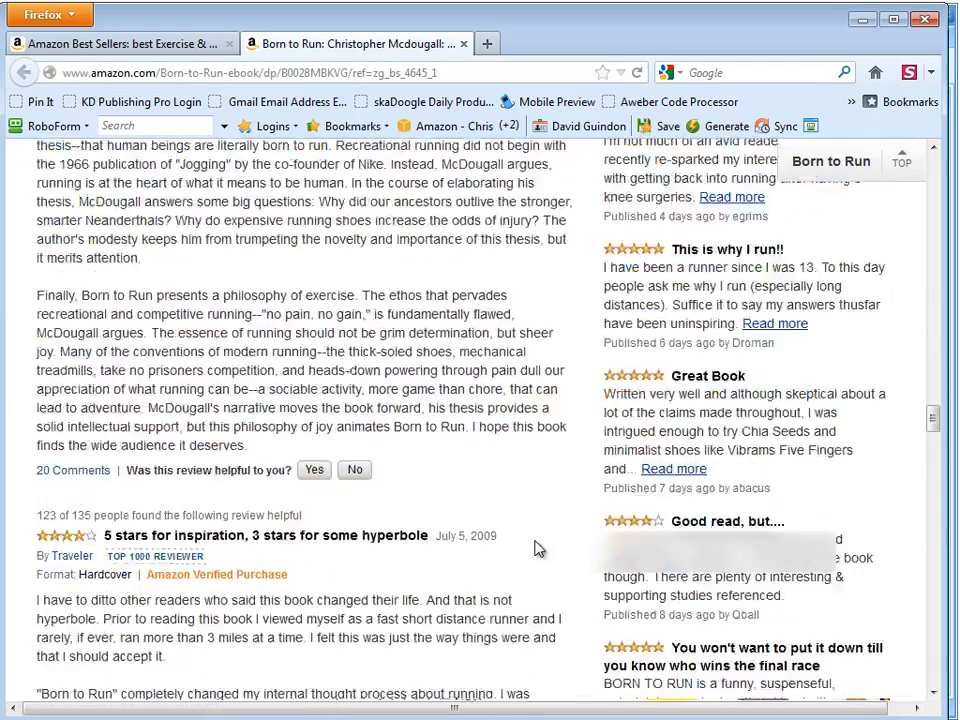
{"action": "scroll", "coordinate": [540, 553], "scroll_direction": "down", "scroll_amount": 20}
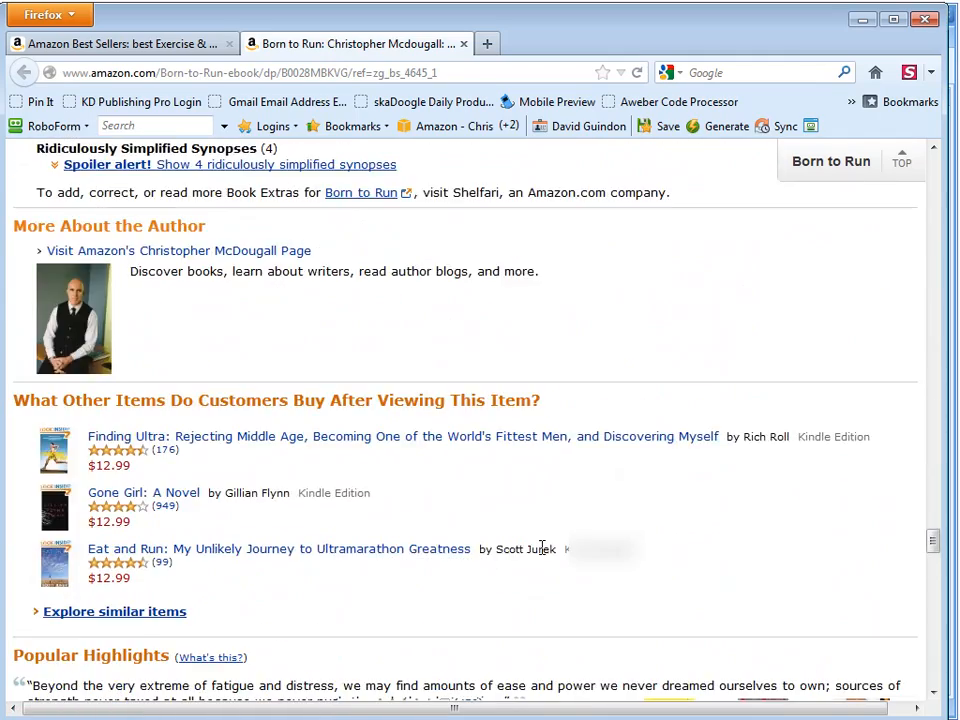
{"action": "scroll", "coordinate": [541, 547], "scroll_direction": "down", "scroll_amount": 2}
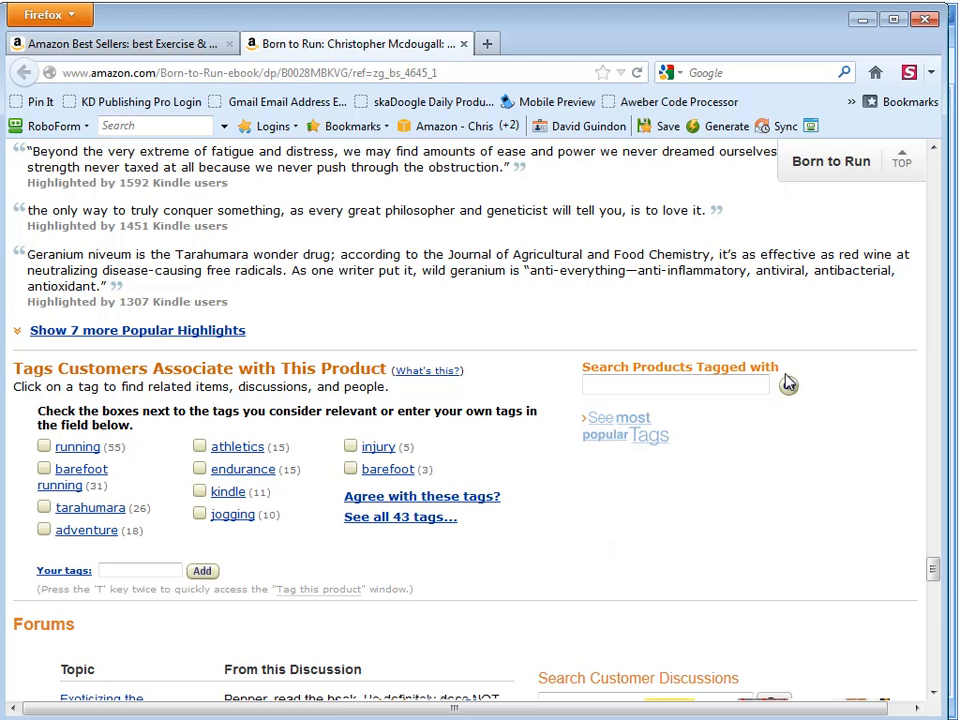
Review the main product details of Born to Run and return to its customer tags
{"action": "left_click_drag", "start_coordinate": [932, 566], "coordinate": [935, 165]}
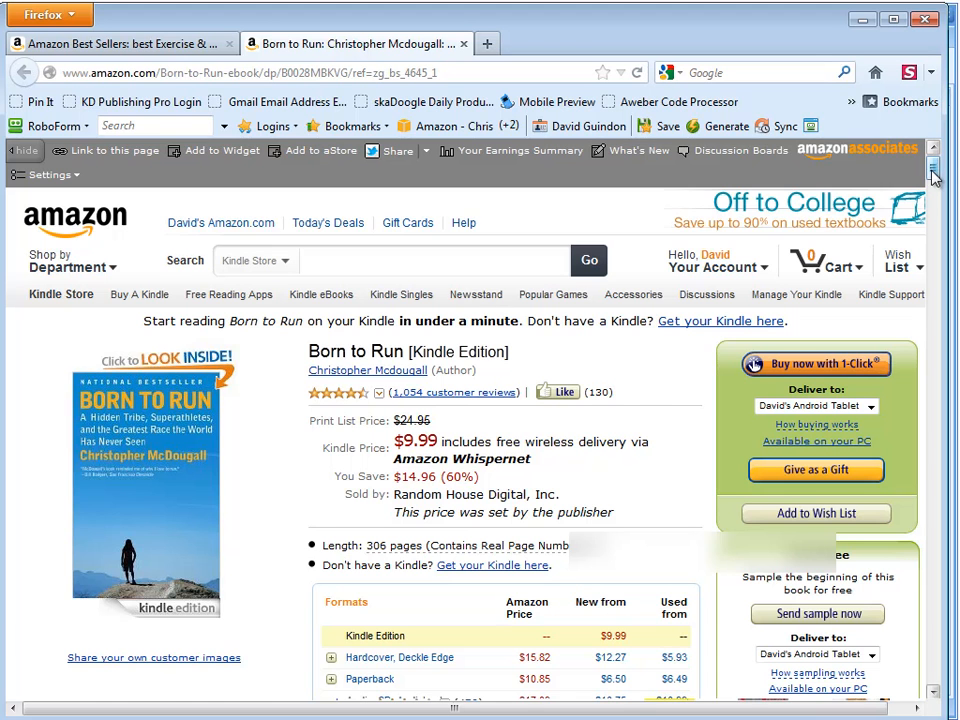
{"action": "left_click_drag", "start_coordinate": [933, 176], "coordinate": [936, 180]}
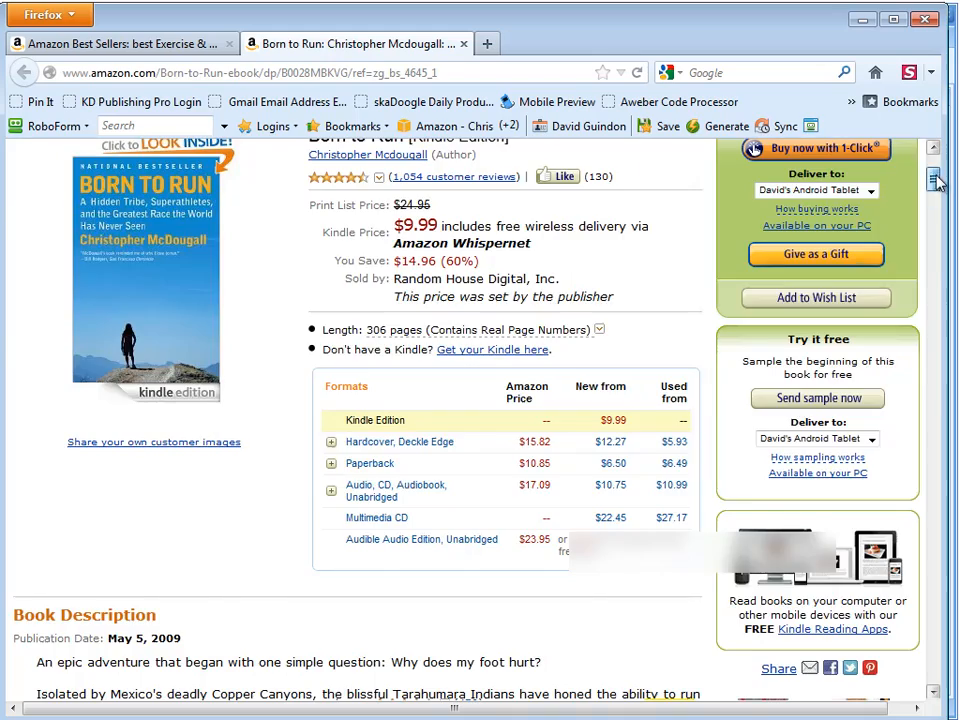
{"action": "left_click_drag", "start_coordinate": [934, 177], "coordinate": [934, 573]}
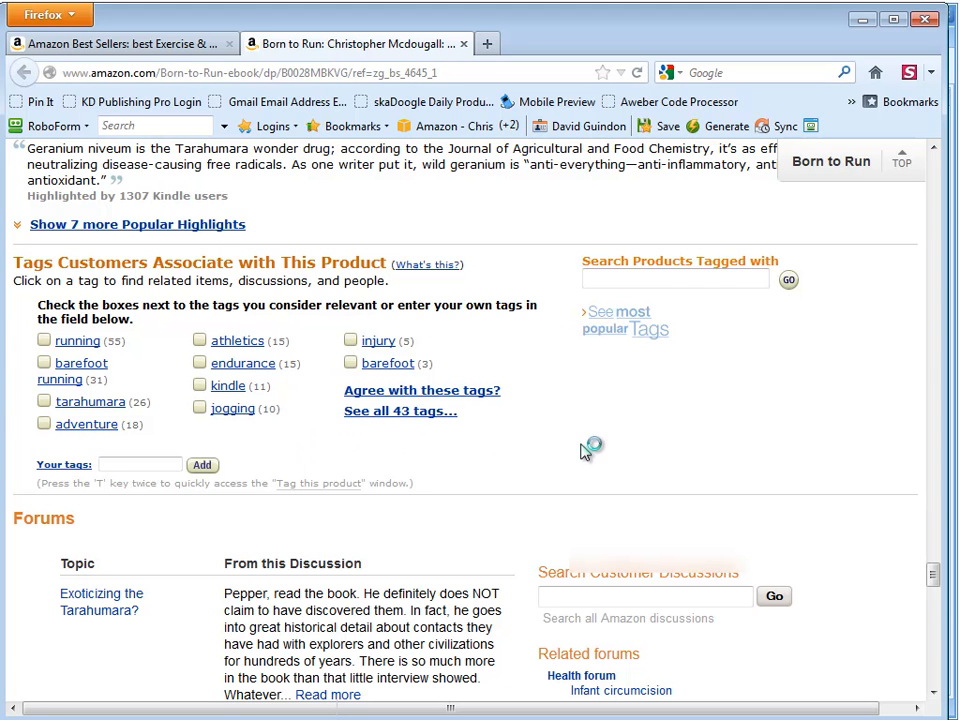
{"action": "left_click_drag", "start_coordinate": [938, 580], "coordinate": [937, 570]}
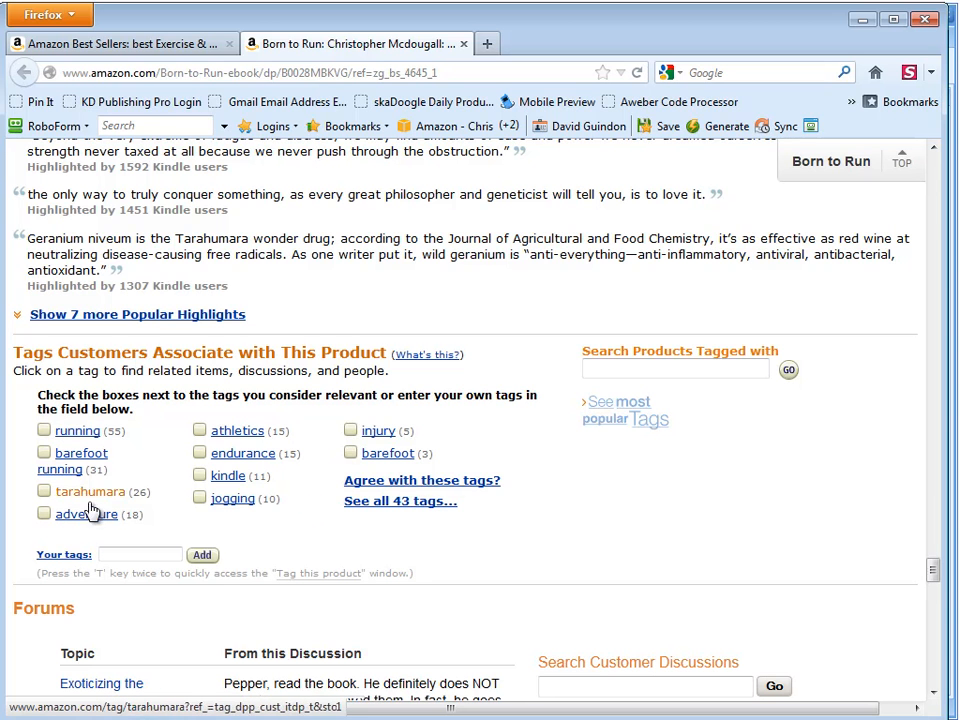
View the products tagged "running" and go back to the main details of Born to Run
{"action": "left_click", "coordinate": [78, 431]}
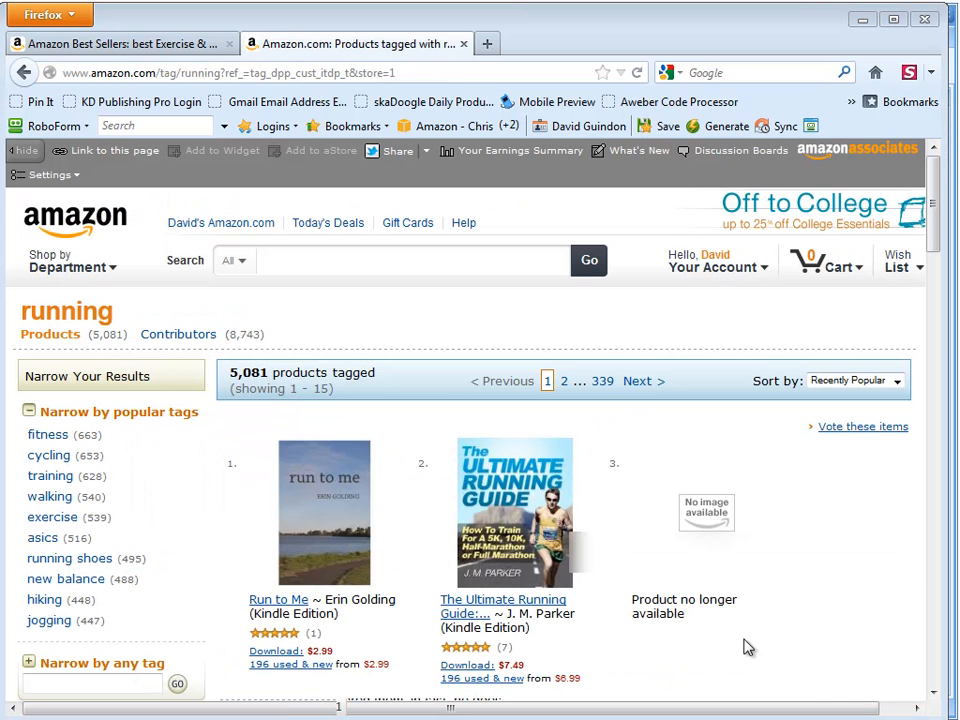
{"action": "key", "text": "alt+Left"}
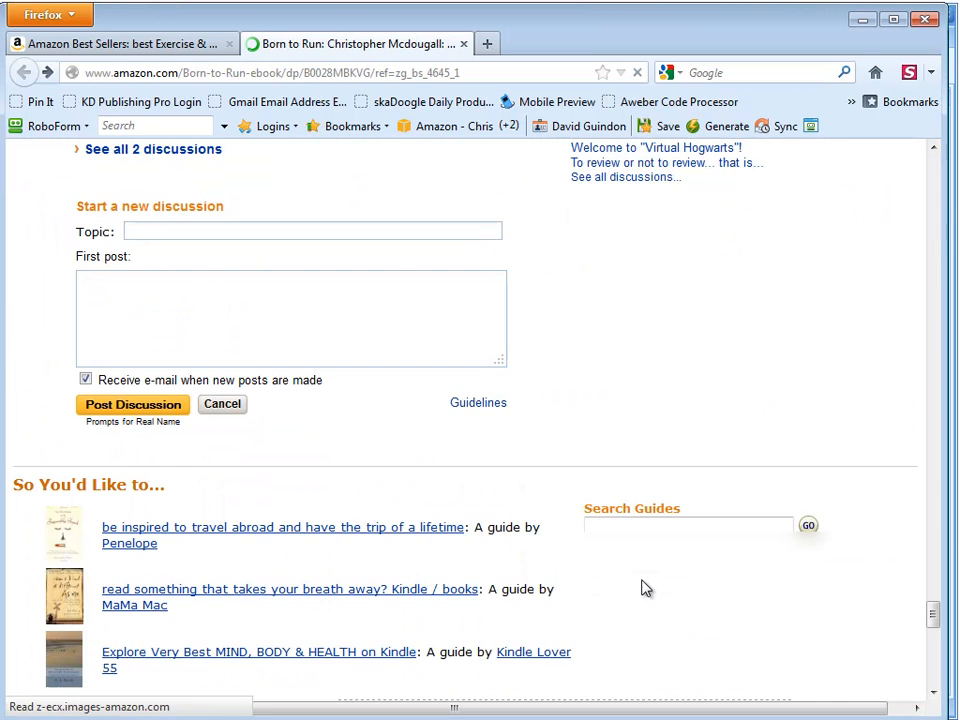
{"action": "scroll", "coordinate": [846, 542], "scroll_direction": "up", "scroll_amount": 4}
{"action": "left_click_drag", "start_coordinate": [932, 595], "coordinate": [932, 160]}
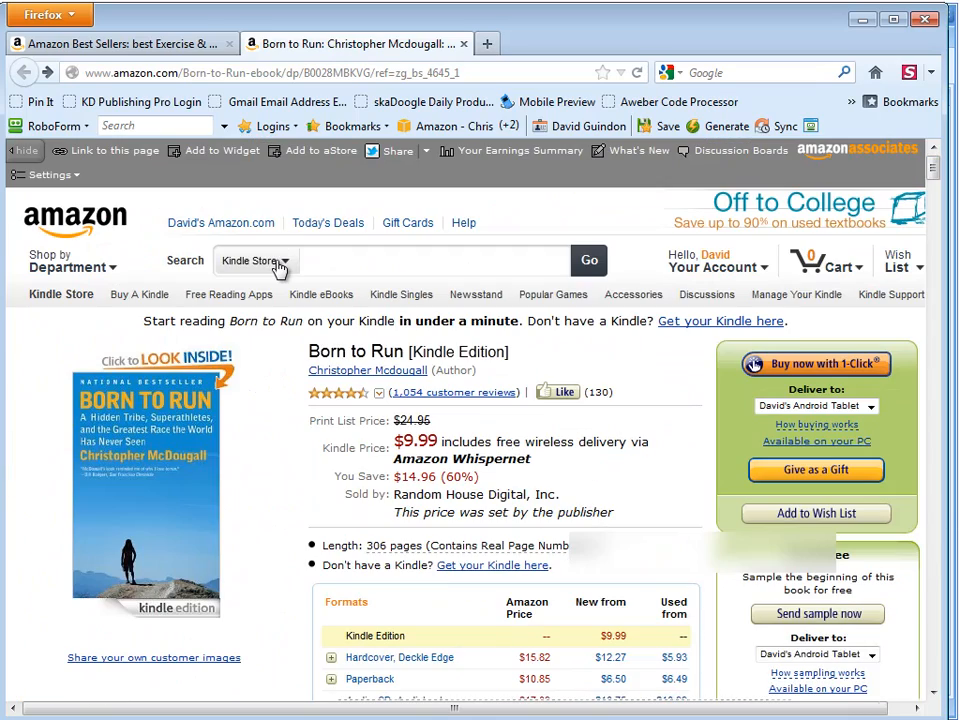
Search the Kindle Store for "yoga" and look over the first results
{"action": "left_click", "coordinate": [363, 266]}
{"action": "type", "text": "y"}
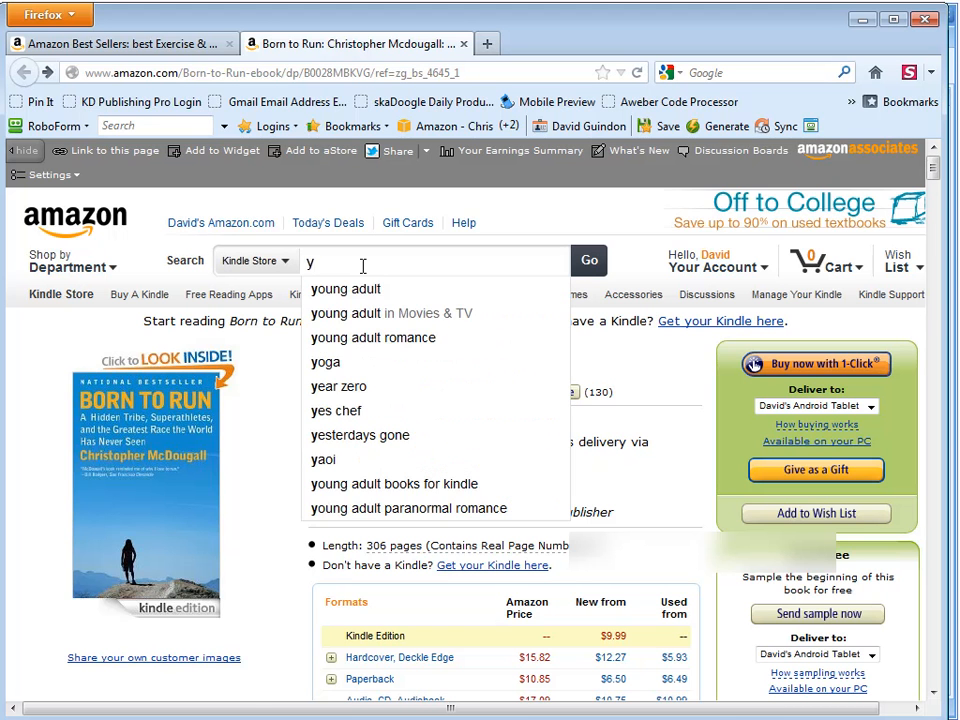
{"action": "type", "text": "oga"}
{"action": "key", "text": "Return"}
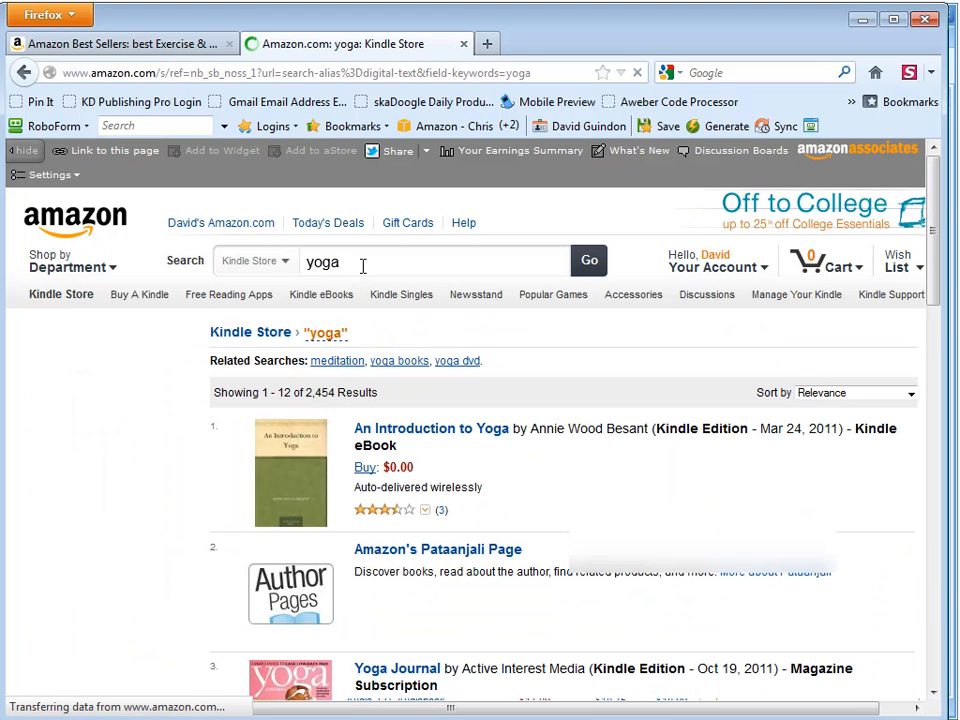
{"action": "scroll", "coordinate": [614, 480], "scroll_direction": "down", "scroll_amount": 2}
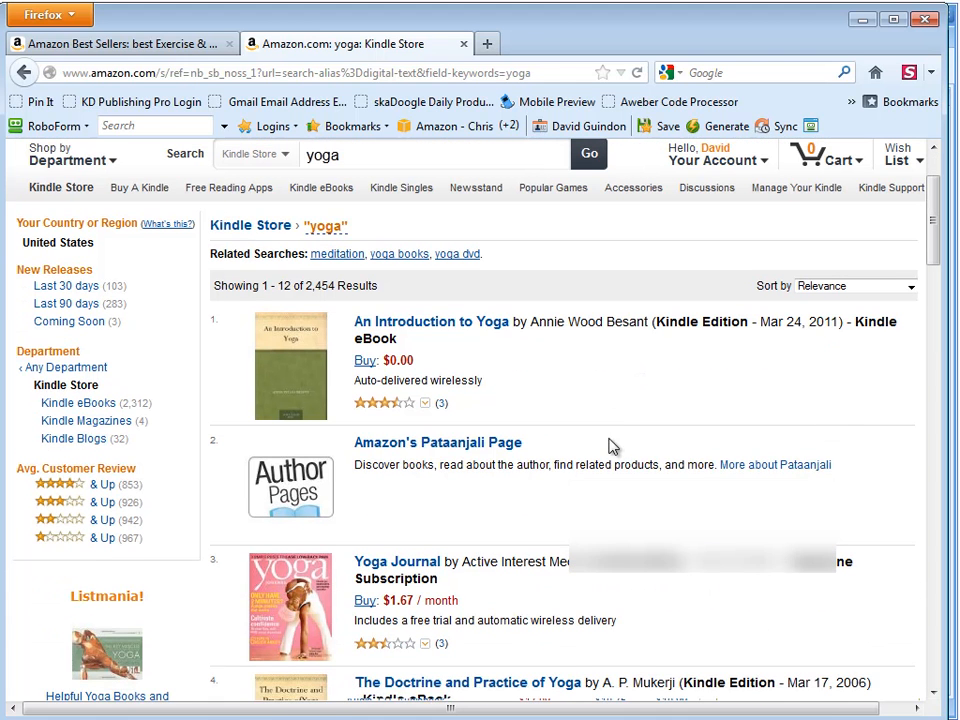
{"action": "middle_click", "coordinate": [412, 326]}
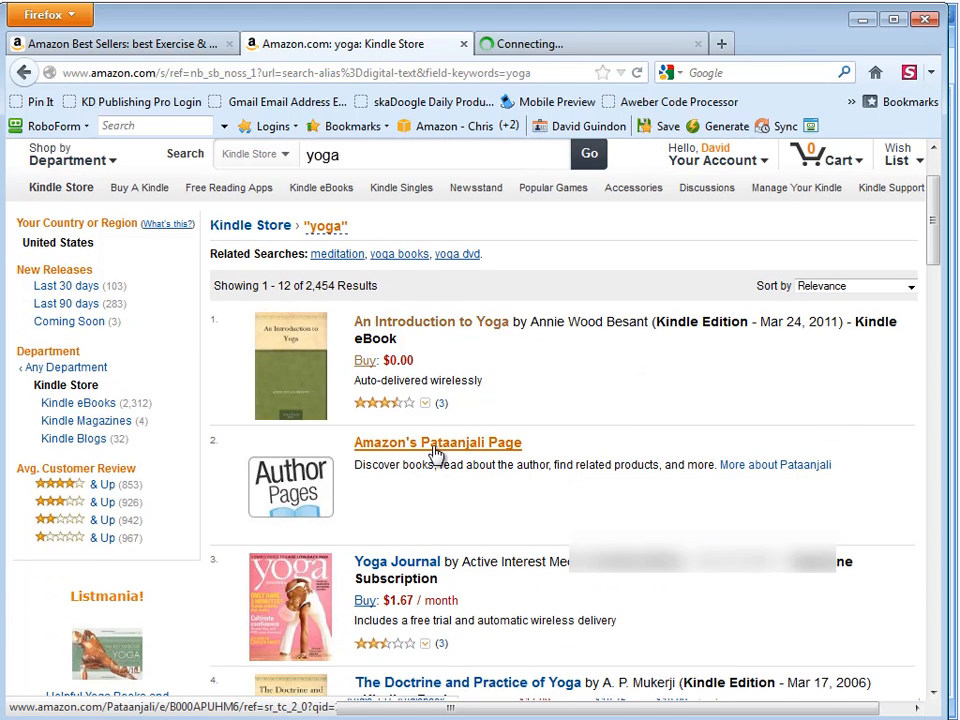
{"action": "middle_click", "coordinate": [436, 446]}
{"action": "middle_click", "coordinate": [420, 561]}
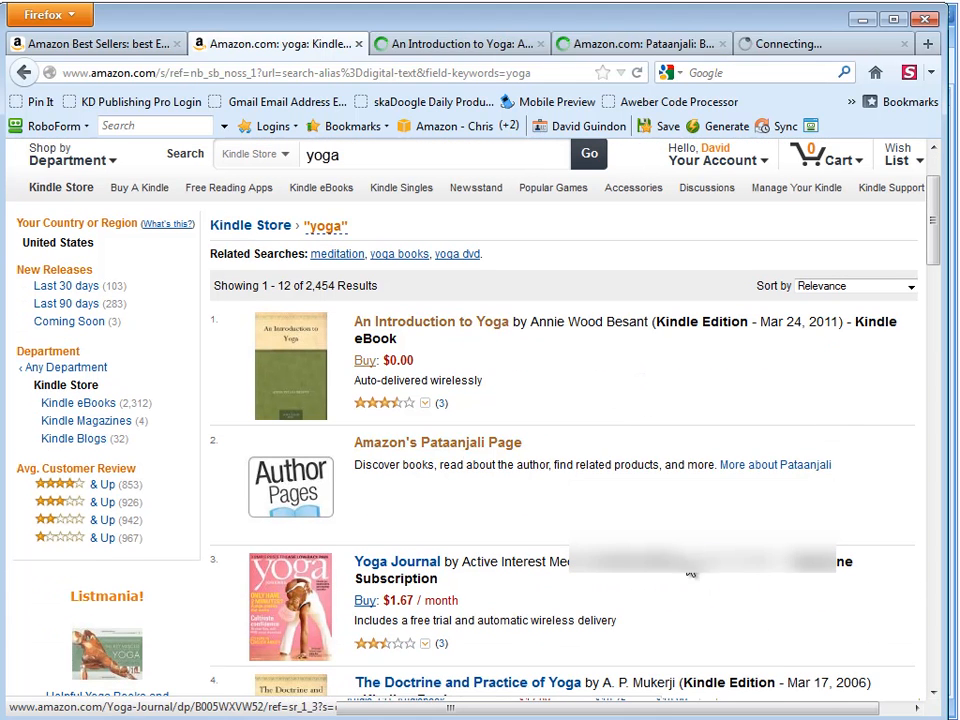
{"action": "left_click", "coordinate": [446, 44]}
{"action": "left_click", "coordinate": [541, 44]}
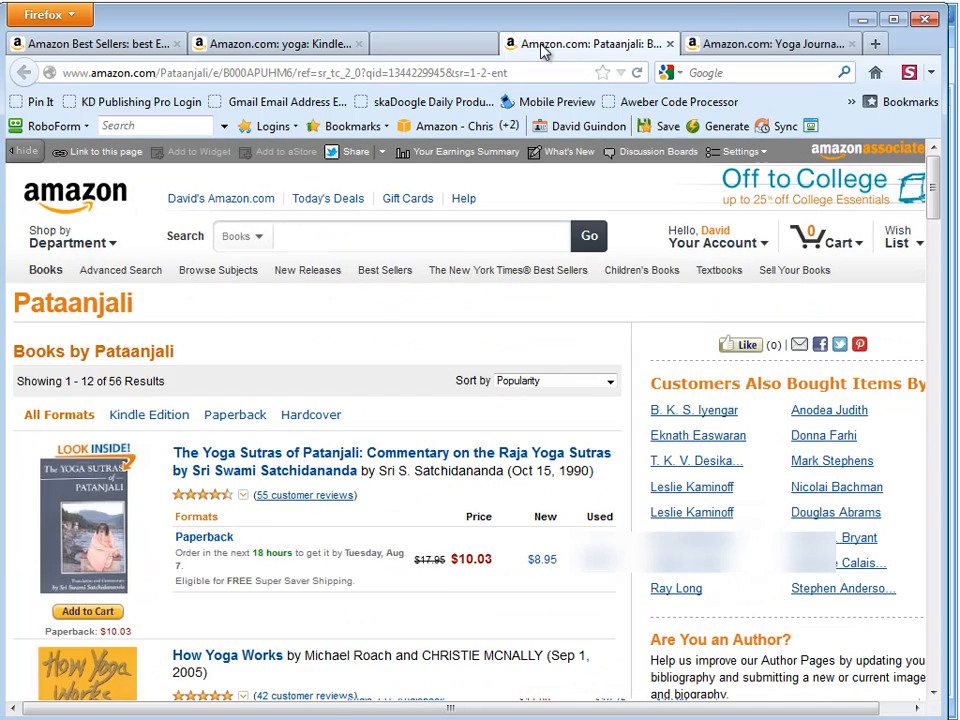
{"action": "left_click", "coordinate": [541, 44]}
{"action": "left_click", "coordinate": [541, 44]}
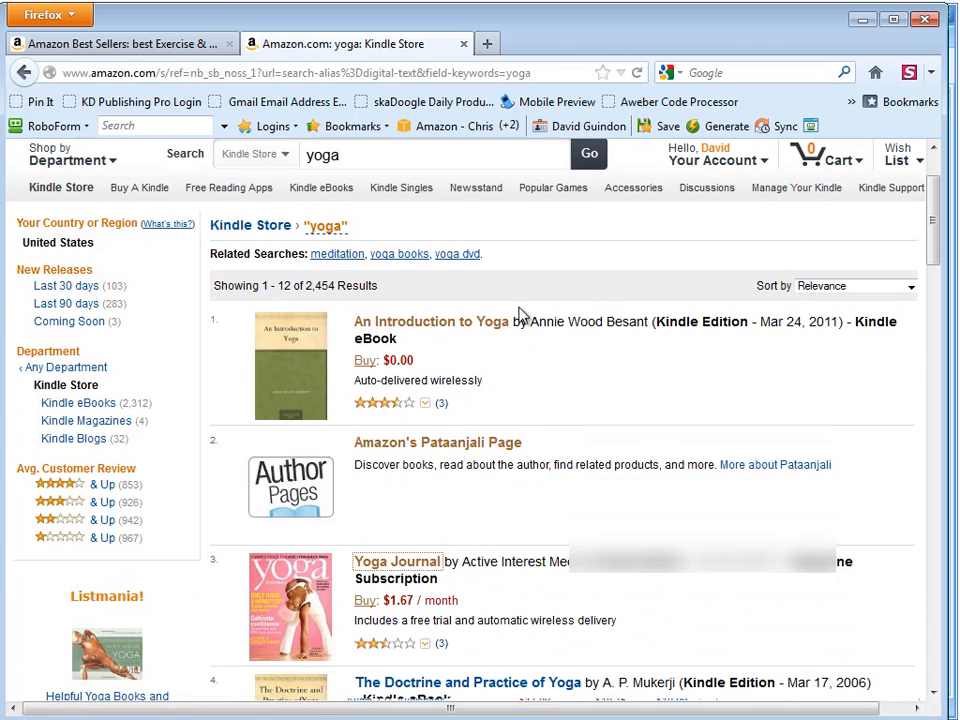
Open An Introduction to Yoga, Yoga Journal, The Doctrine and Practice of Yoga, and Yoga For Dummies in separate tabs
{"action": "middle_click", "coordinate": [428, 321]}
{"action": "middle_click", "coordinate": [413, 561]}
{"action": "scroll", "coordinate": [500, 530], "scroll_direction": "down", "scroll_amount": 4}
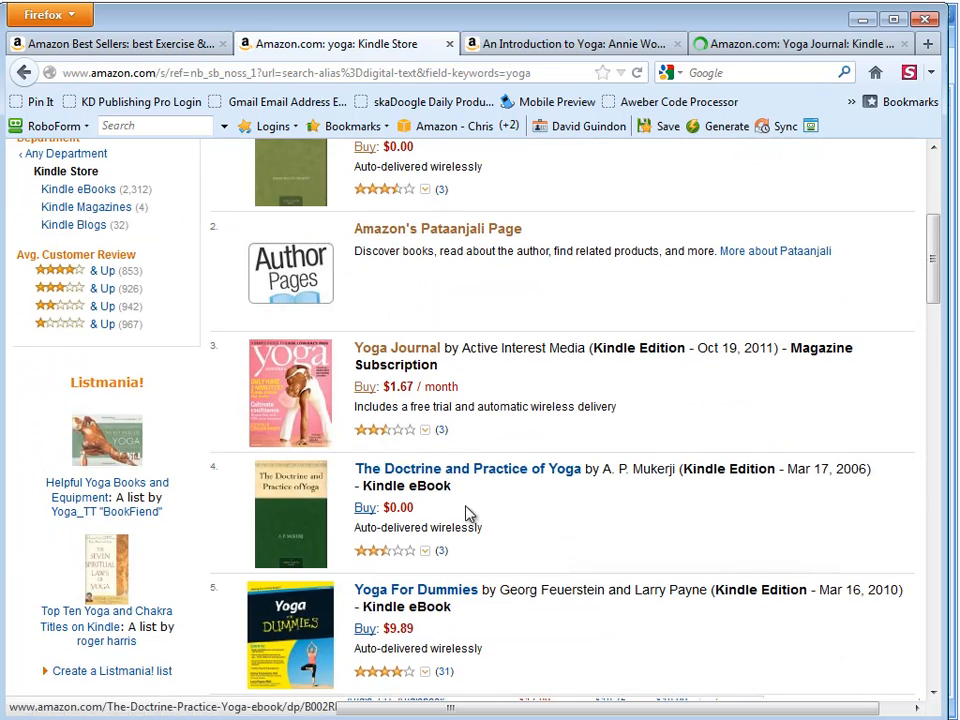
{"action": "middle_click", "coordinate": [440, 470]}
{"action": "middle_click", "coordinate": [435, 592]}
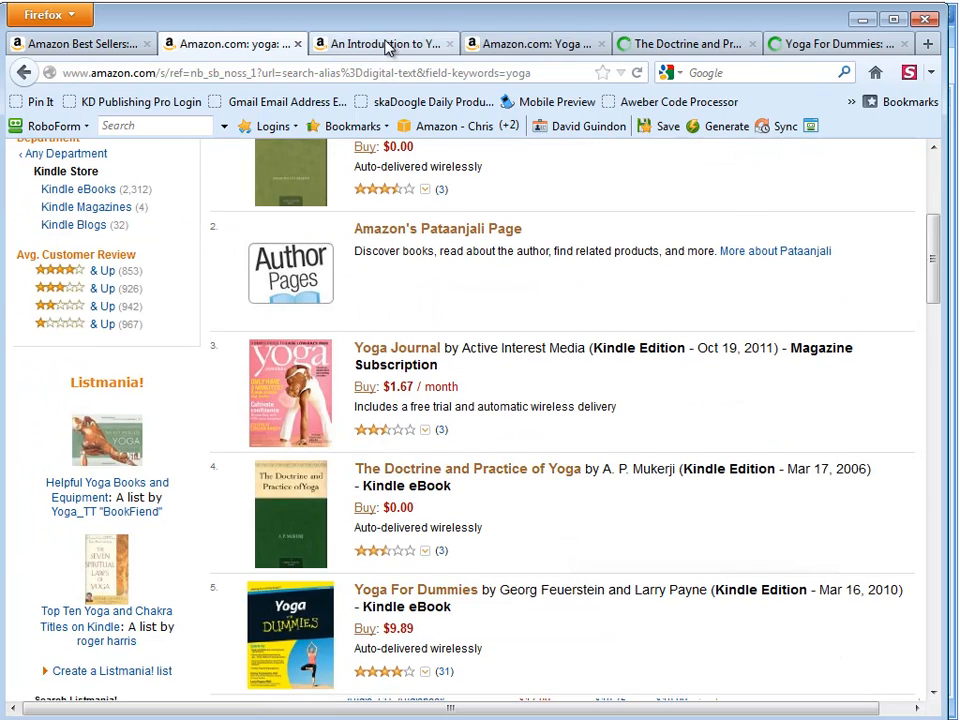
Review the product details and best sellers rank of An Introduction to Yoga
{"action": "key", "text": "ctrl+Tab"}
{"action": "scroll", "coordinate": [315, 530], "scroll_direction": "down", "scroll_amount": 10}
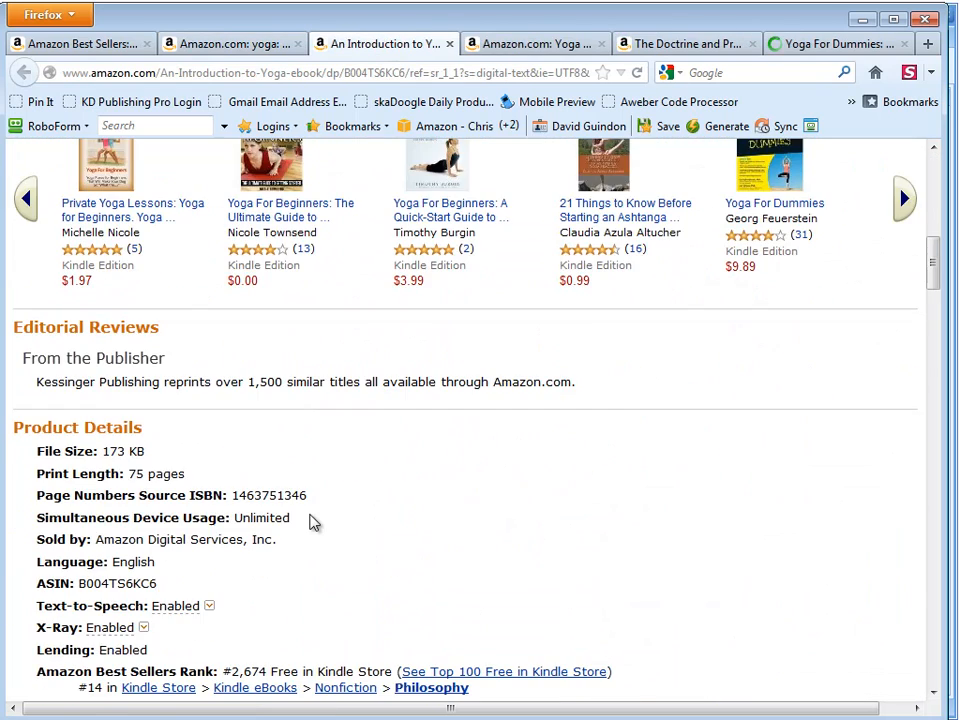
{"action": "scroll", "coordinate": [315, 555], "scroll_direction": "down", "scroll_amount": 2}
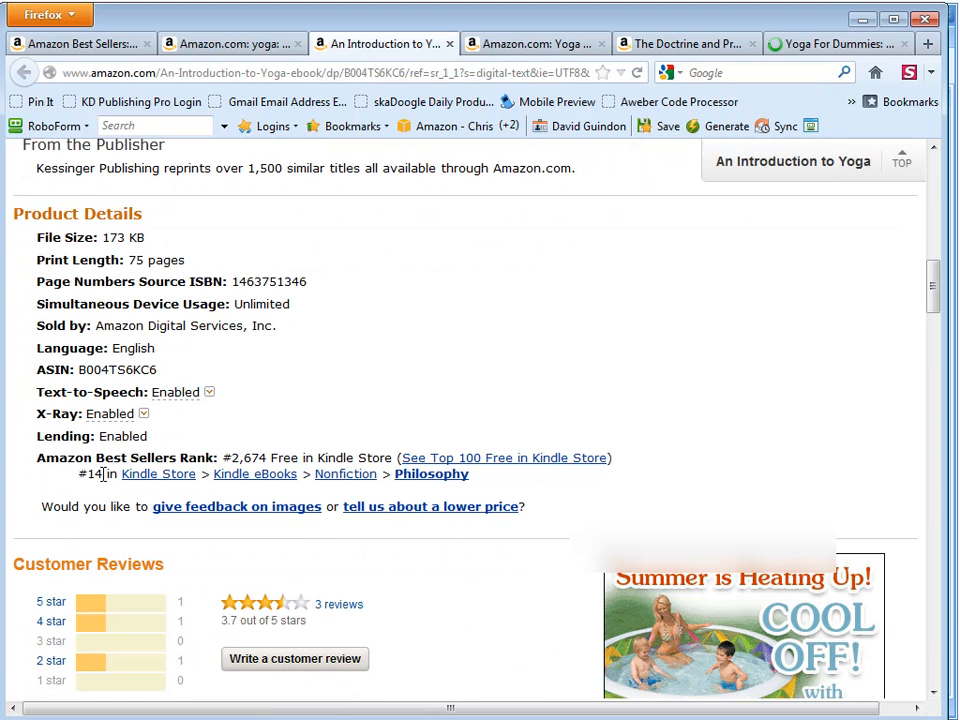
{"action": "left_click_drag", "start_coordinate": [104, 475], "coordinate": [87, 475]}
{"action": "left_click_drag", "start_coordinate": [263, 457], "coordinate": [237, 450]}
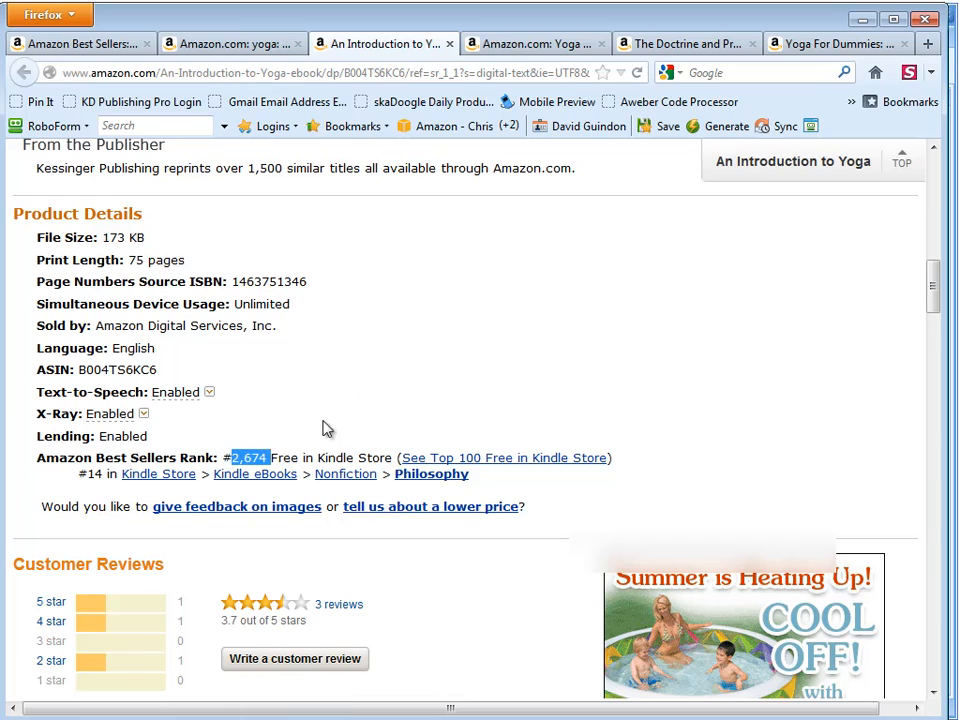
{"action": "left_click", "coordinate": [696, 439]}
Find the tags customers associate with An Introduction to Yoga, below its reviews and related items
{"action": "scroll", "coordinate": [518, 543], "scroll_direction": "down", "scroll_amount": 10}
{"action": "scroll", "coordinate": [518, 543], "scroll_direction": "down", "scroll_amount": 10}
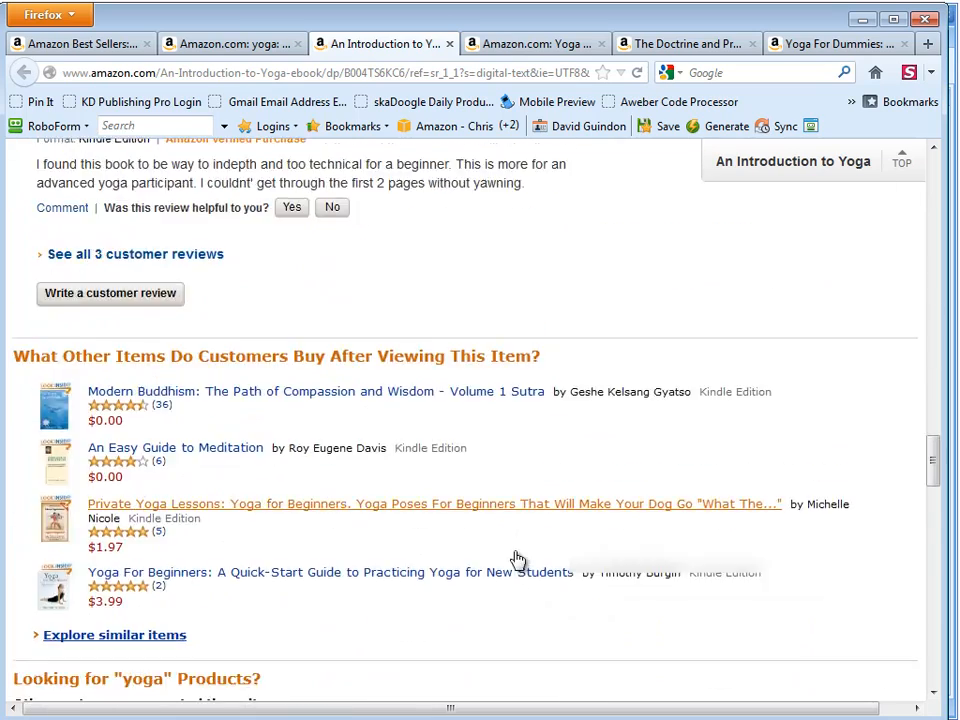
{"action": "scroll", "coordinate": [514, 561], "scroll_direction": "down", "scroll_amount": 5}
{"action": "scroll", "coordinate": [518, 565], "scroll_direction": "down", "scroll_amount": 15}
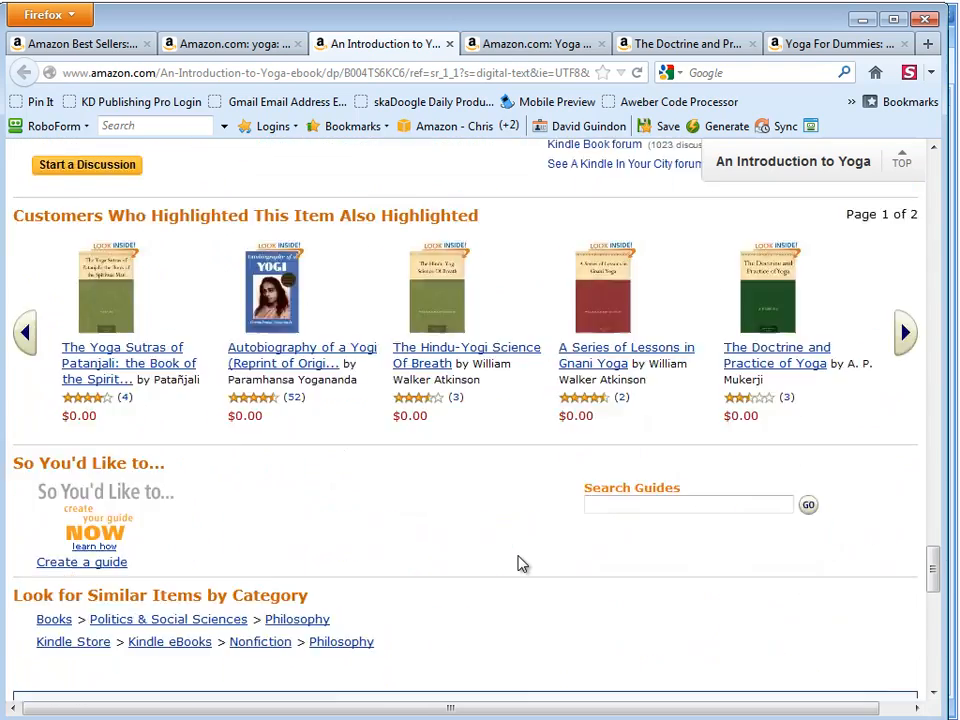
{"action": "scroll", "coordinate": [520, 566], "scroll_direction": "up", "scroll_amount": 12}
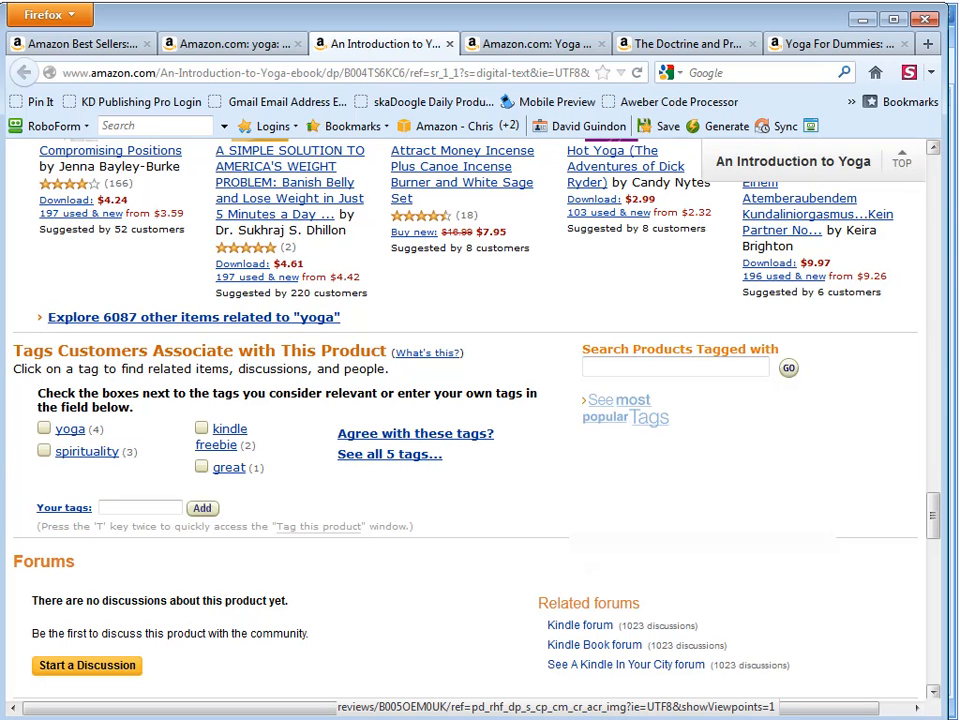
Pick out the tags "yoga" and "spirituality" as keyword ideas and return to the book's main details
{"action": "left_click", "coordinate": [46, 451]}
{"action": "left_click_drag", "start_coordinate": [87, 430], "coordinate": [56, 432]}
{"action": "key", "text": "alt+Tab"}
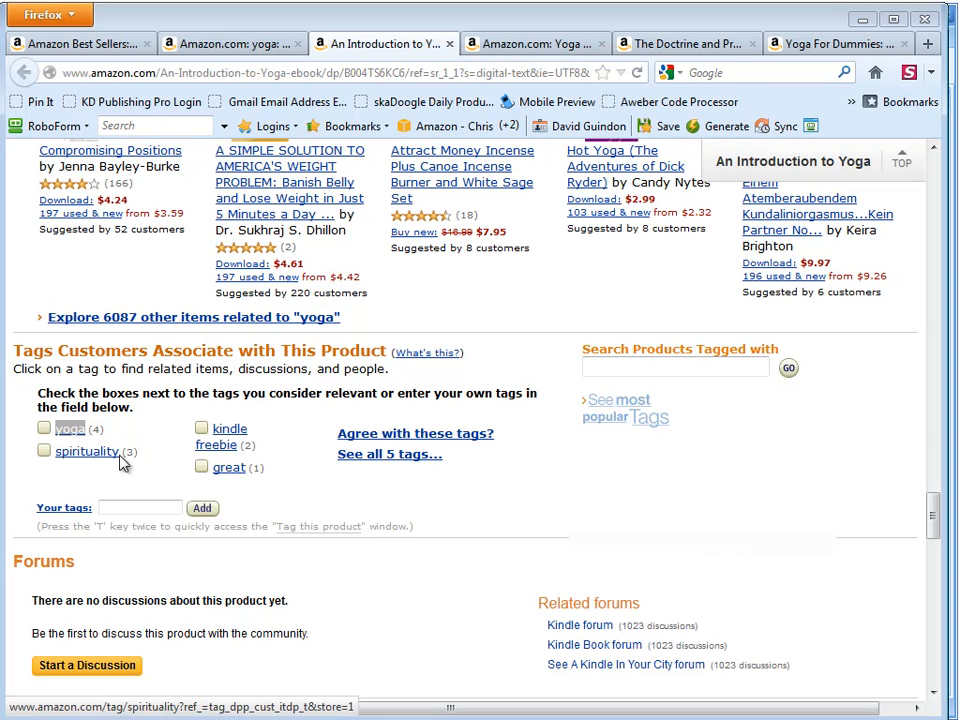
{"action": "left_click_drag", "start_coordinate": [122, 462], "coordinate": [30, 461]}
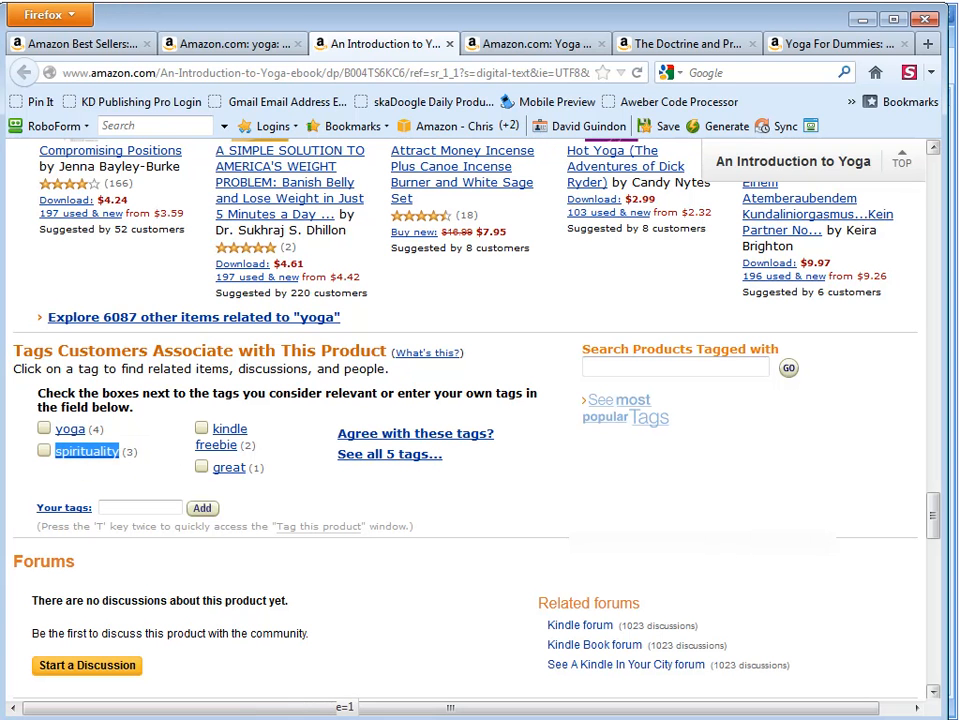
{"action": "key", "text": "alt+Tab"}
{"action": "left_click", "coordinate": [896, 516]}
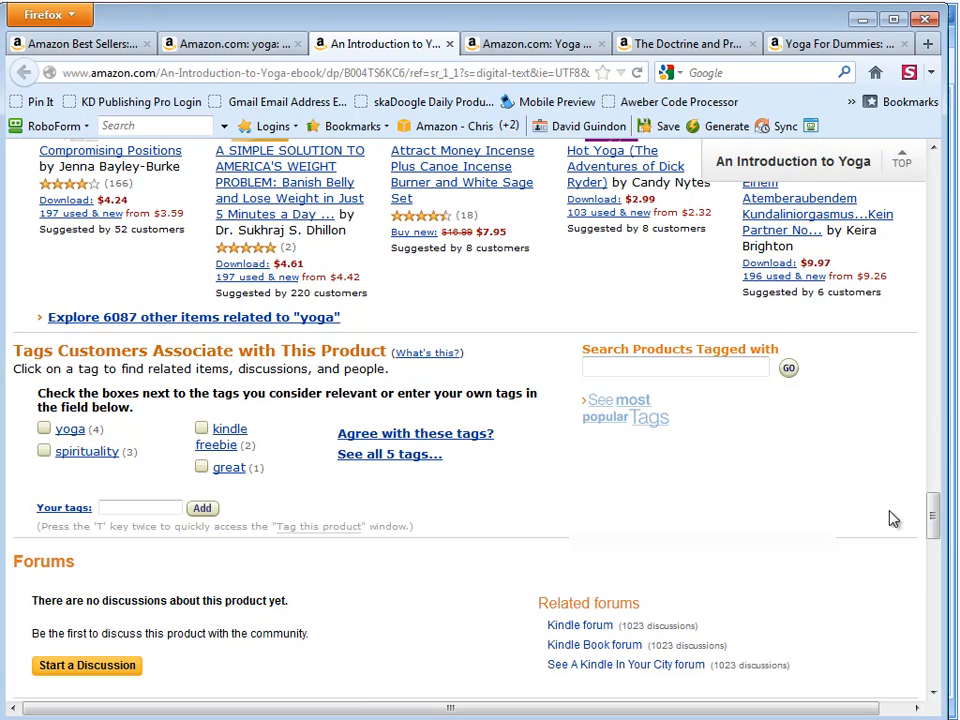
{"action": "left_click_drag", "start_coordinate": [935, 518], "coordinate": [933, 230]}
{"action": "scroll", "coordinate": [510, 362], "scroll_direction": "up", "scroll_amount": 5}
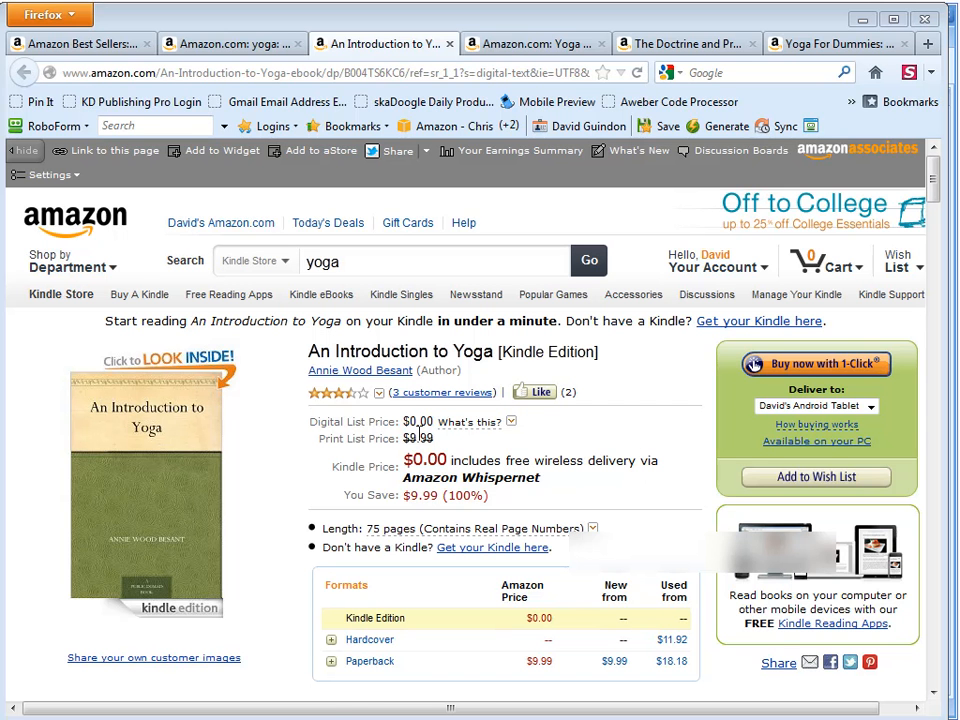
Examine the customer tags and similar-item categories on the Yoga Journal page
{"action": "left_click", "coordinate": [489, 44]}
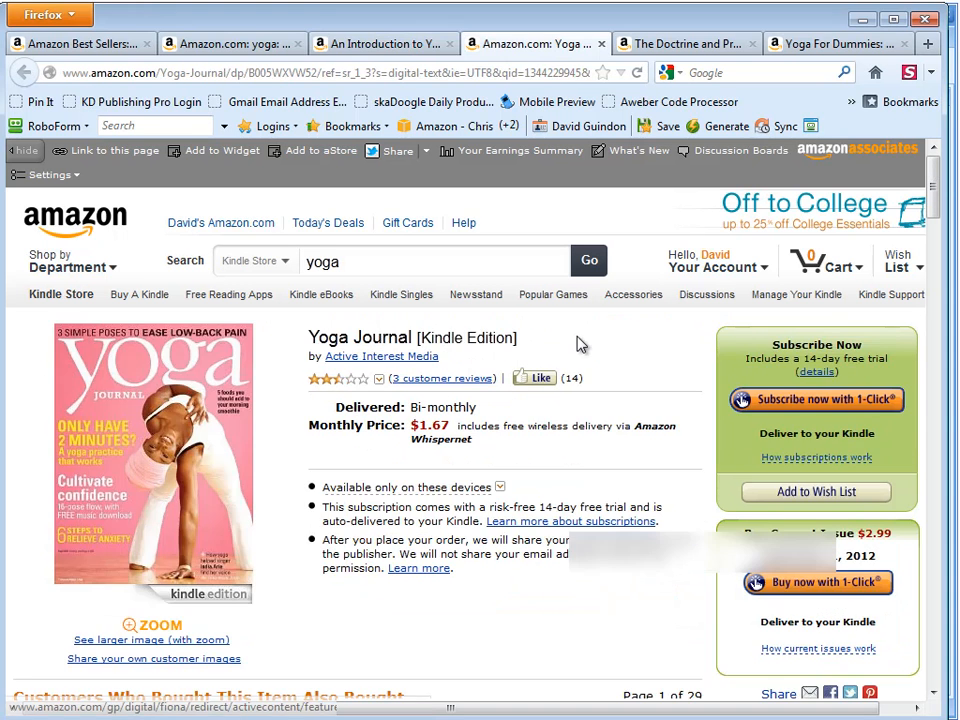
{"action": "scroll", "coordinate": [578, 345], "scroll_direction": "down", "scroll_amount": 20}
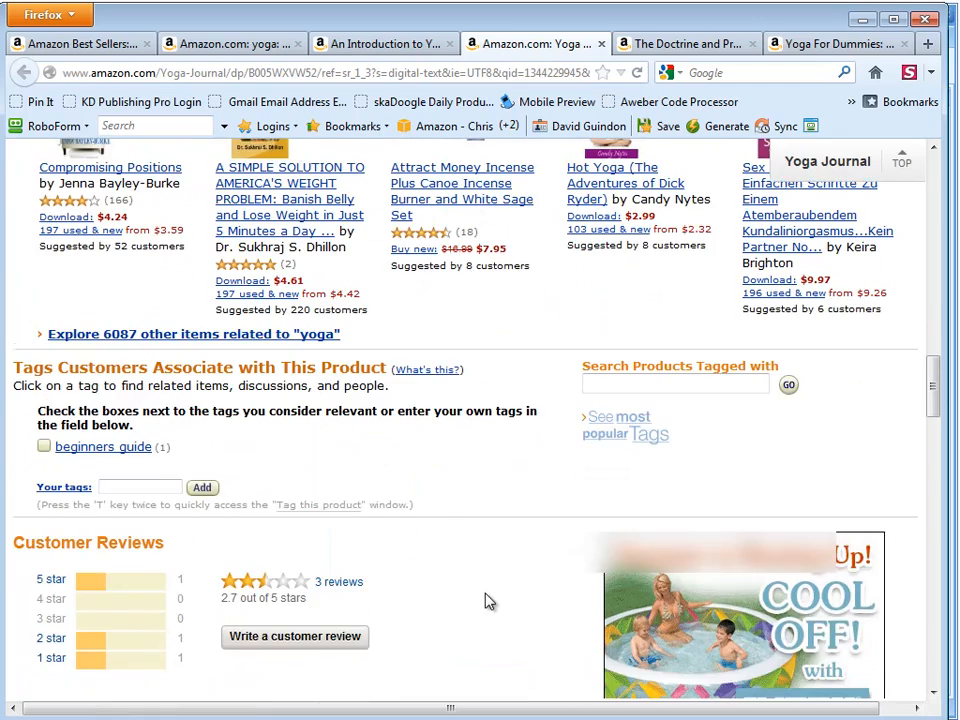
{"action": "scroll", "coordinate": [489, 601], "scroll_direction": "down", "scroll_amount": 20}
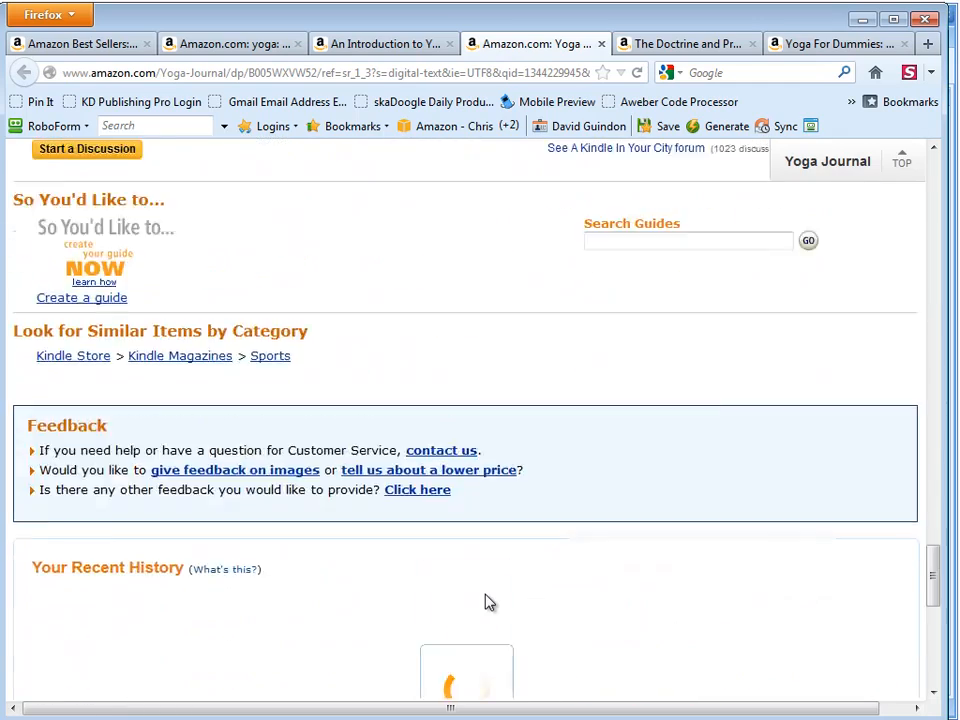
{"action": "scroll", "coordinate": [489, 601], "scroll_direction": "up", "scroll_amount": 4}
{"action": "scroll", "coordinate": [489, 601], "scroll_direction": "down", "scroll_amount": 5}
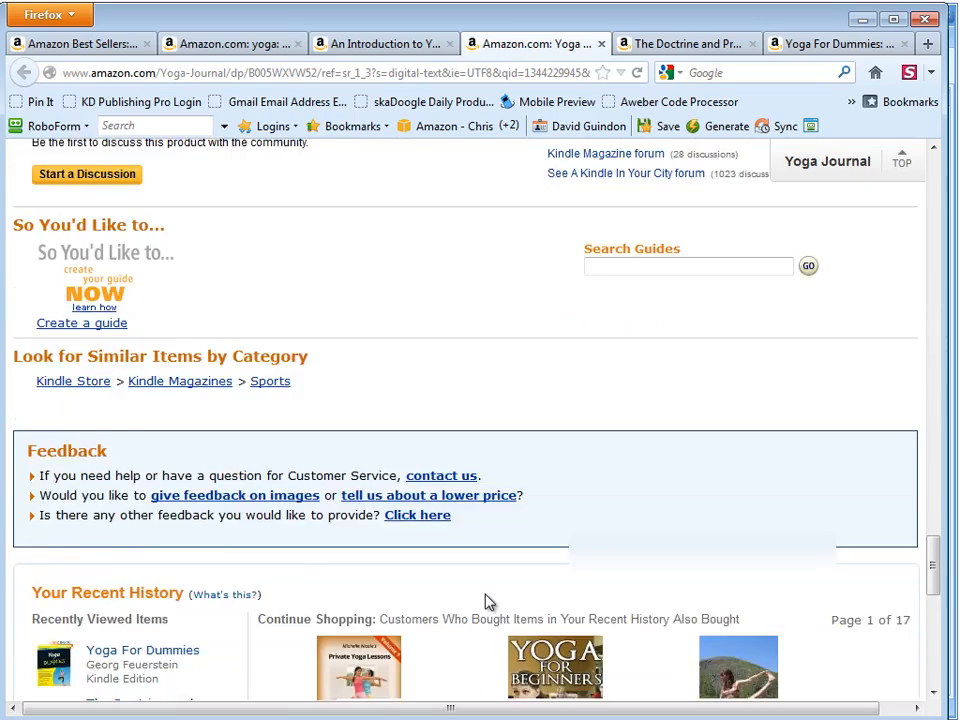
{"action": "scroll", "coordinate": [489, 601], "scroll_direction": "up", "scroll_amount": 8}
{"action": "scroll", "coordinate": [489, 601], "scroll_direction": "up", "scroll_amount": 10}
{"action": "scroll", "coordinate": [489, 601], "scroll_direction": "down", "scroll_amount": 5}
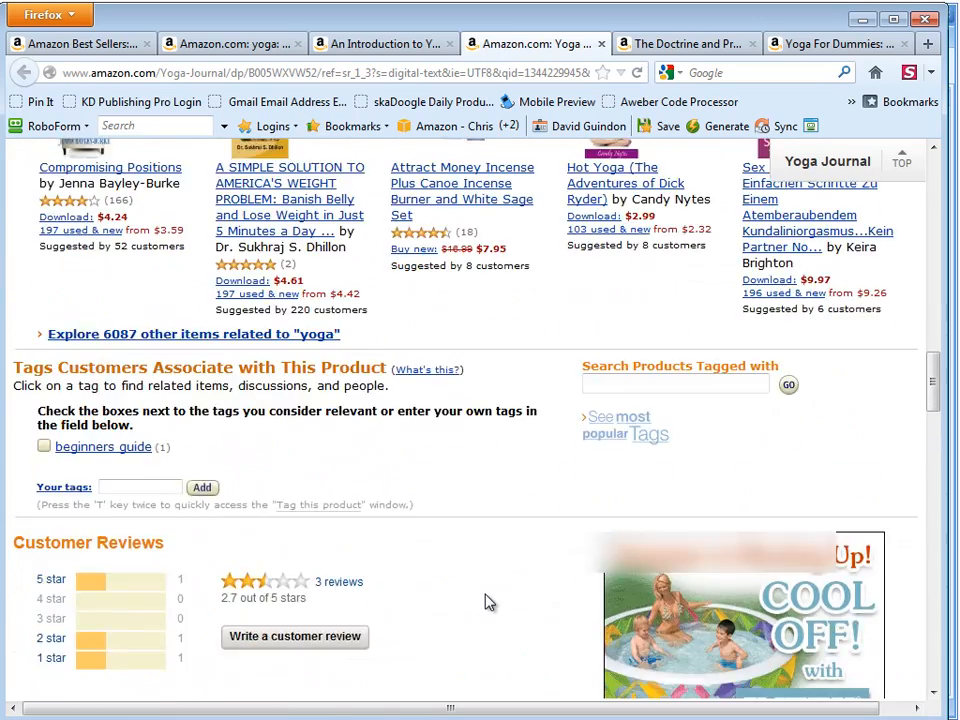
{"action": "scroll", "coordinate": [487, 602], "scroll_direction": "up", "scroll_amount": 3}
{"action": "scroll", "coordinate": [480, 603], "scroll_direction": "down", "scroll_amount": 3}
{"action": "scroll", "coordinate": [473, 605], "scroll_direction": "down", "scroll_amount": 1}
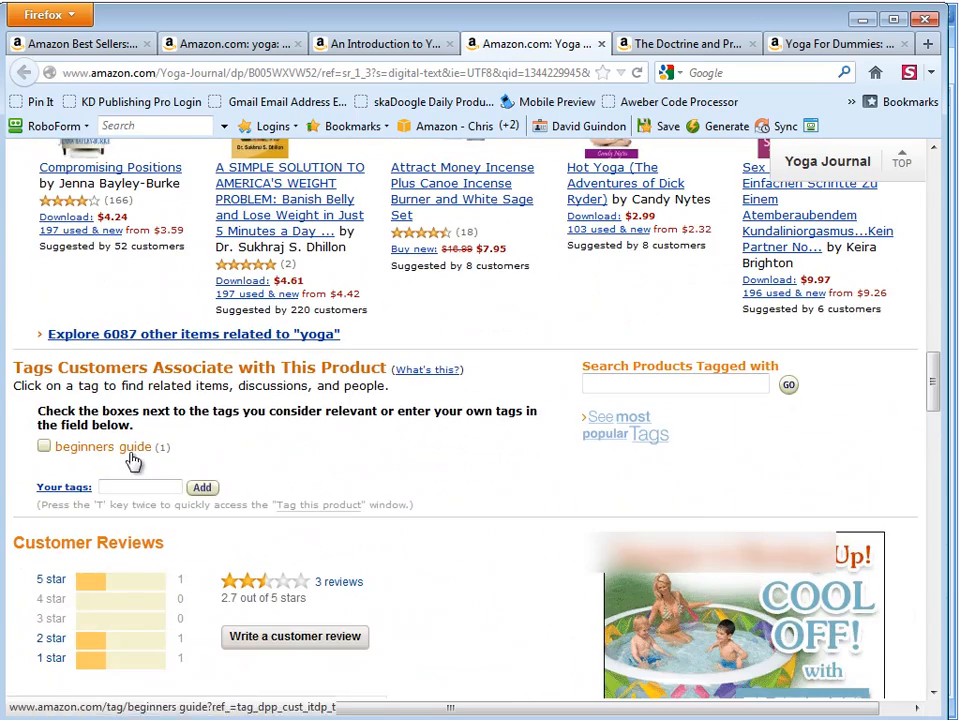
Examine the customer tags of The Doctrine and Practice of Yoga
{"action": "left_click", "coordinate": [716, 48]}
{"action": "scroll", "coordinate": [444, 506], "scroll_direction": "down", "scroll_amount": 15}
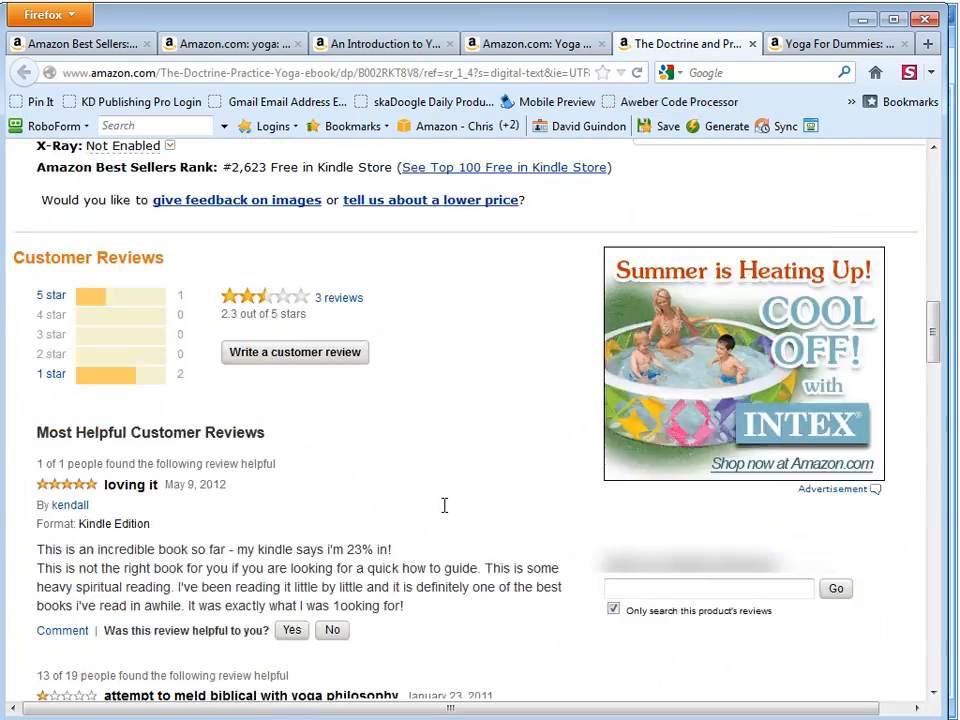
{"action": "scroll", "coordinate": [447, 513], "scroll_direction": "down", "scroll_amount": 13}
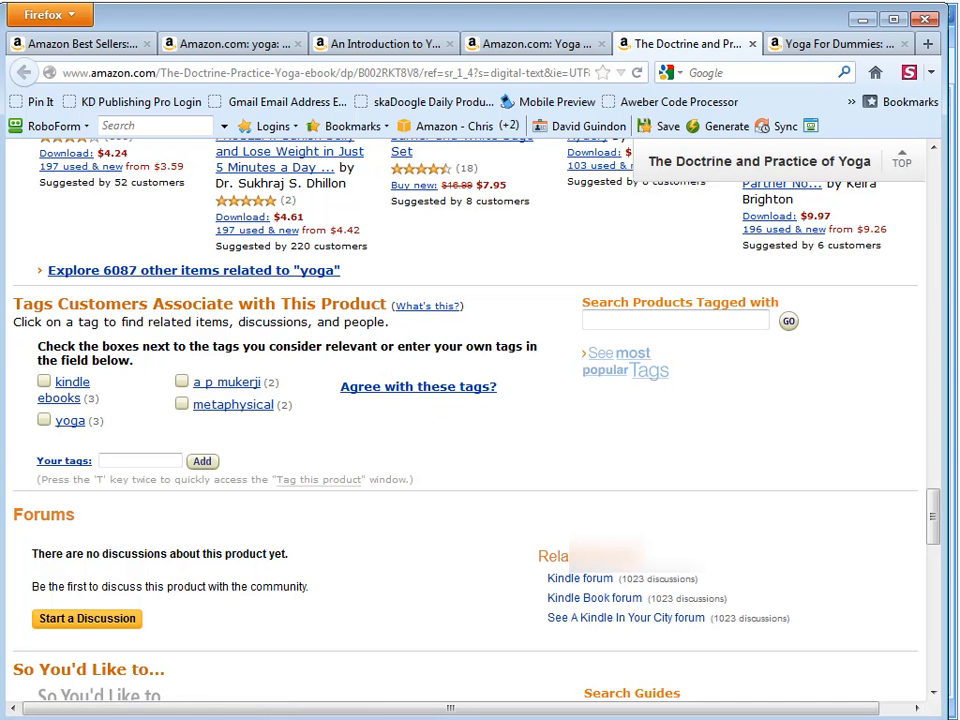
{"action": "scroll", "coordinate": [388, 499], "scroll_direction": "down", "scroll_amount": 2}
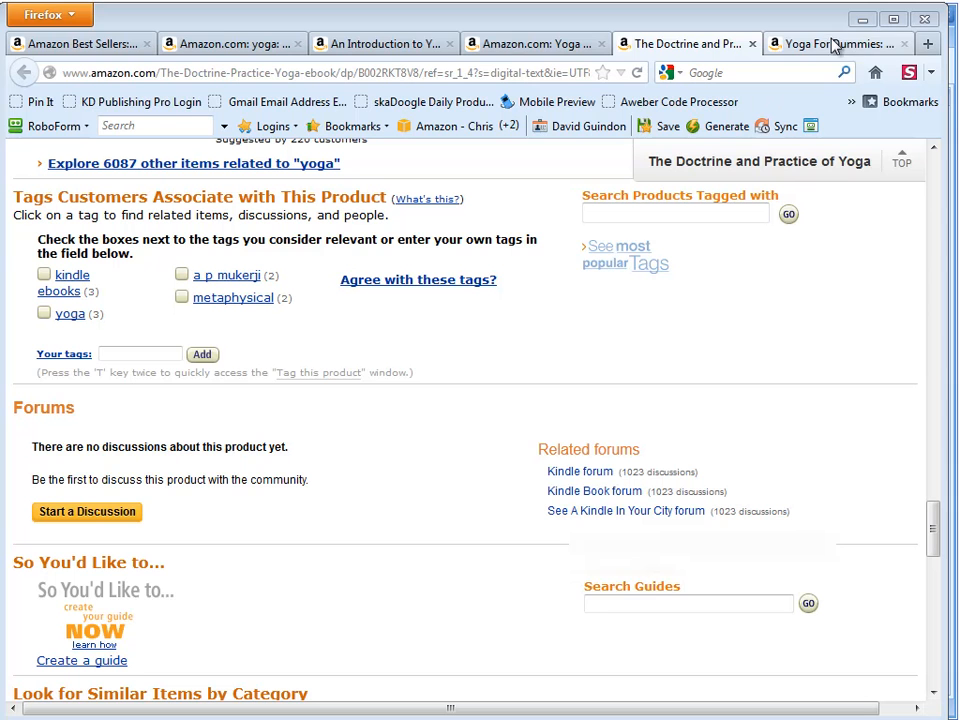
Switch to KDPublishingPro and paste the keyword list including spirituality, meditation, health, weight loss, excercise, and fat loss into the book's keywords
{"action": "left_click", "coordinate": [863, 22]}
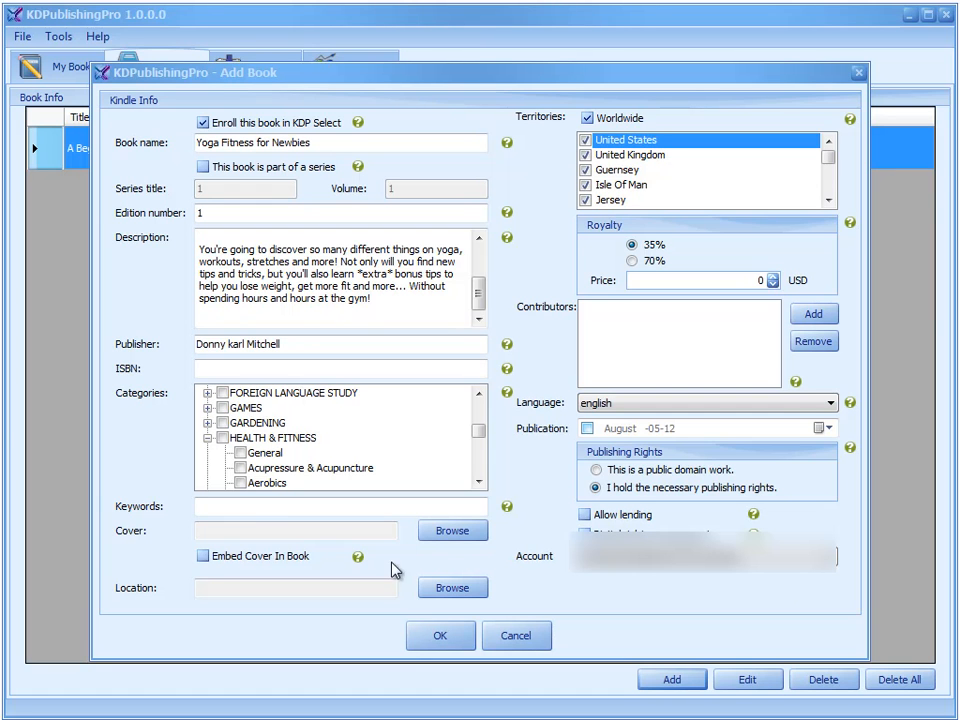
{"action": "left_click", "coordinate": [244, 508]}
{"action": "key", "text": "ctrl+v"}
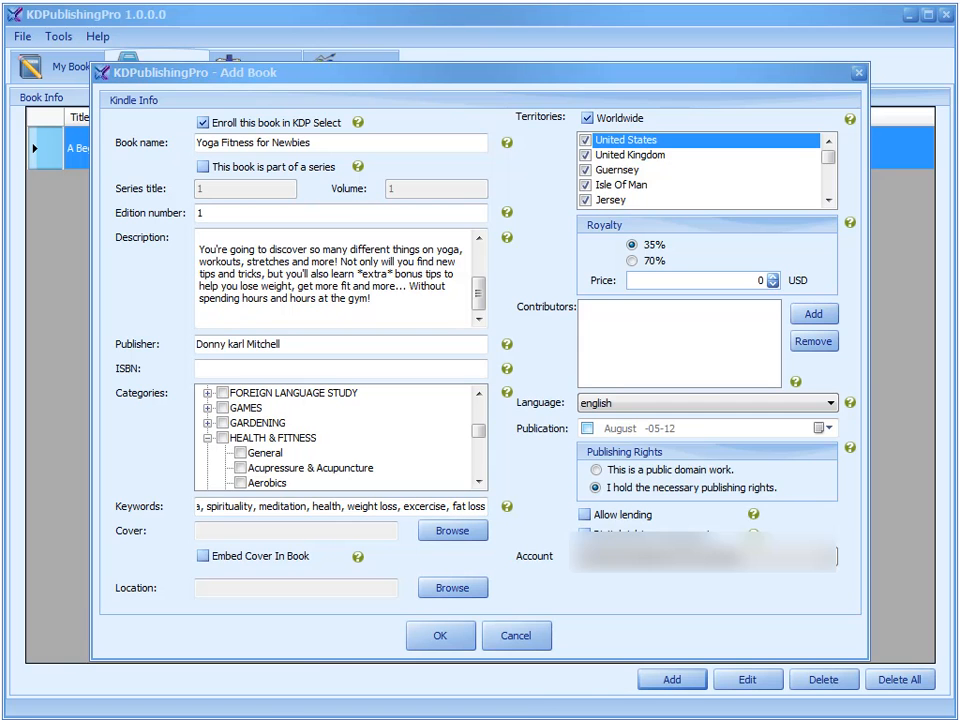
Switch to KD Niche Finder and run the Keyword Finder with the seed keyword "yoga"
{"action": "key", "text": "alt+Tab"}
{"action": "left_click_drag", "start_coordinate": [837, 42], "coordinate": [706, 13]}
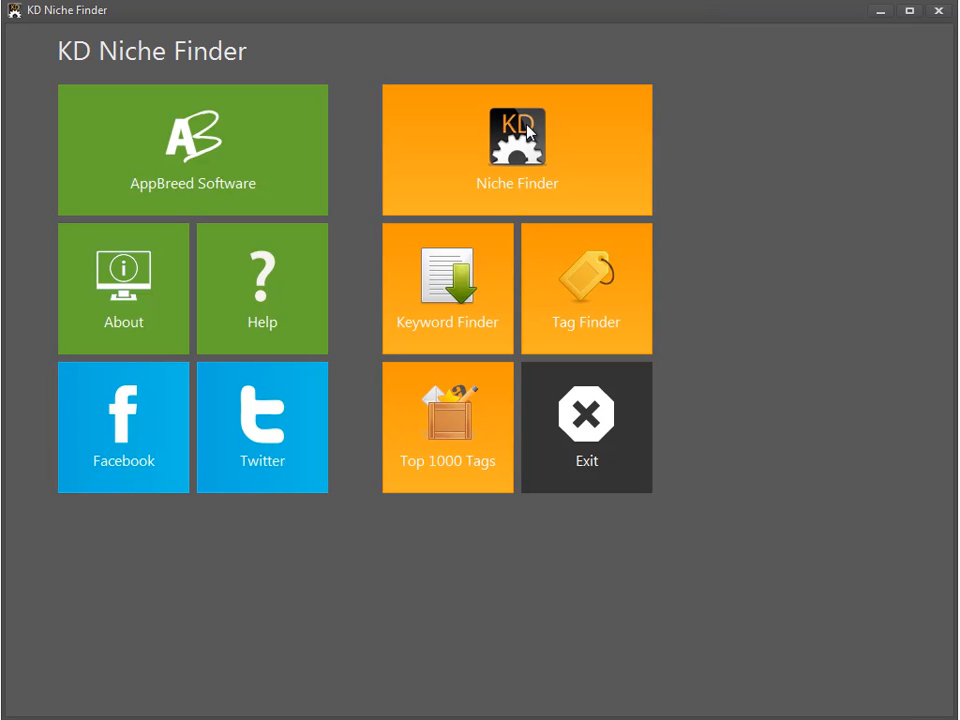
{"action": "left_click", "coordinate": [447, 328]}
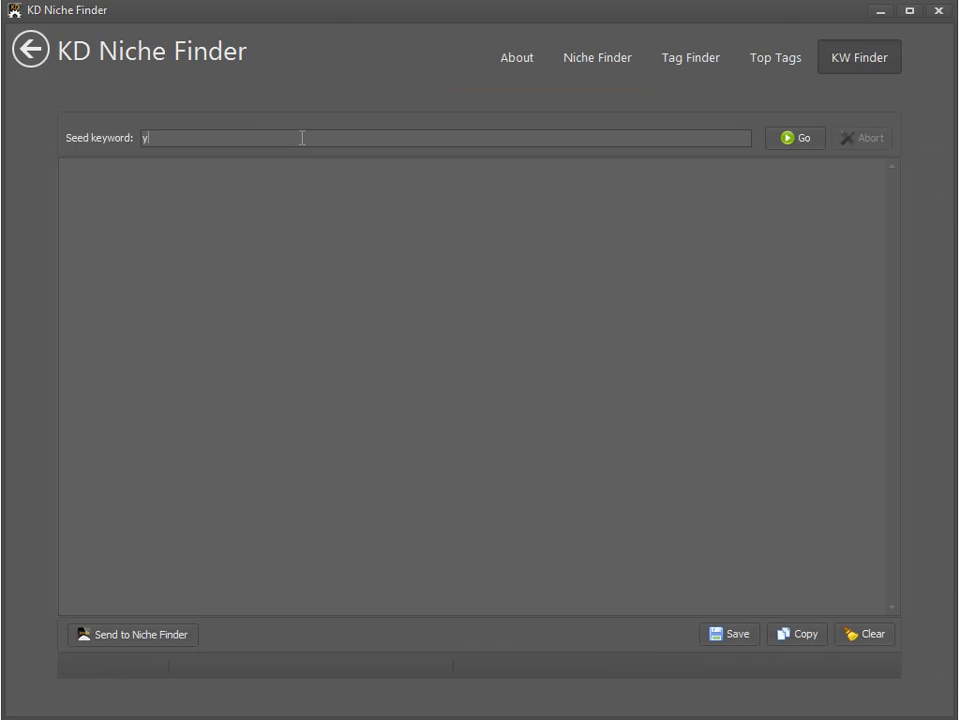
{"action": "left_click", "coordinate": [797, 140]}
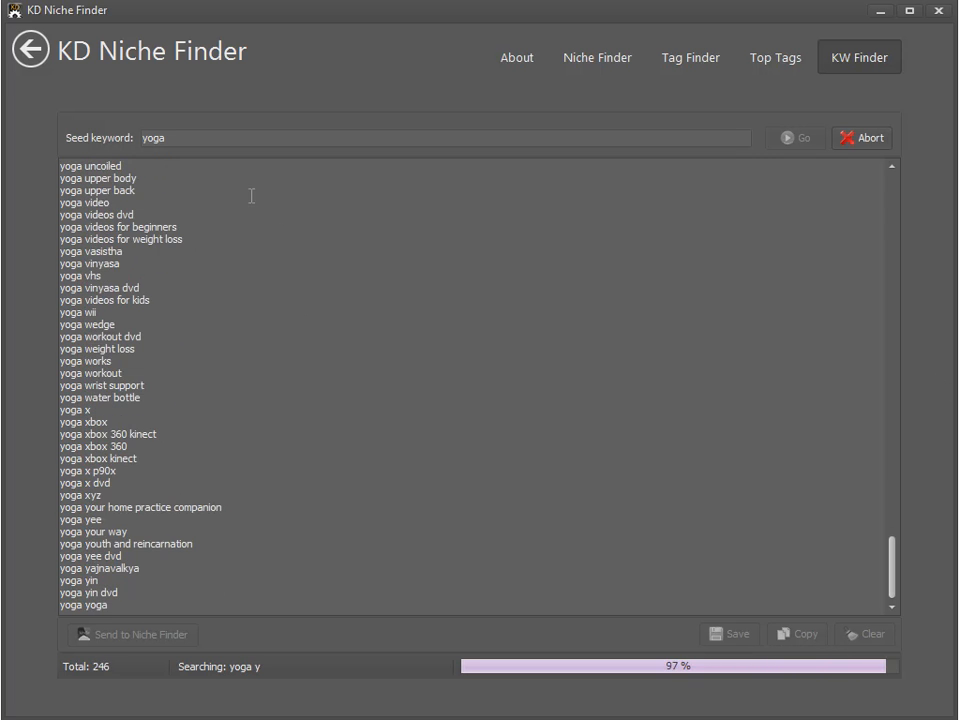
Look through the generated yoga keyword suggestions and return to the start of the list
{"action": "left_click_drag", "start_coordinate": [893, 585], "coordinate": [889, 208]}
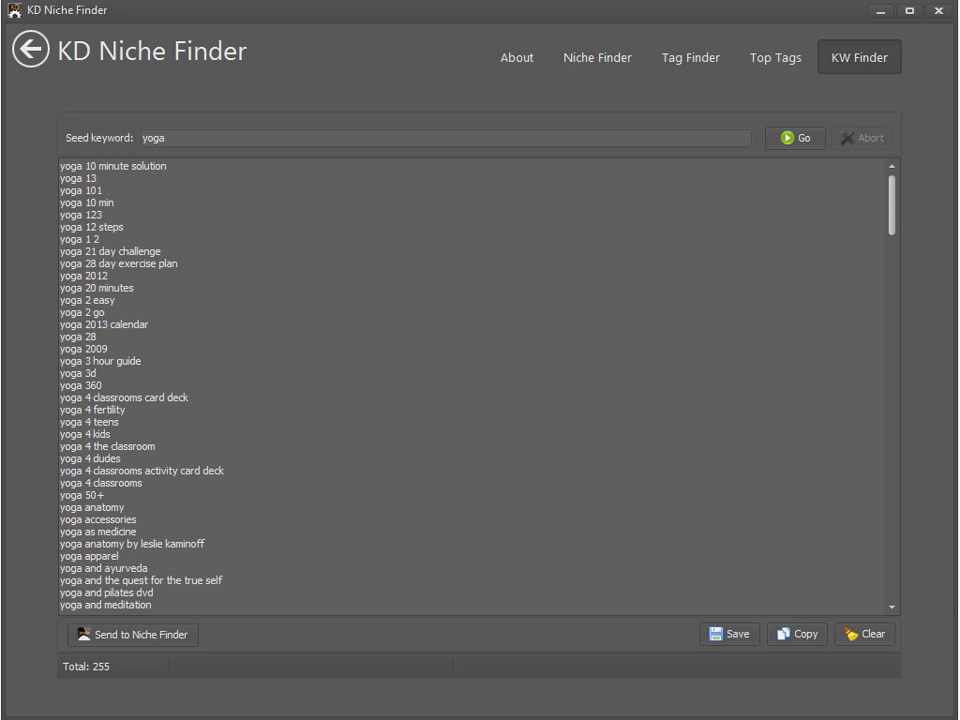
{"action": "scroll", "coordinate": [242, 516], "scroll_direction": "down", "scroll_amount": 3}
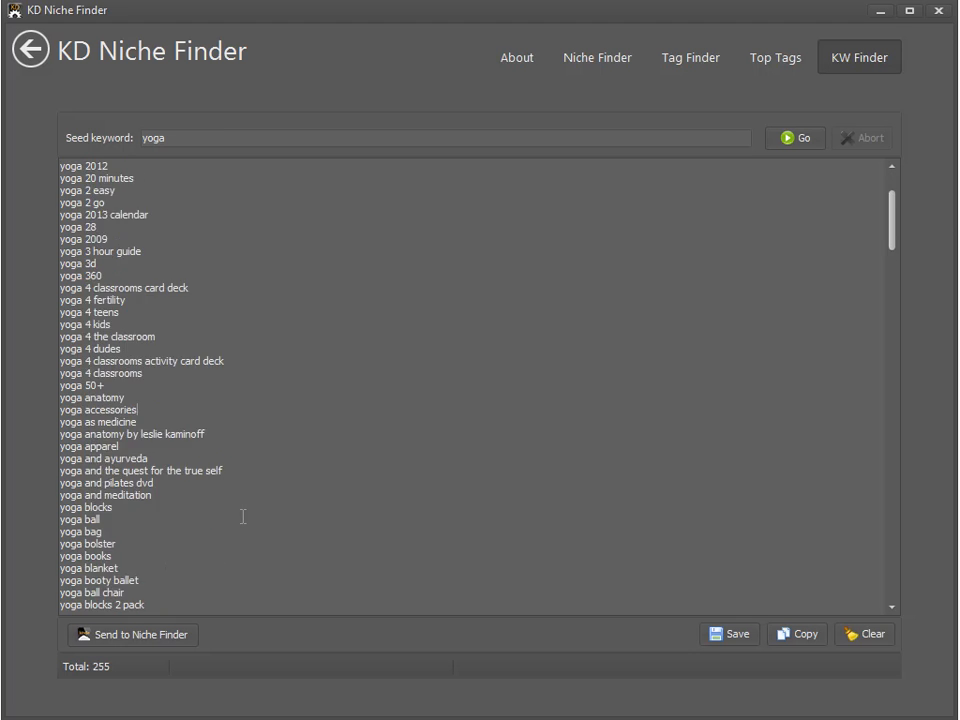
{"action": "scroll", "coordinate": [242, 516], "scroll_direction": "down", "scroll_amount": 11}
{"action": "scroll", "coordinate": [242, 516], "scroll_direction": "up", "scroll_amount": 14}
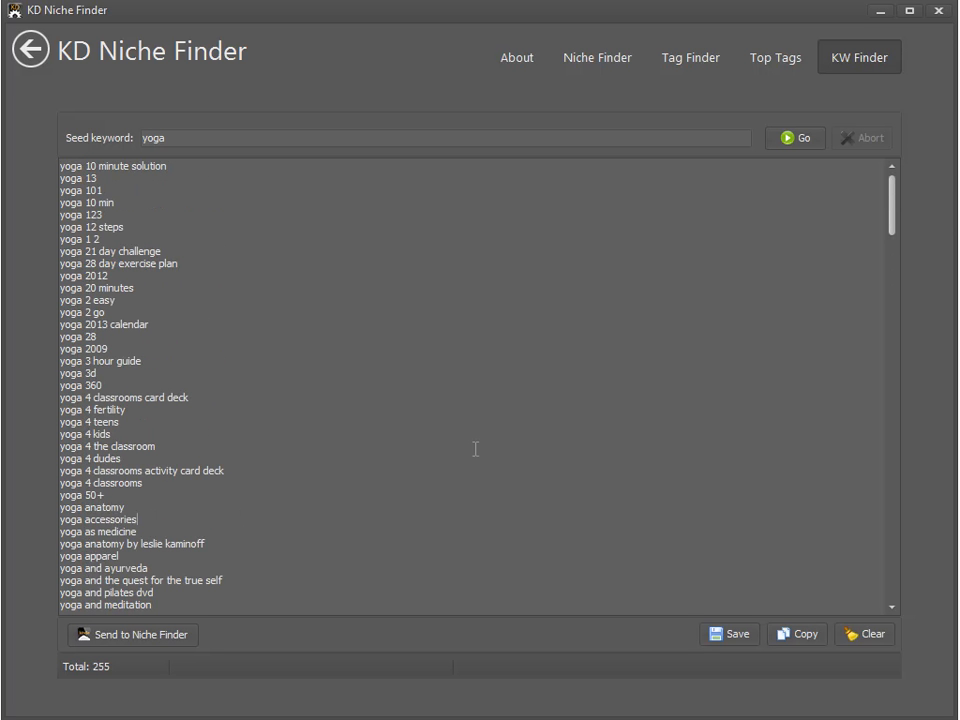
Set the Tag Finder to the books category Health, Fitness and Dieting with the sub-category Exercise and Fitness
{"action": "left_click", "coordinate": [706, 62]}
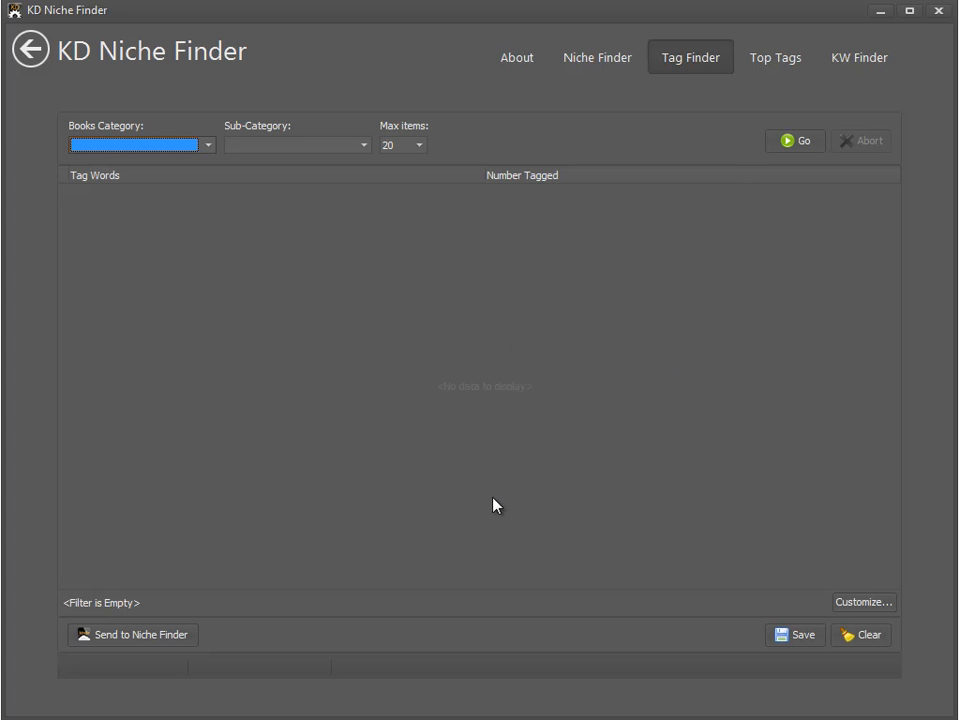
{"action": "left_click", "coordinate": [208, 145]}
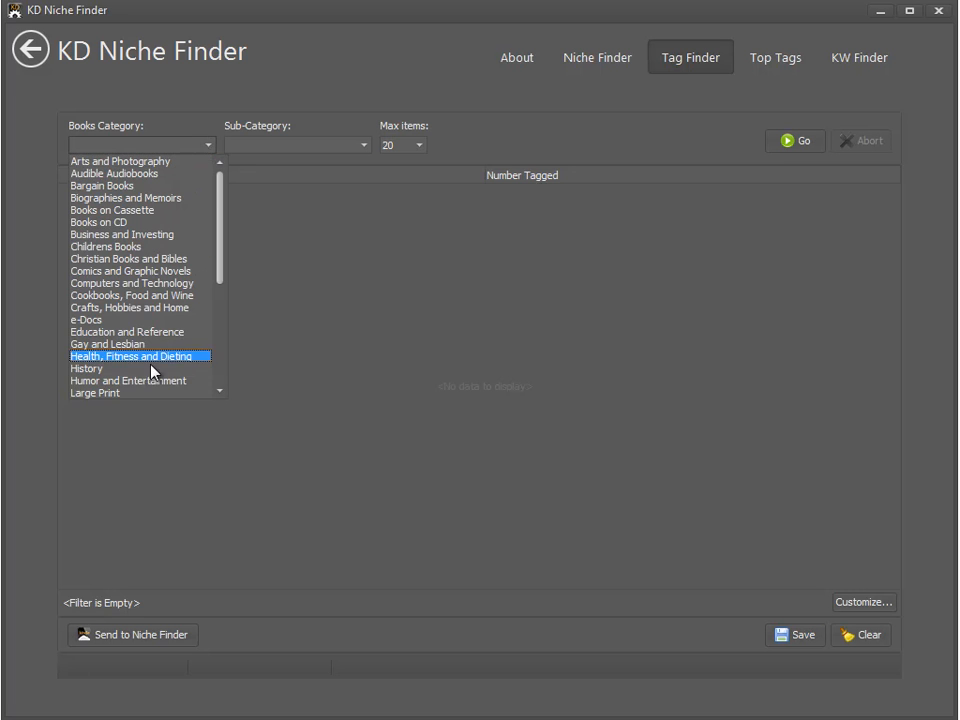
{"action": "left_click", "coordinate": [111, 358]}
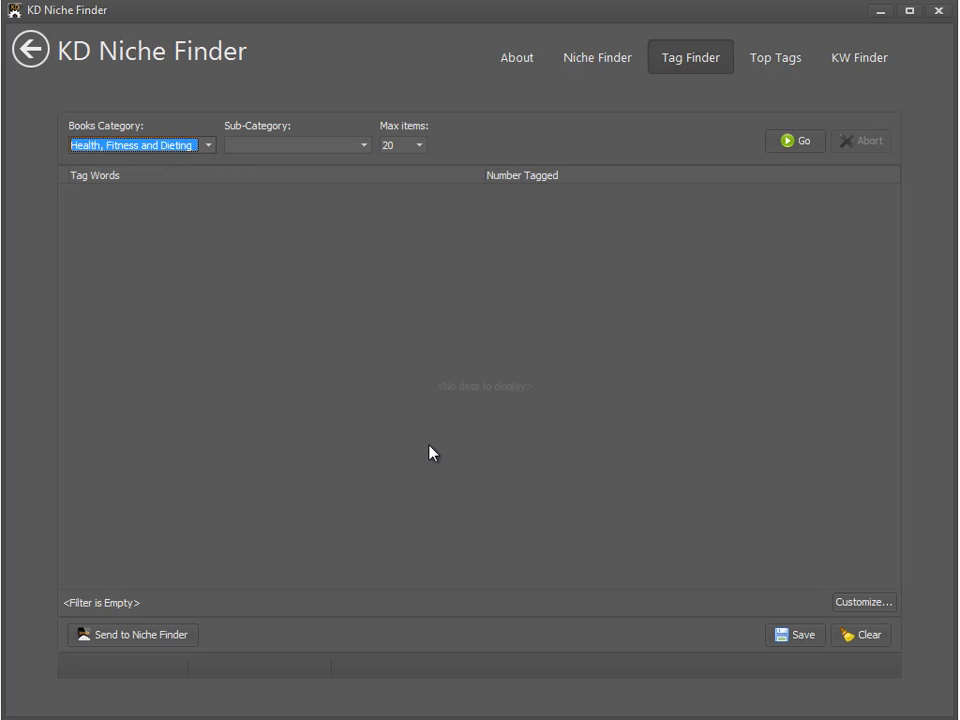
{"action": "left_click", "coordinate": [362, 146]}
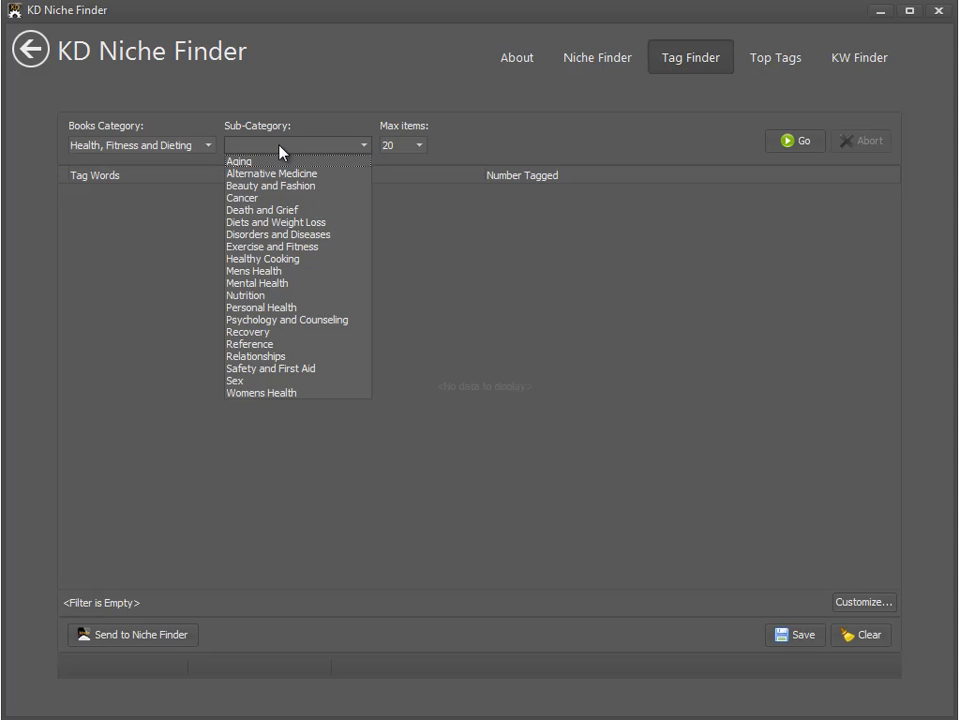
{"action": "left_click", "coordinate": [262, 250]}
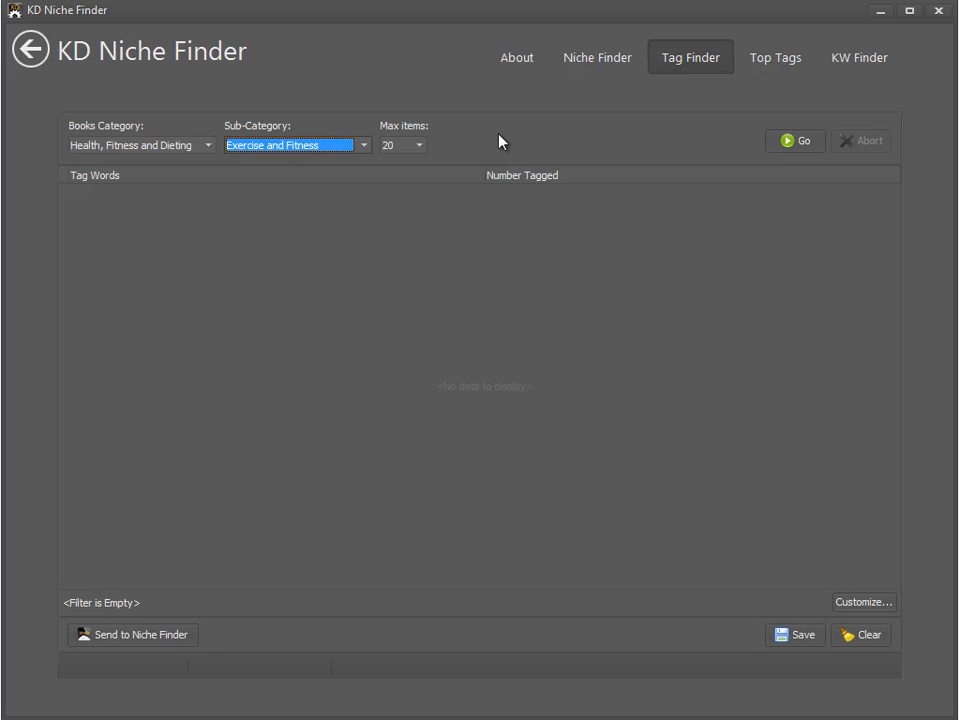
Run the tag search with a maximum of 20 items and sort the tags by number tagged, highest first
{"action": "left_click", "coordinate": [421, 153]}
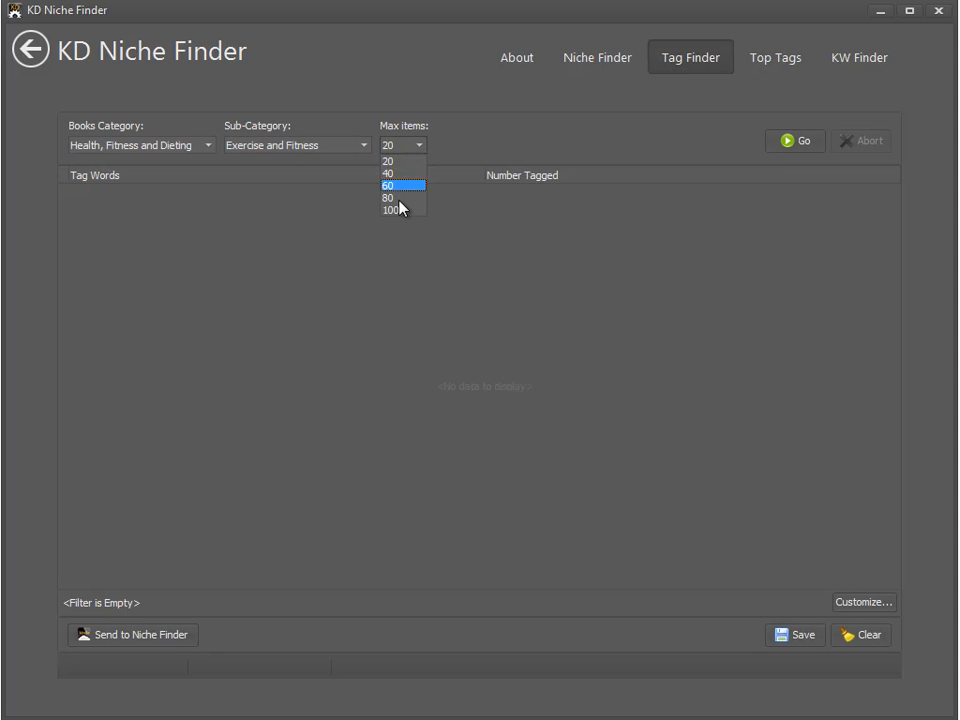
{"action": "left_click", "coordinate": [392, 161]}
{"action": "left_click", "coordinate": [795, 141]}
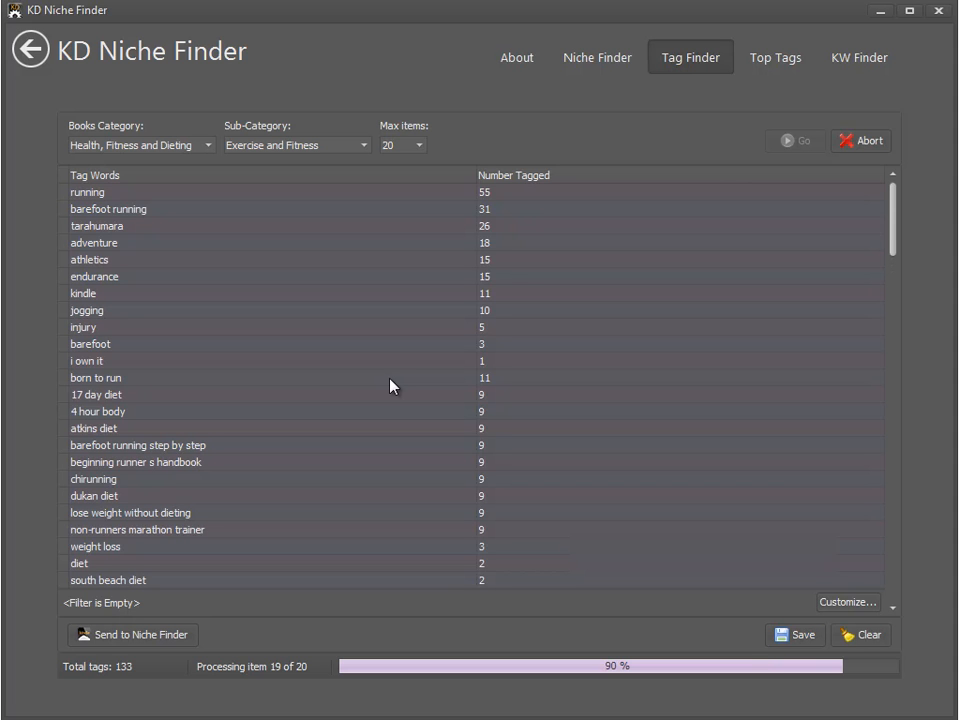
{"action": "left_click", "coordinate": [568, 177]}
{"action": "left_click", "coordinate": [568, 177]}
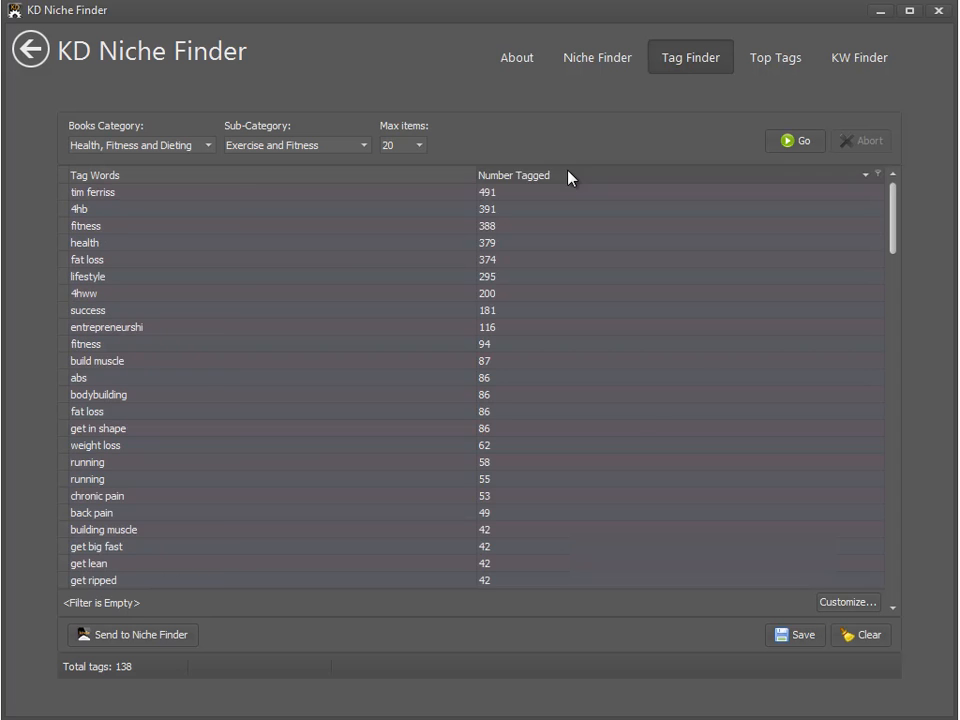
Check the top fitness tags, switch to KDPublishingPro and replace the last book keyword, "fat loss", with "fitness"
{"action": "left_click", "coordinate": [117, 194]}
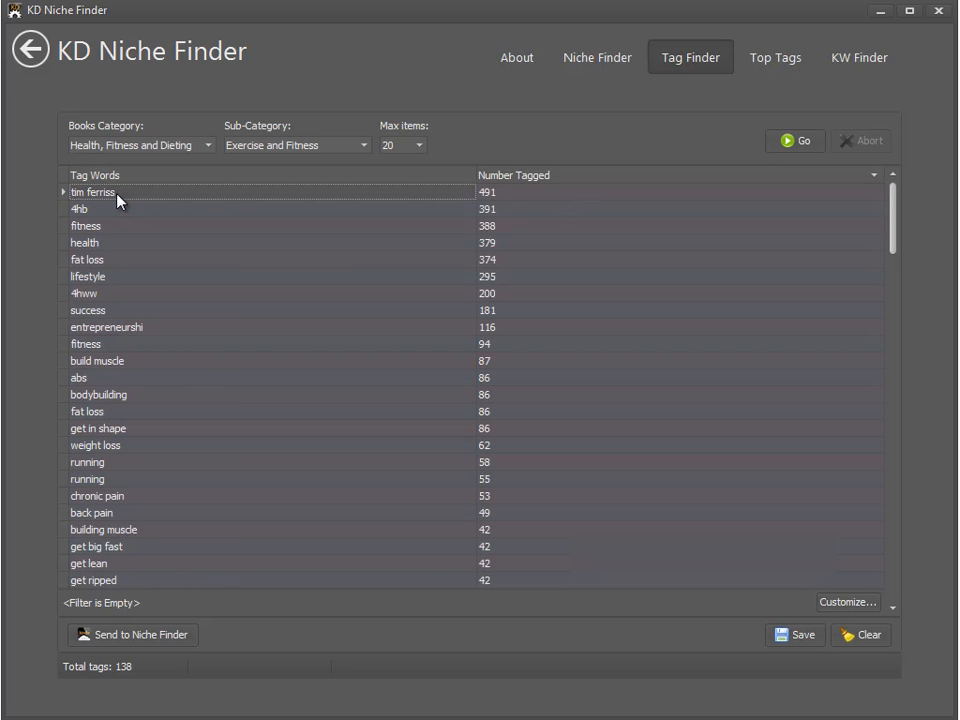
{"action": "left_click", "coordinate": [111, 228]}
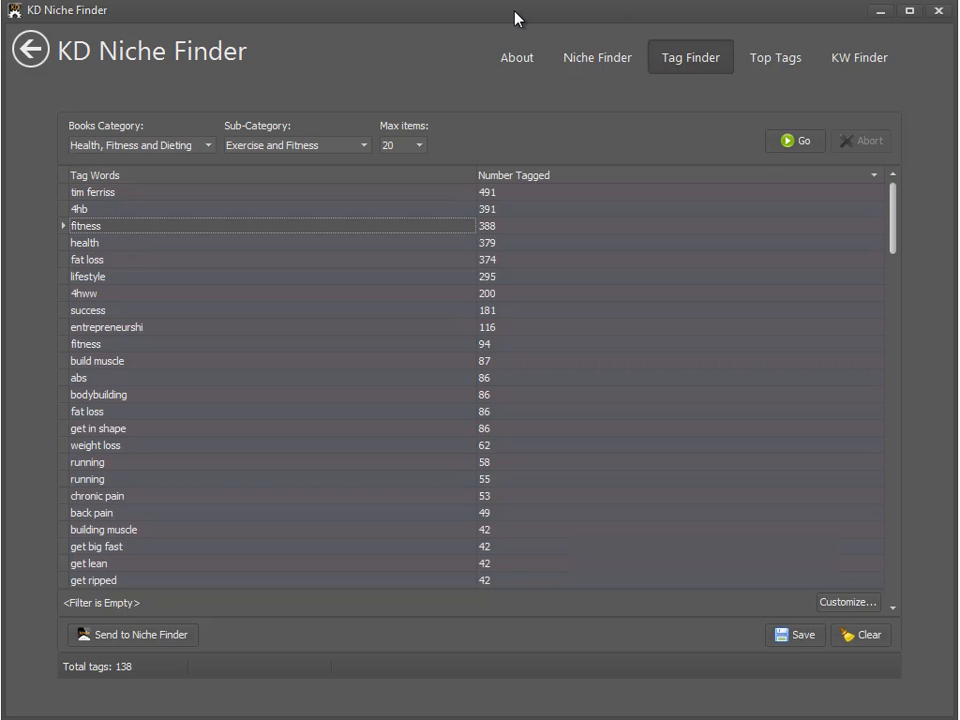
{"action": "left_click_drag", "start_coordinate": [515, 11], "coordinate": [959, 0]}
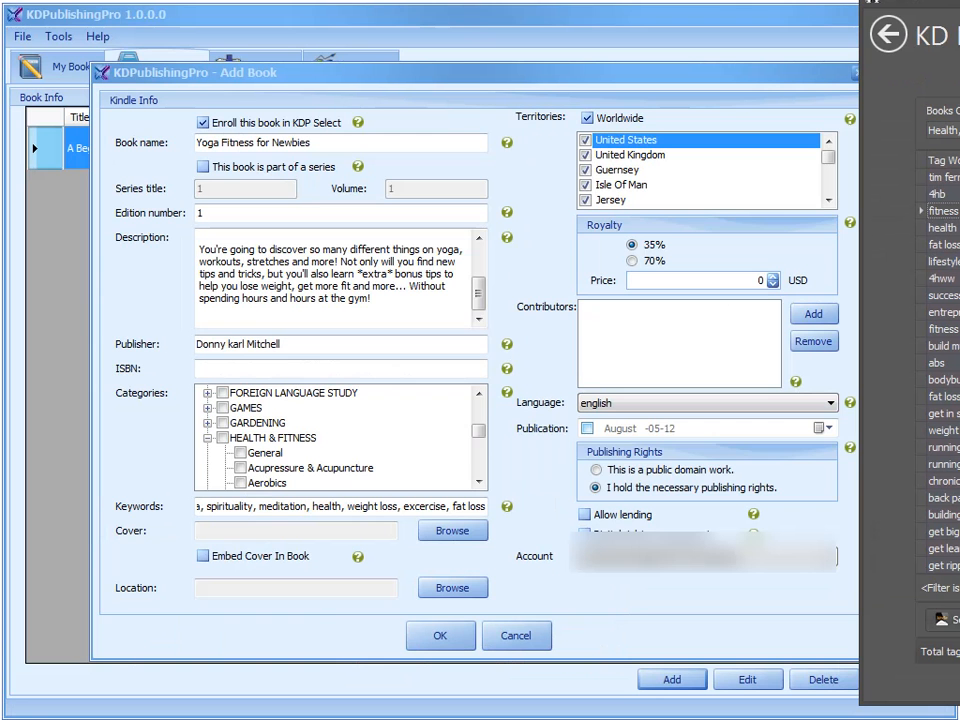
{"action": "left_click", "coordinate": [298, 506]}
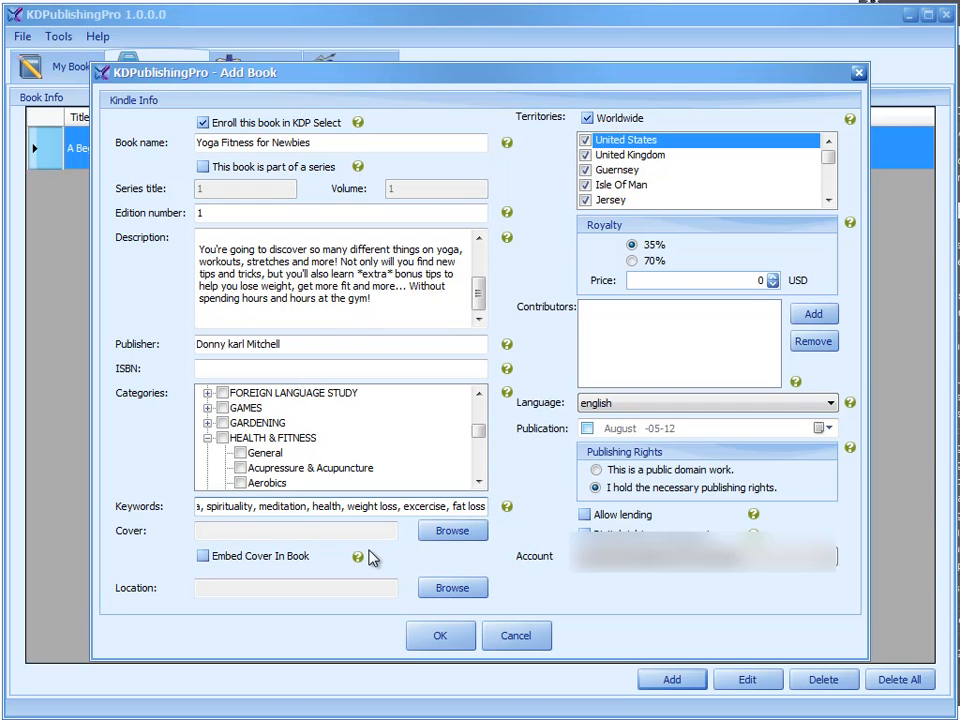
{"action": "key", "text": "BackSpace"}
{"action": "key", "text": "BackSpace"}
{"action": "key", "text": "BackSpace"}
{"action": "key", "text": "BackSpace"}
{"action": "key", "text": "BackSpace"}
{"action": "key", "text": "BackSpace"}
{"action": "key", "text": "BackSpace"}
{"action": "key", "text": "BackSpace"}
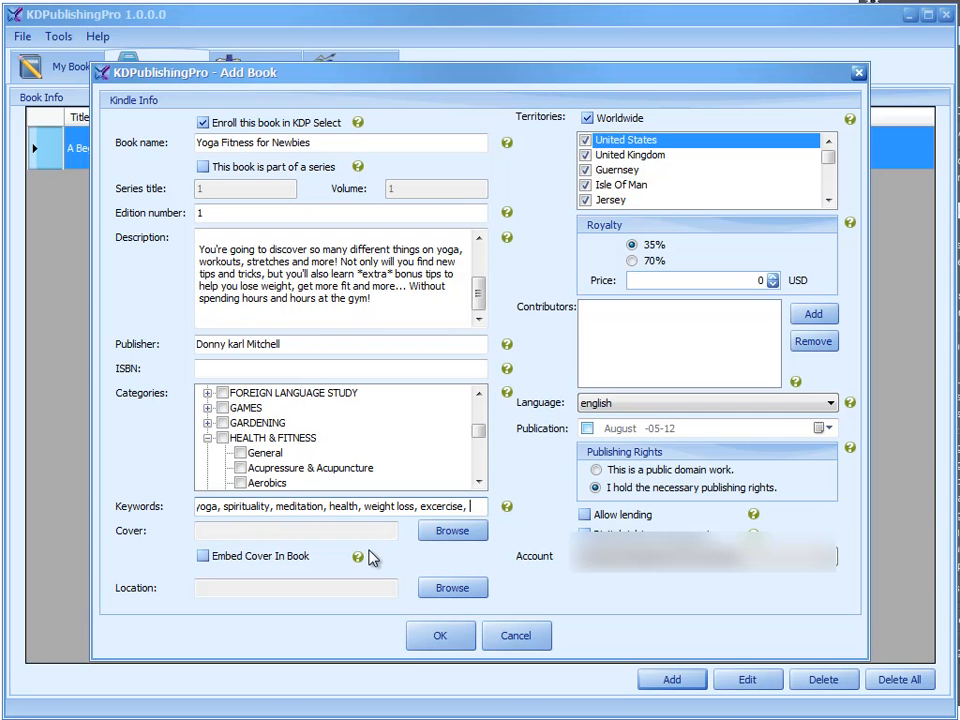
{"action": "type", "text": "fitness"}
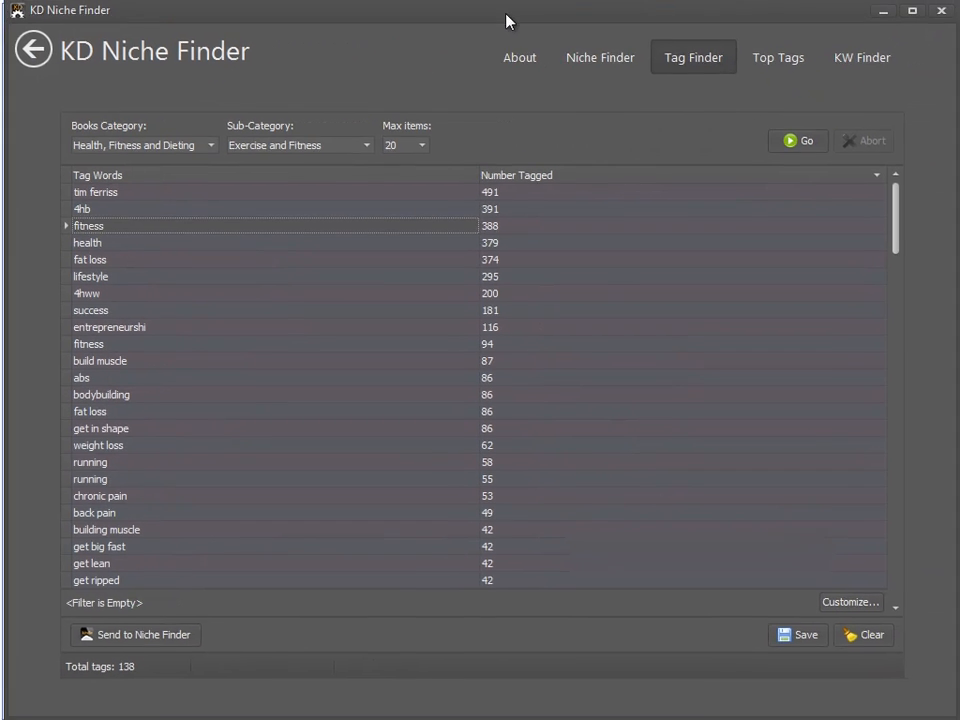
Check the "fat loss" and "health" tags, and replace the book keyword "excercise" with "fat loss" in KDPublishingPro
{"action": "left_click", "coordinate": [96, 260]}
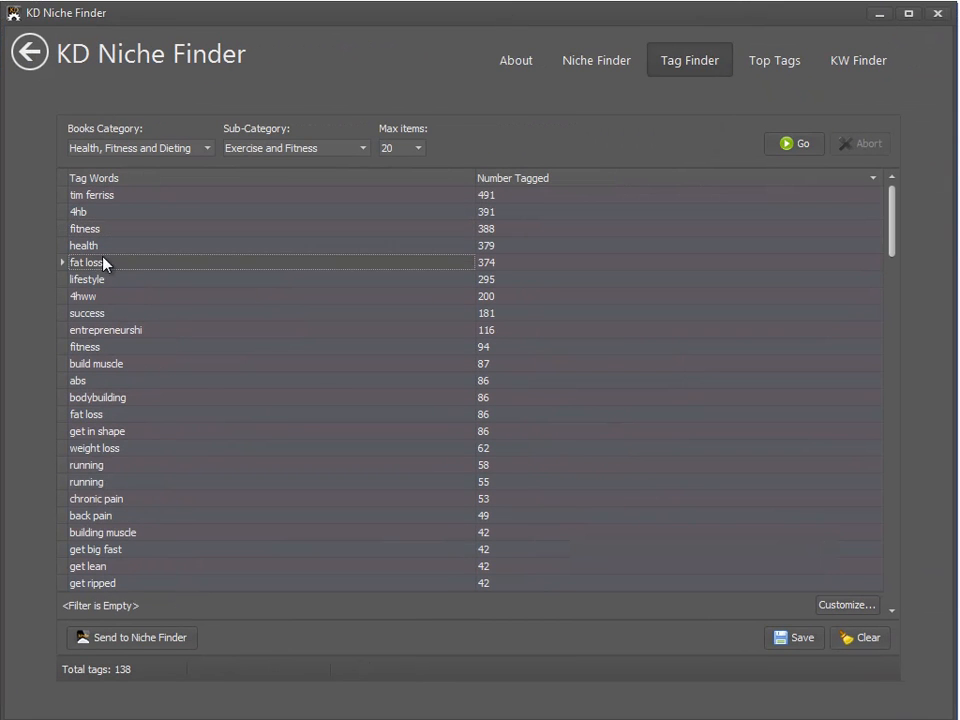
{"action": "left_click", "coordinate": [176, 246]}
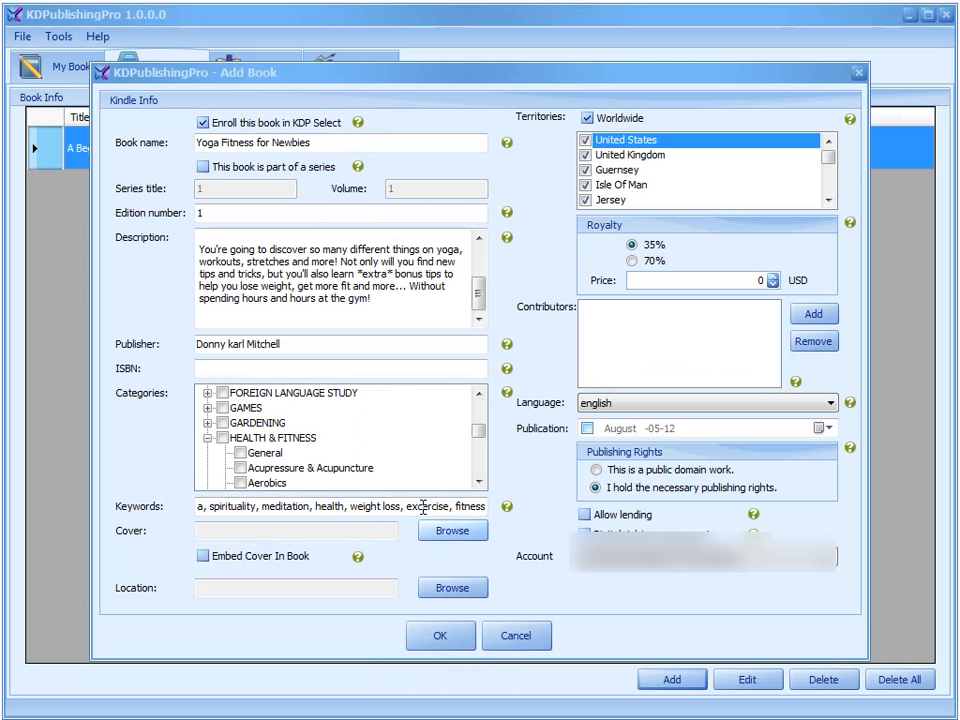
{"action": "double_click", "coordinate": [423, 507]}
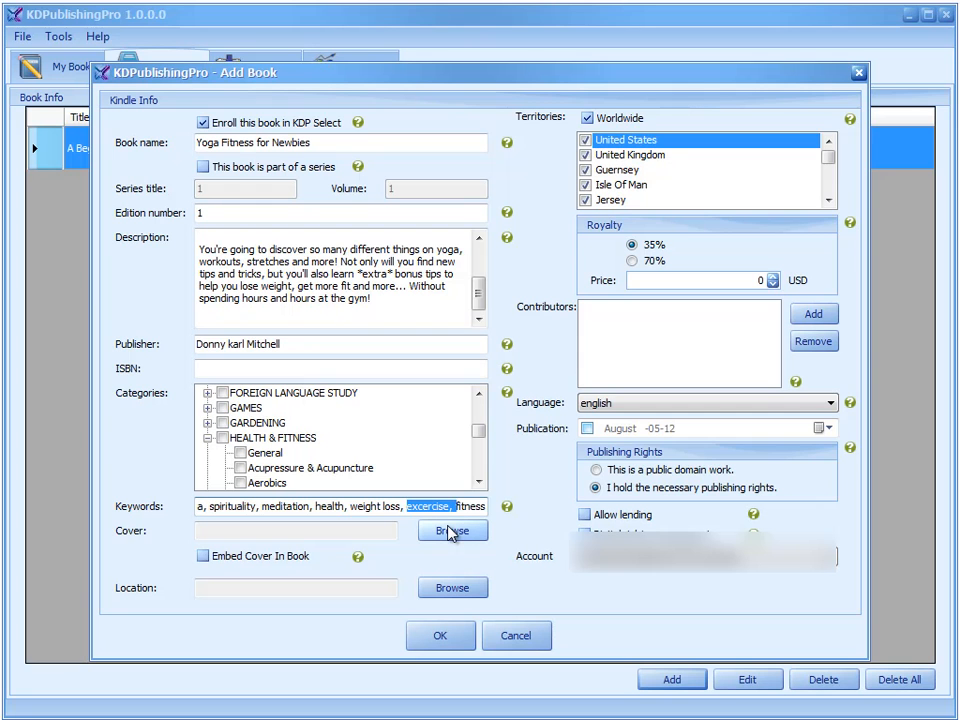
{"action": "key", "text": "BackSpace"}
{"action": "type", "text": "fat loss,"}
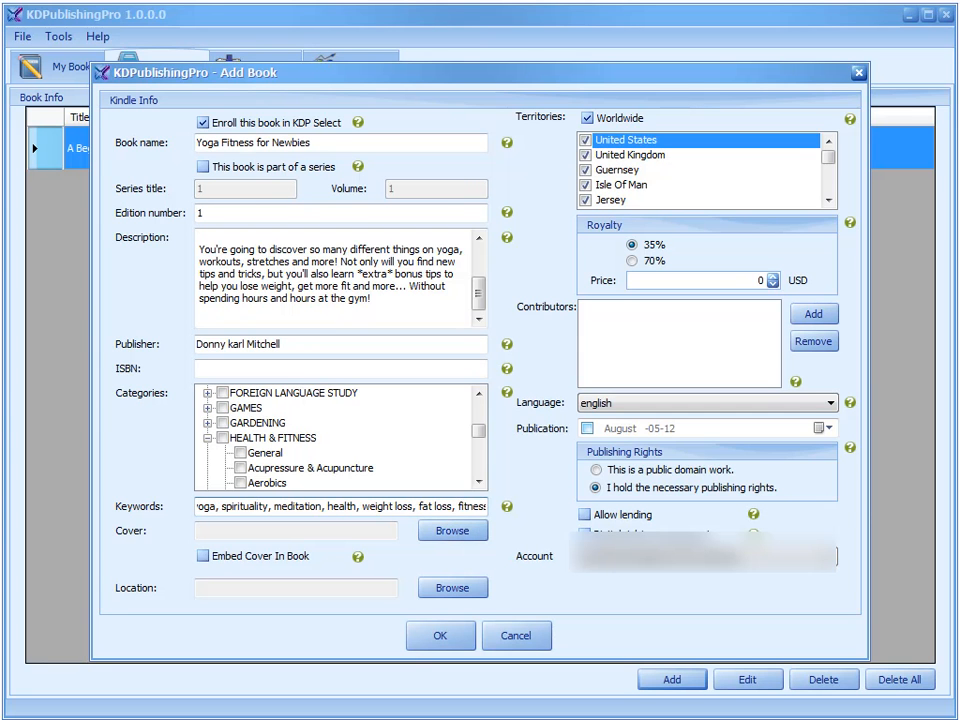
Switch back to KD Niche Finder, skim the tag list and run the Top Tags extraction of Amazon's most used tags
{"action": "left_click_drag", "start_coordinate": [959, 125], "coordinate": [399, 11]}
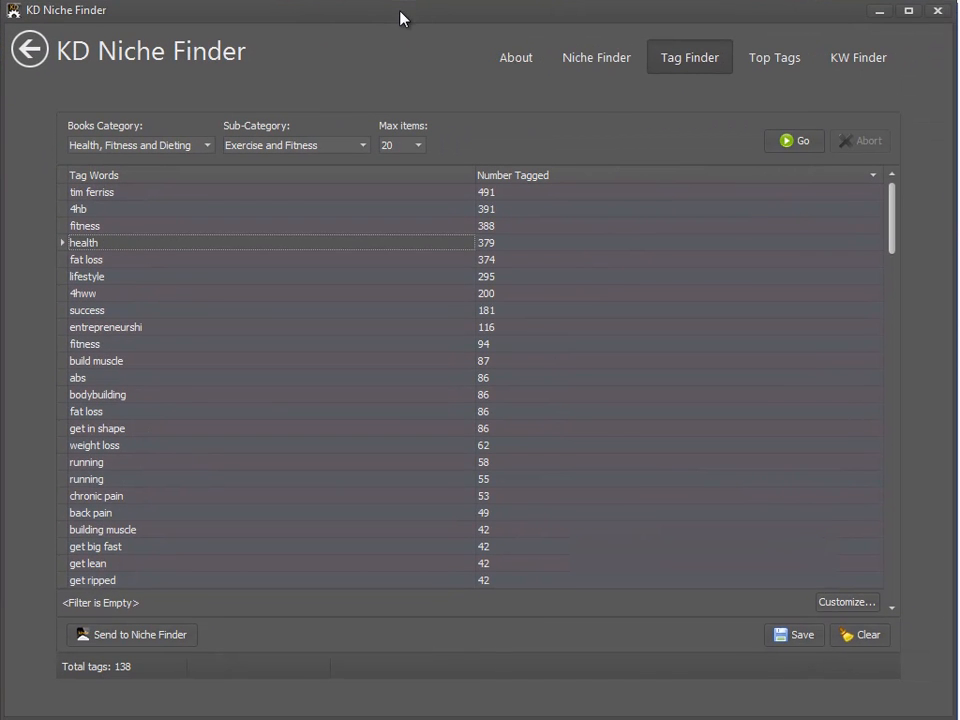
{"action": "left_click", "coordinate": [209, 280]}
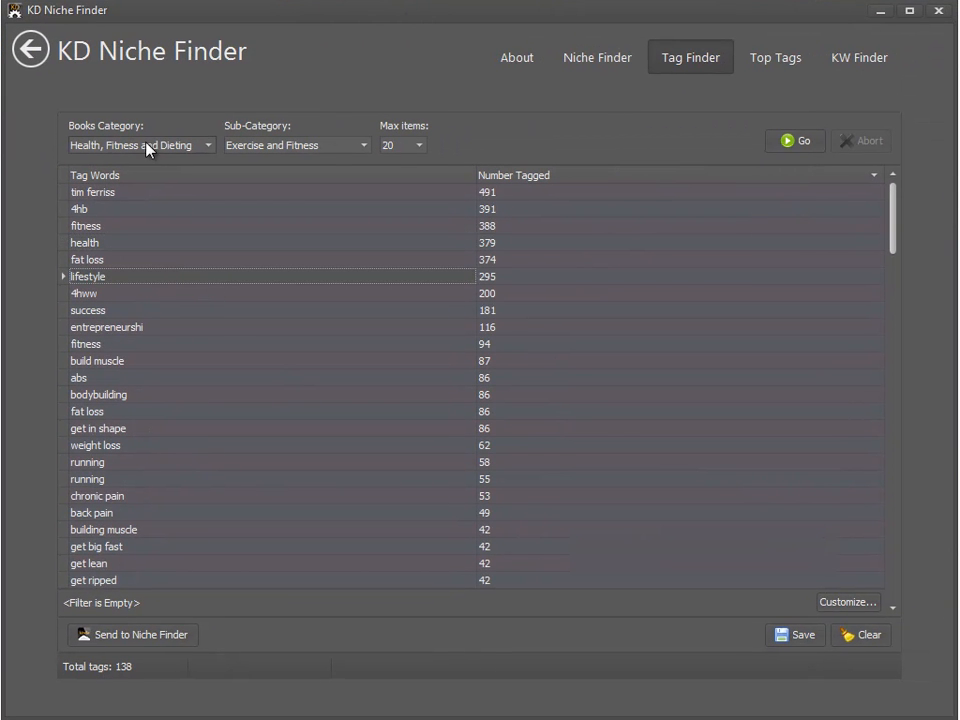
{"action": "scroll", "coordinate": [349, 534], "scroll_direction": "down", "scroll_amount": 5}
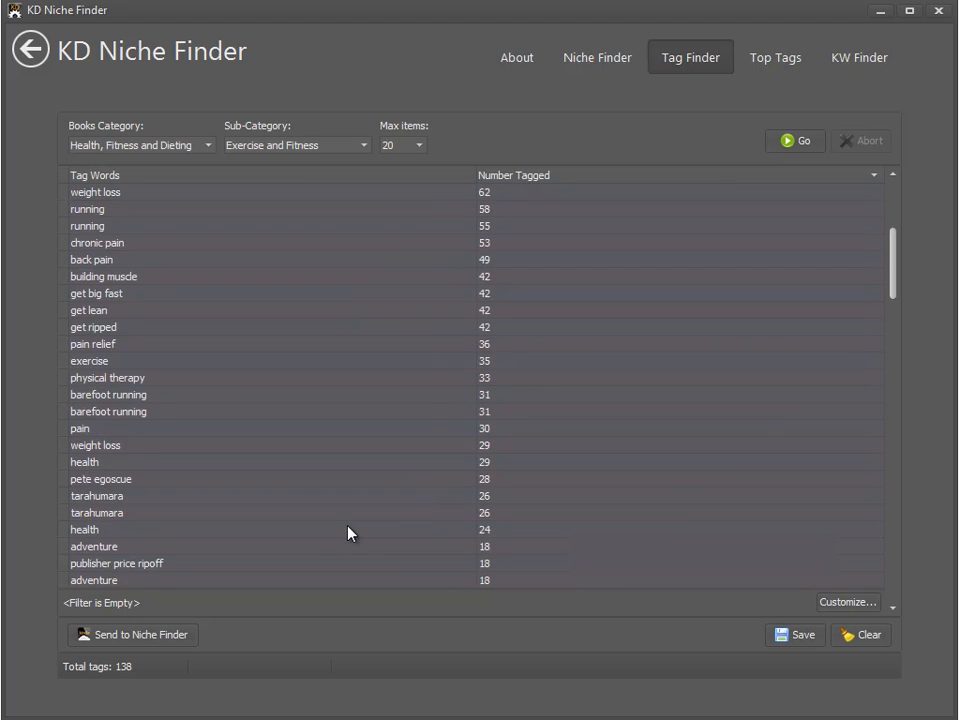
{"action": "scroll", "coordinate": [349, 534], "scroll_direction": "up", "scroll_amount": 5}
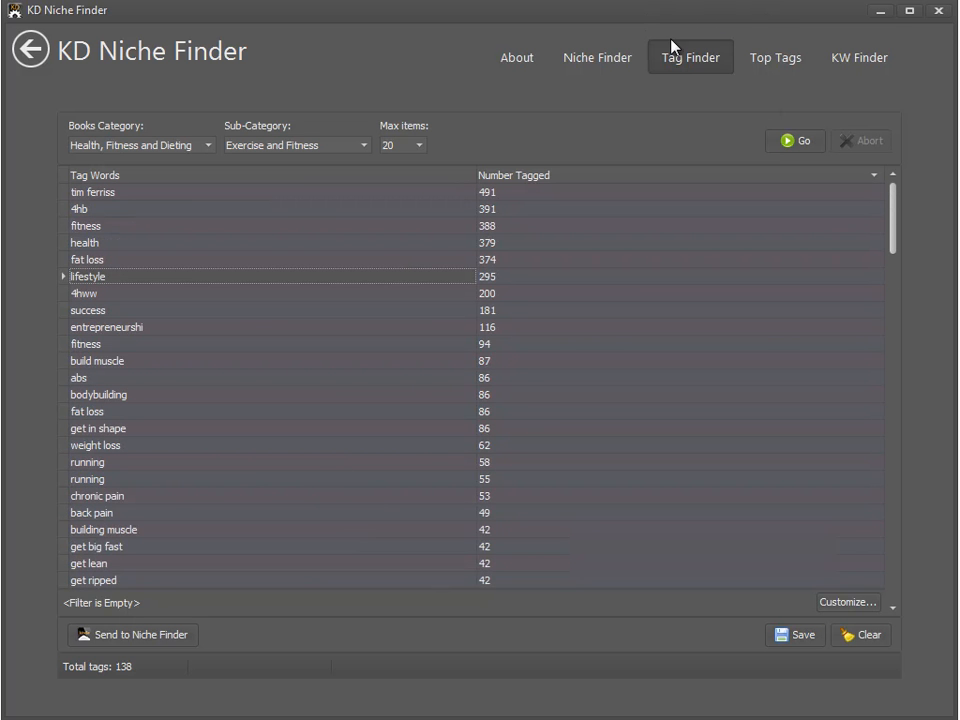
{"action": "left_click", "coordinate": [747, 67]}
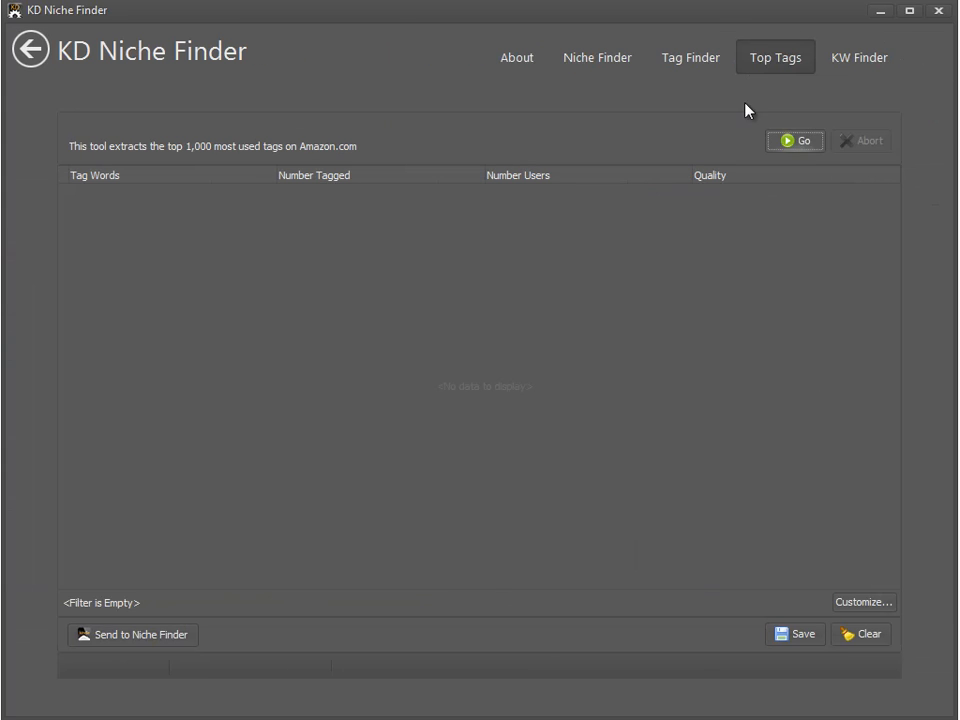
{"action": "left_click", "coordinate": [803, 142]}
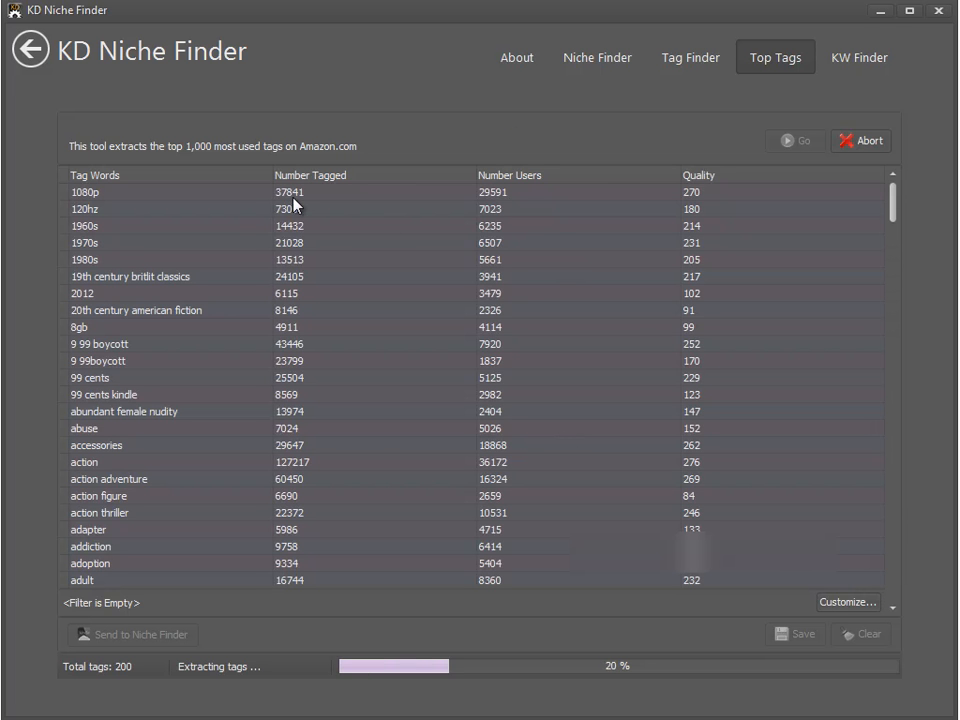
Sort the extracted top tags by quality, highest first
{"action": "left_click", "coordinate": [297, 193]}
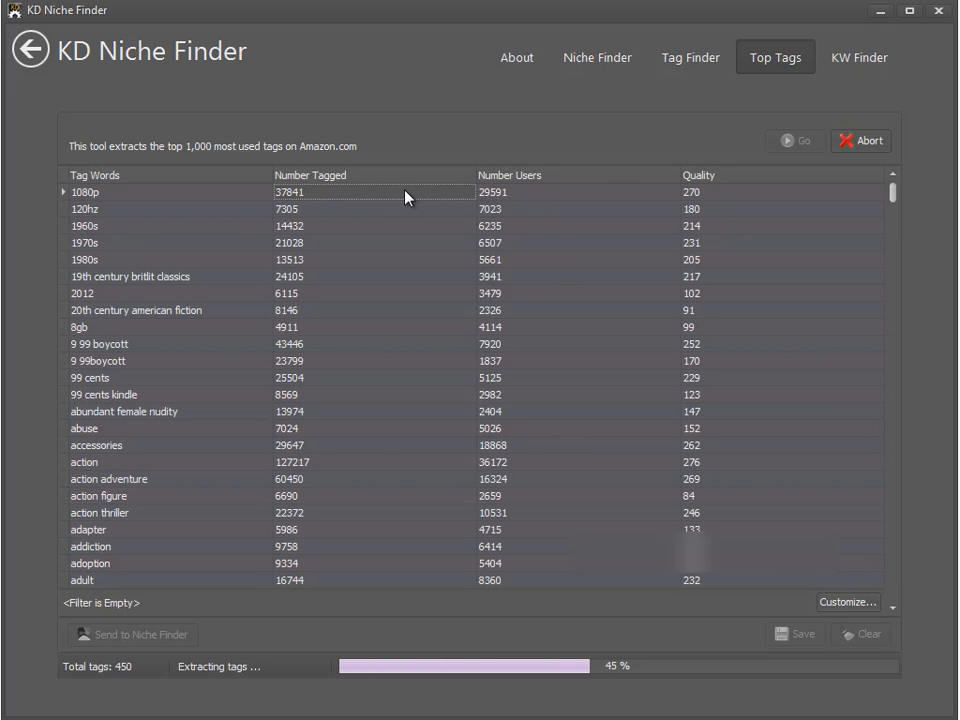
{"action": "left_click", "coordinate": [516, 192]}
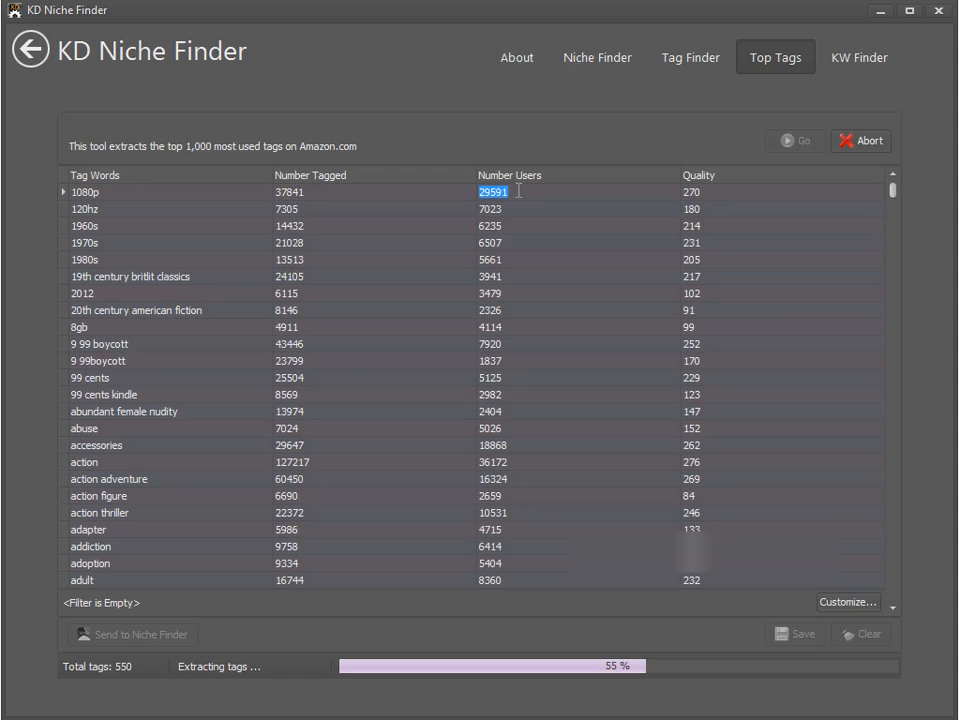
{"action": "left_click", "coordinate": [716, 195]}
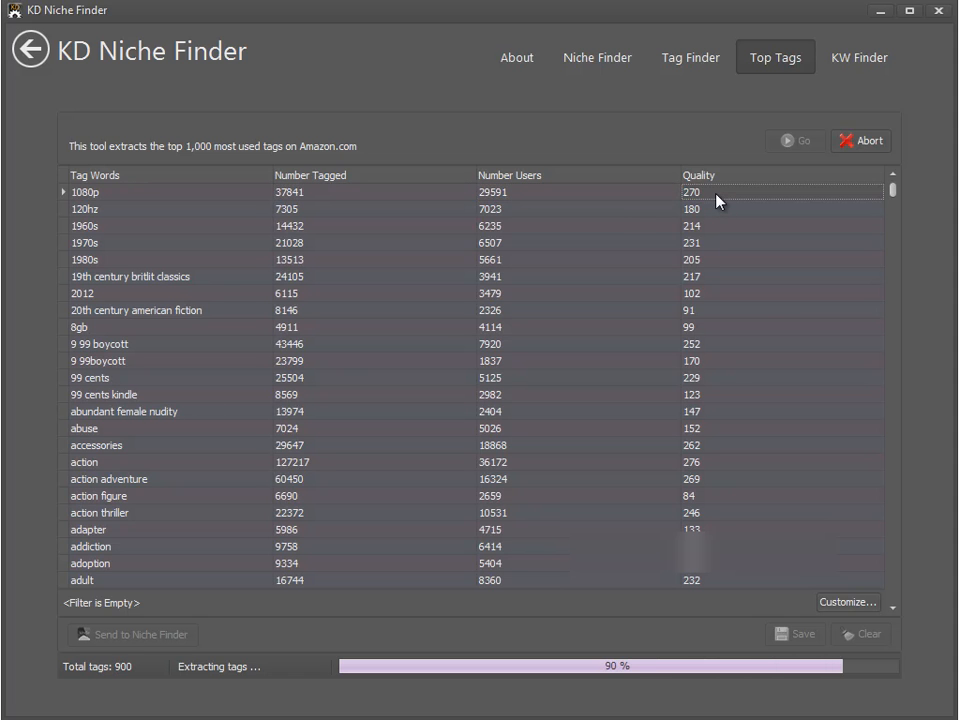
{"action": "left_click", "coordinate": [716, 180]}
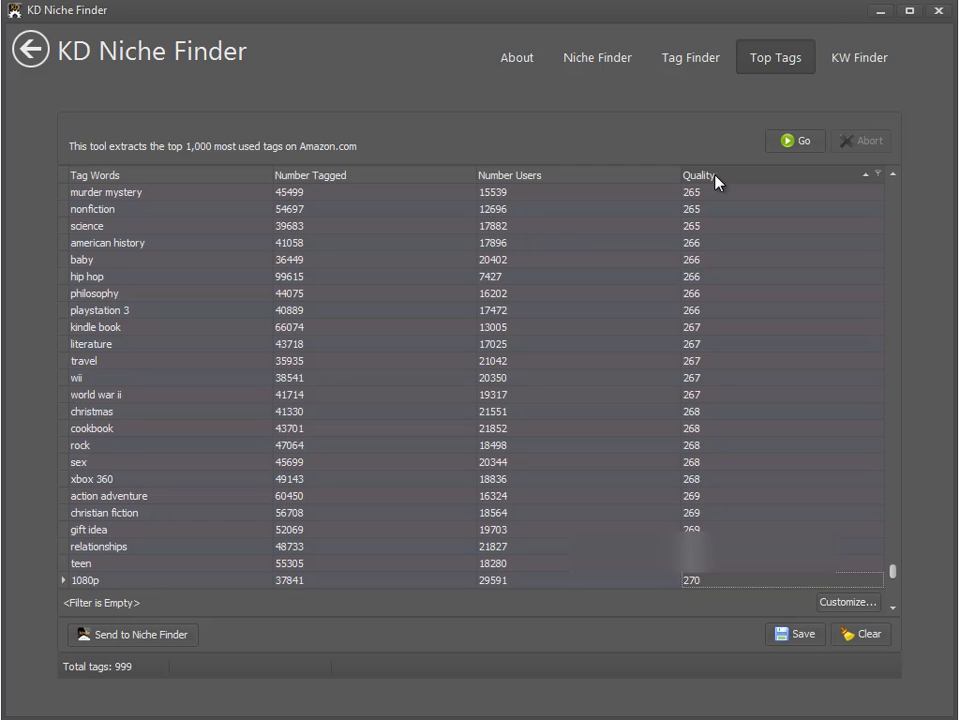
{"action": "left_click", "coordinate": [716, 179]}
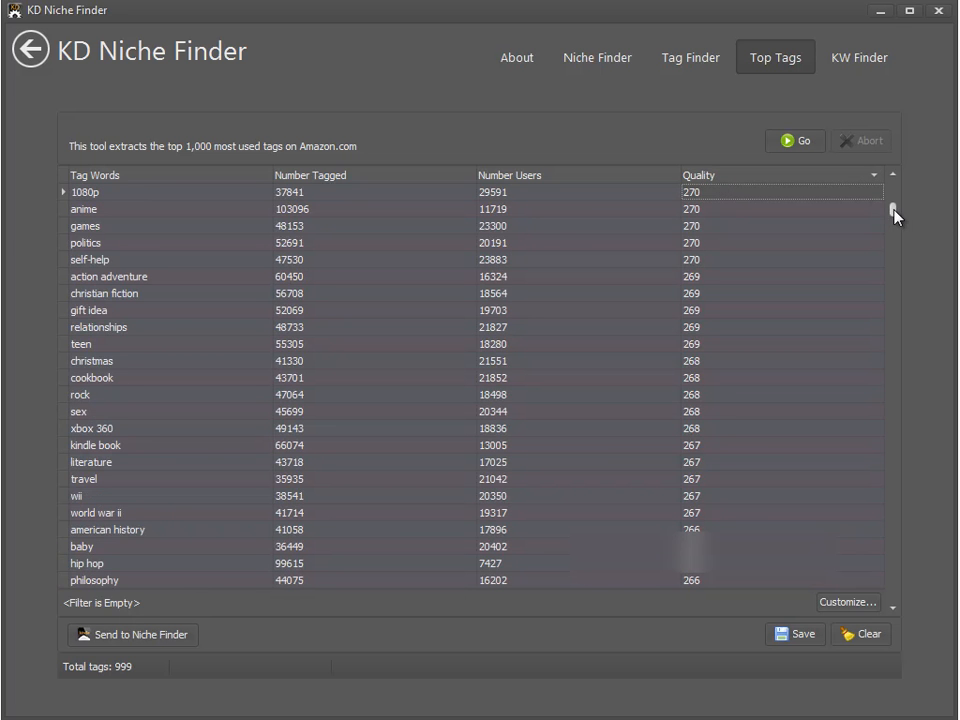
Look through the highest-quality top tags, examining the "thriller" and "spirituality" entries
{"action": "left_click_drag", "start_coordinate": [896, 216], "coordinate": [891, 184]}
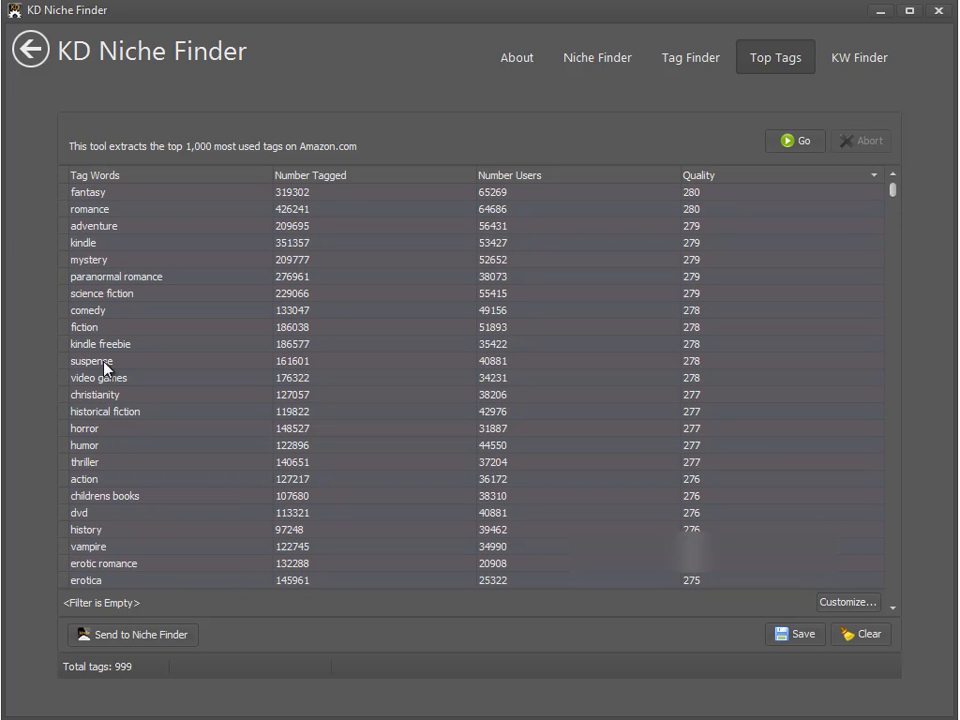
{"action": "left_click", "coordinate": [101, 465]}
{"action": "scroll", "coordinate": [102, 472], "scroll_direction": "down", "scroll_amount": 4}
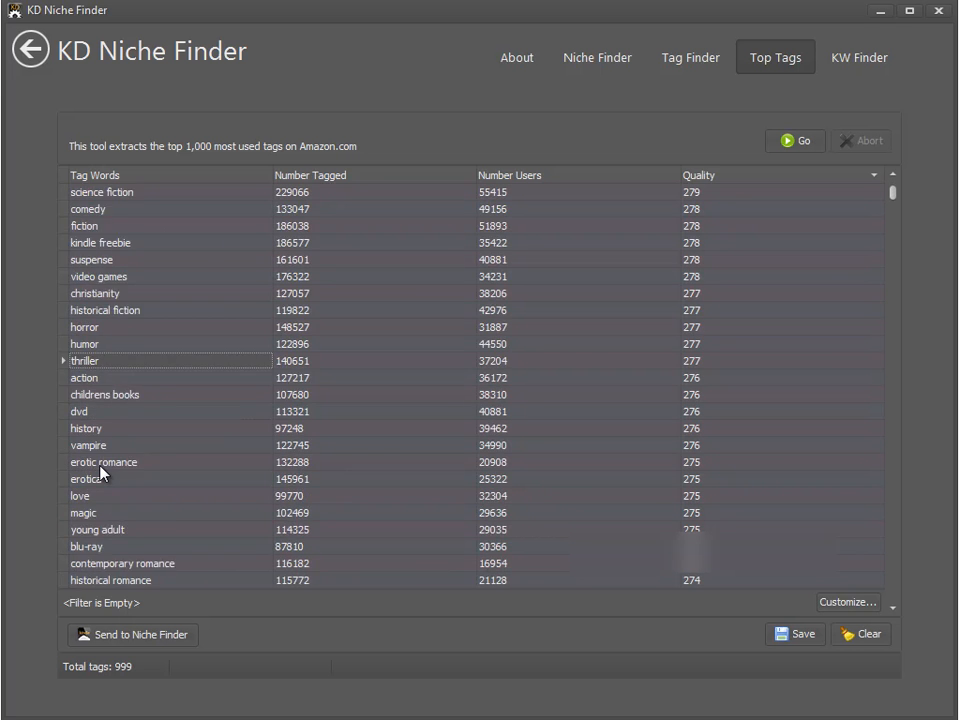
{"action": "scroll", "coordinate": [101, 473], "scroll_direction": "down", "scroll_amount": 4}
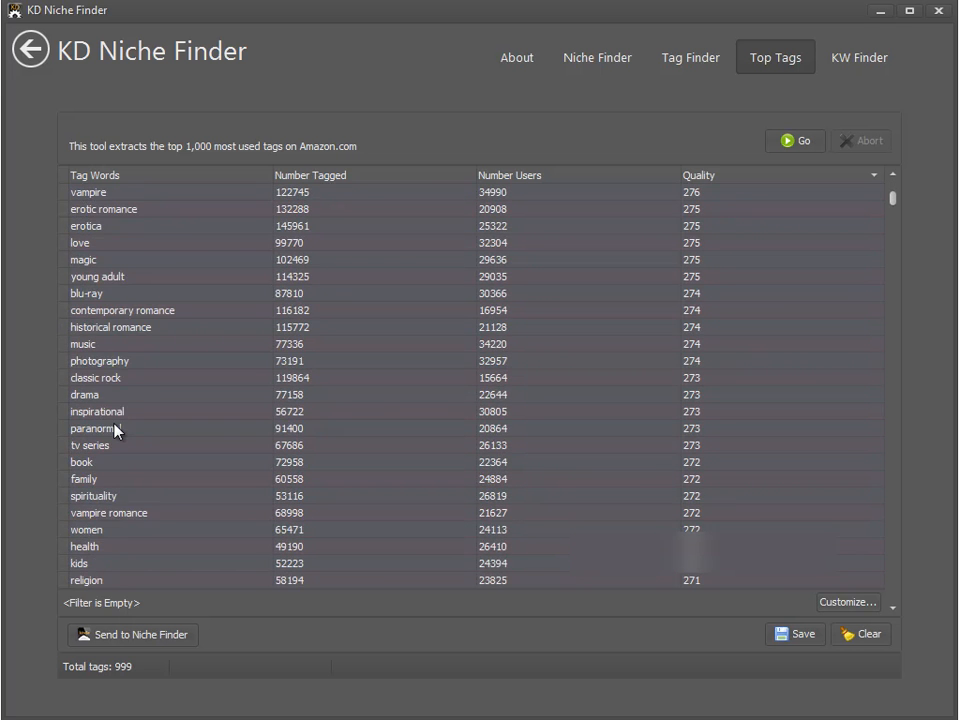
{"action": "left_click", "coordinate": [113, 448]}
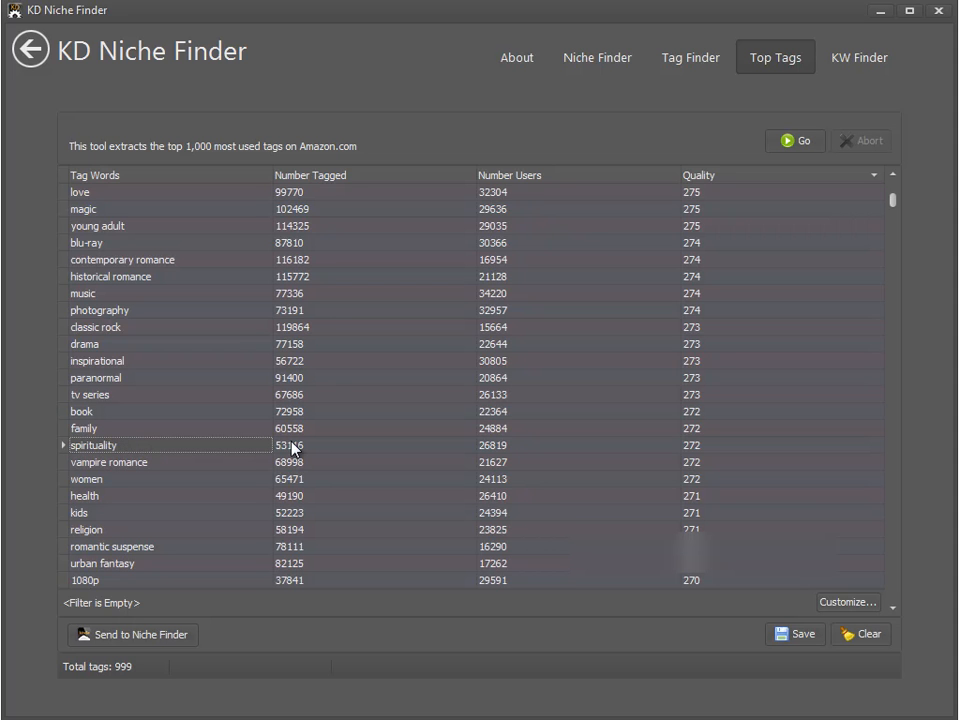
{"action": "left_click", "coordinate": [376, 443]}
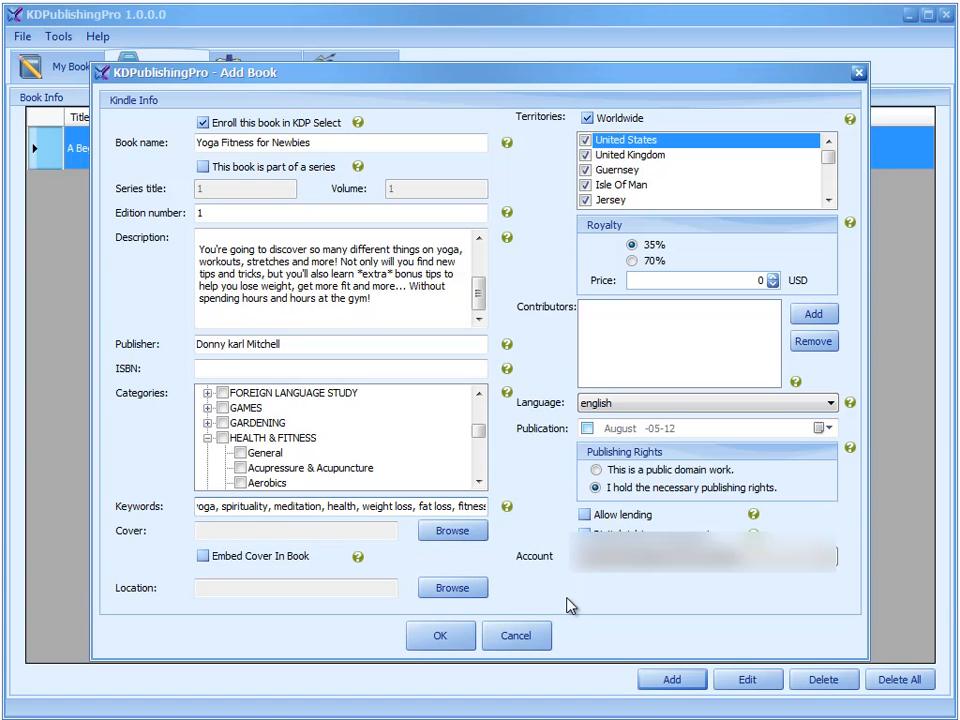
Change KD Niche Finder to the light skin and view its Niche Finder and Keyword Finder pages
{"action": "left_click_drag", "start_coordinate": [751, 81], "coordinate": [750, 70]}
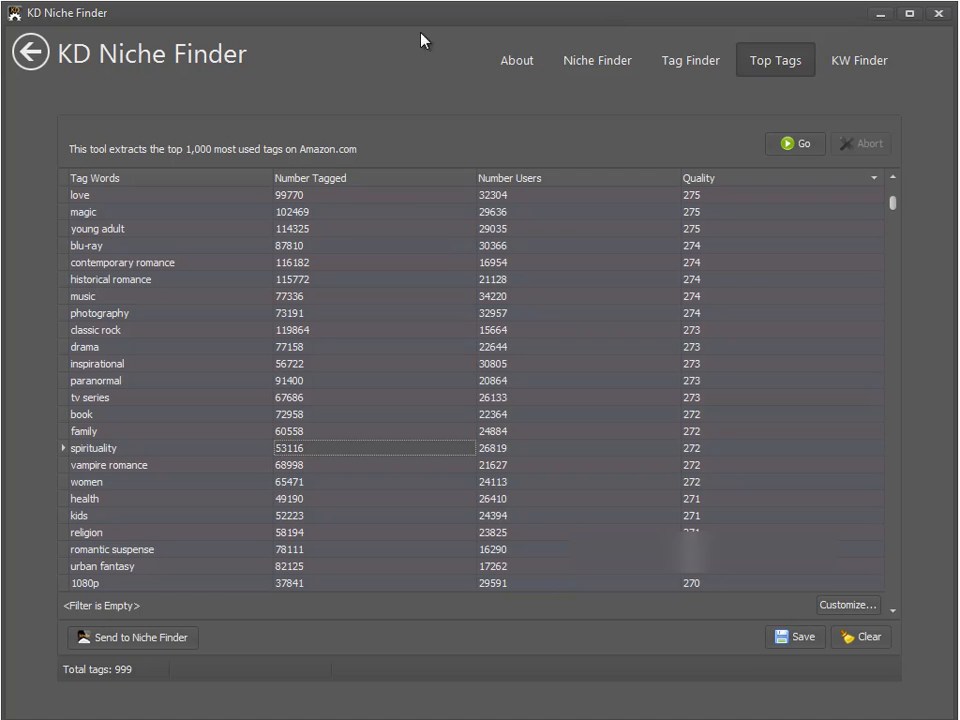
{"action": "right_click", "coordinate": [384, 49]}
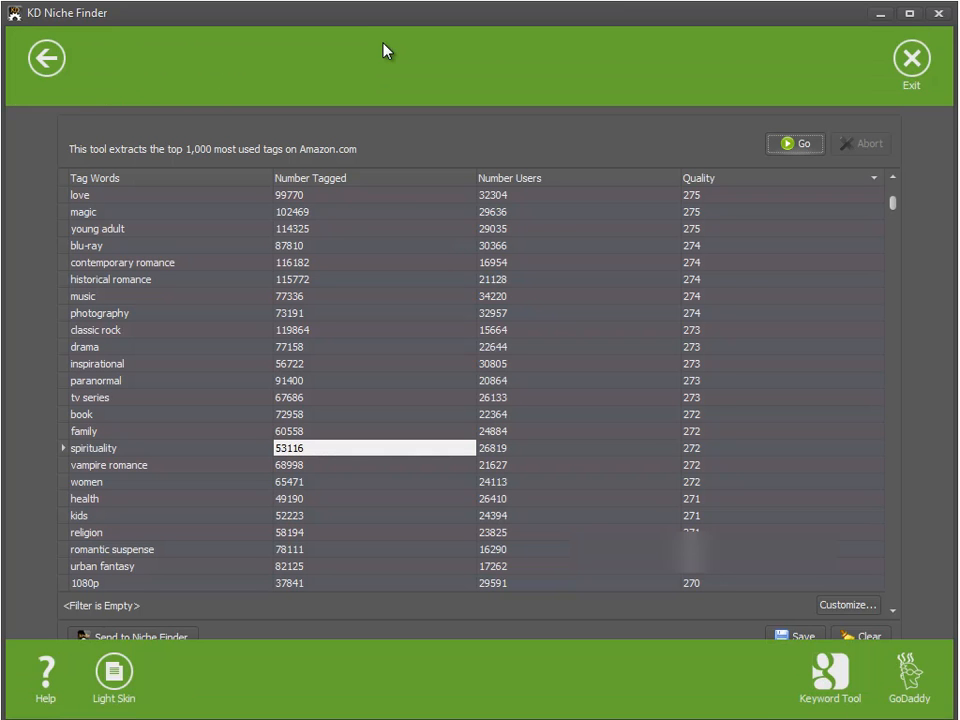
{"action": "right_click", "coordinate": [384, 49]}
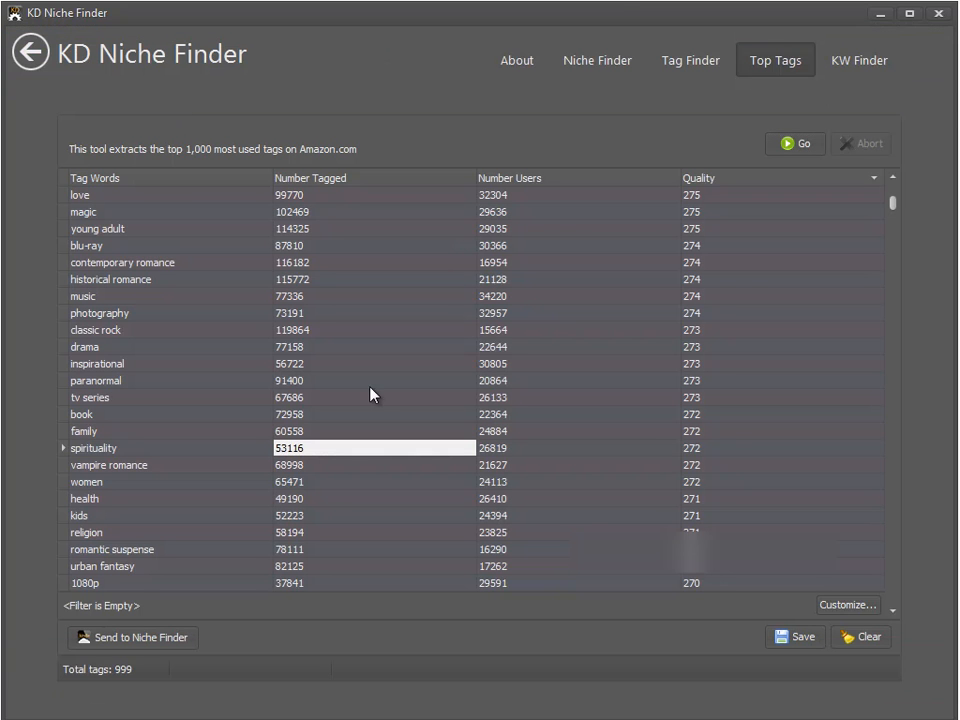
{"action": "right_click", "coordinate": [401, 53]}
{"action": "right_click", "coordinate": [528, 65]}
{"action": "right_click", "coordinate": [432, 712]}
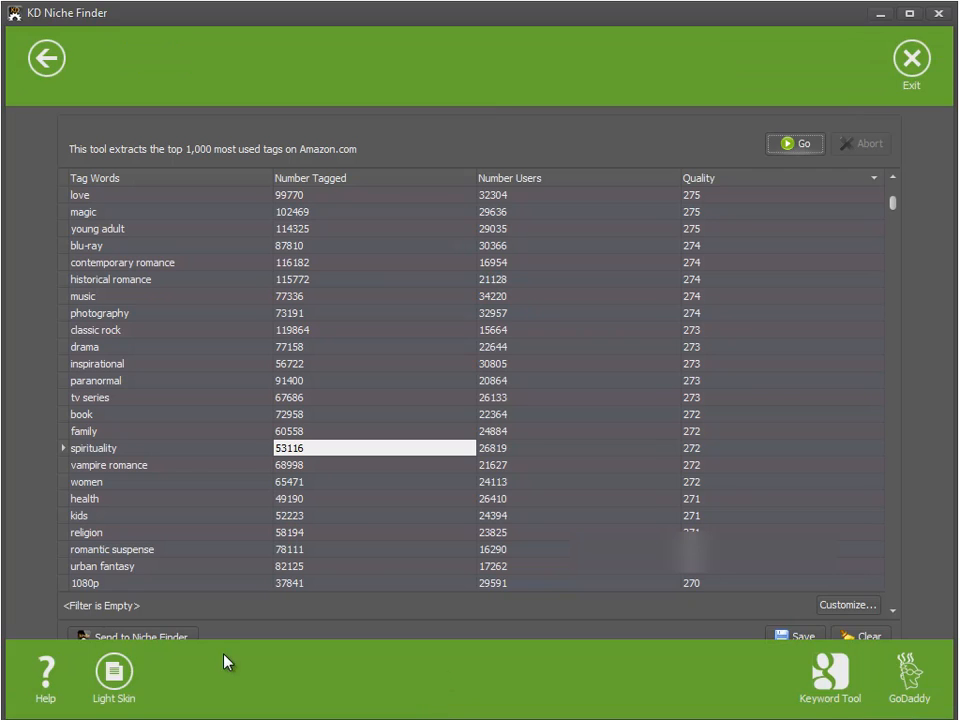
{"action": "left_click", "coordinate": [115, 680]}
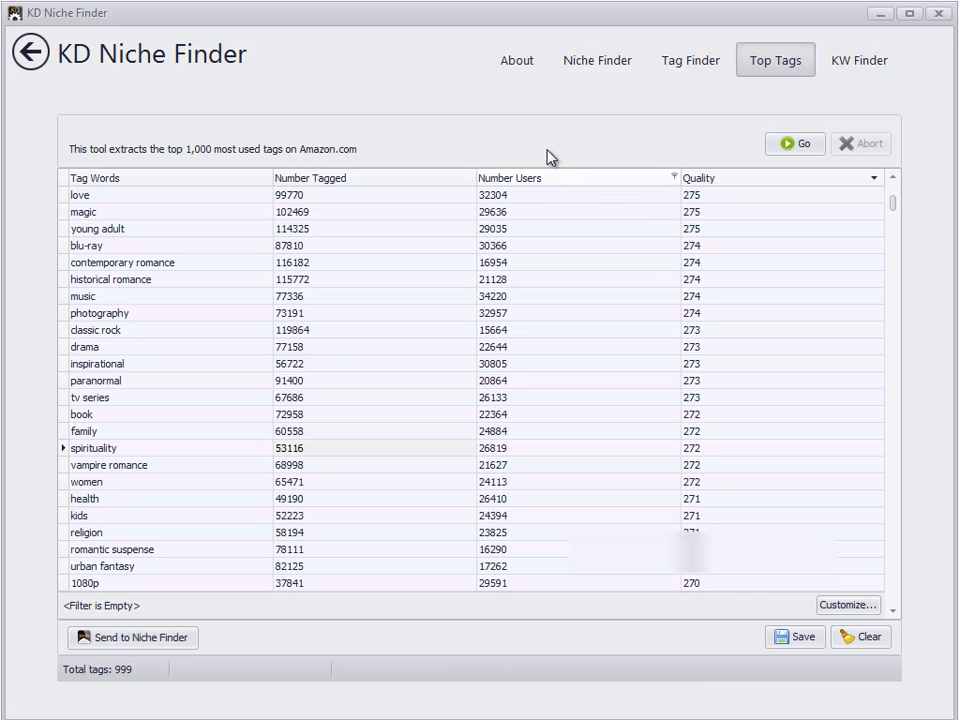
{"action": "left_click", "coordinate": [622, 64]}
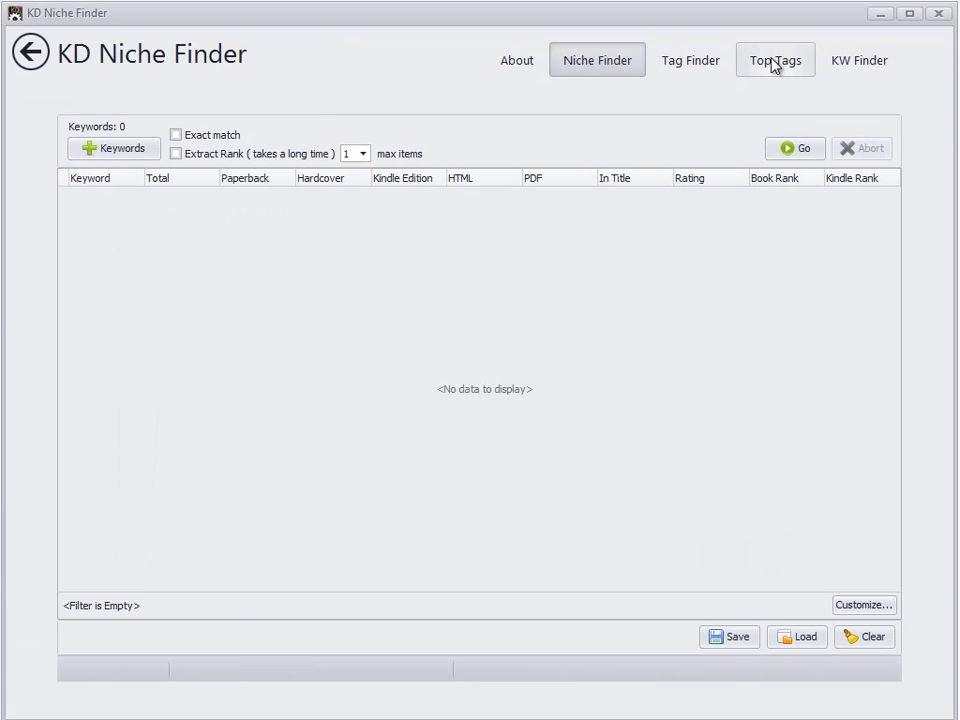
{"action": "left_click", "coordinate": [862, 64]}
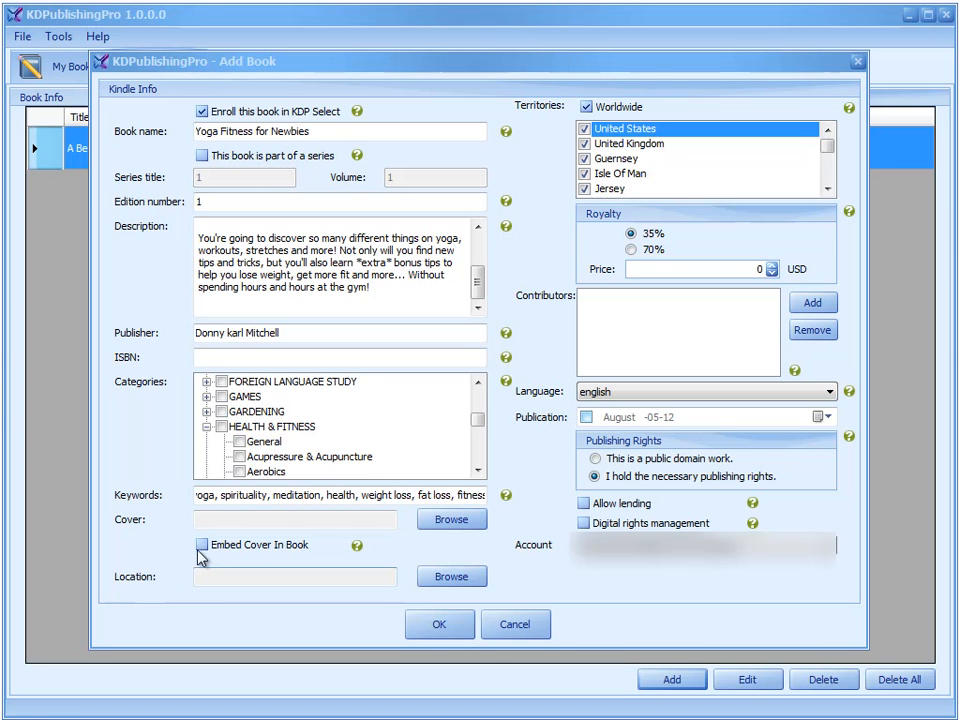
Switch to Photoshop and create a new document 625 pixels wide by 1000 pixels high for the book cover
{"action": "left_click", "coordinate": [211, 520]}
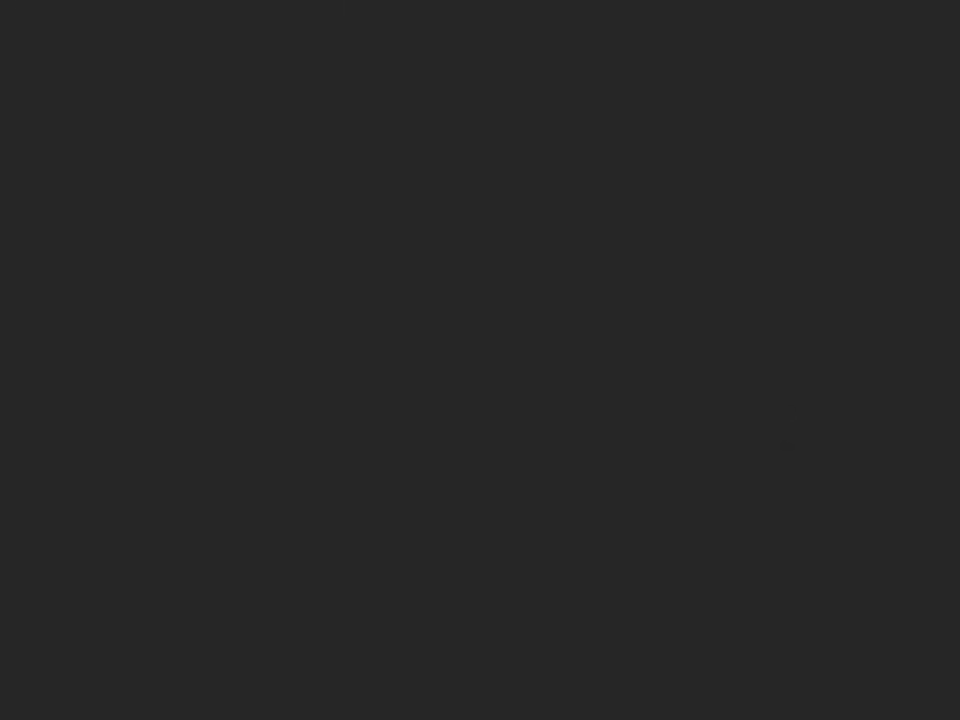
{"action": "key", "text": "ctrl+n"}
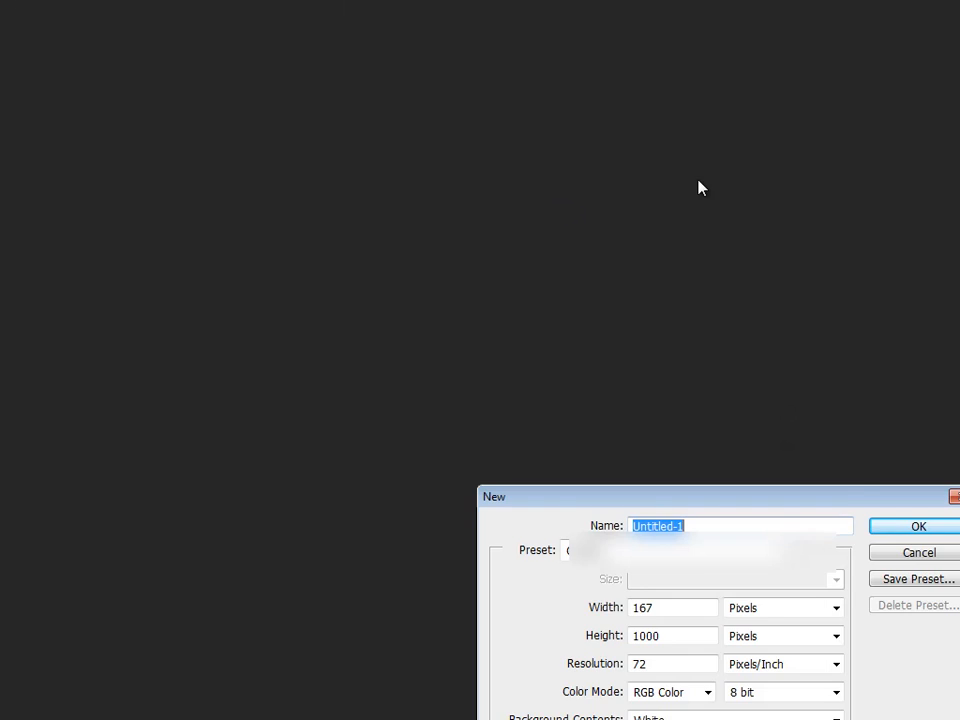
{"action": "left_click_drag", "start_coordinate": [831, 506], "coordinate": [576, 189]}
{"action": "double_click", "coordinate": [399, 288]}
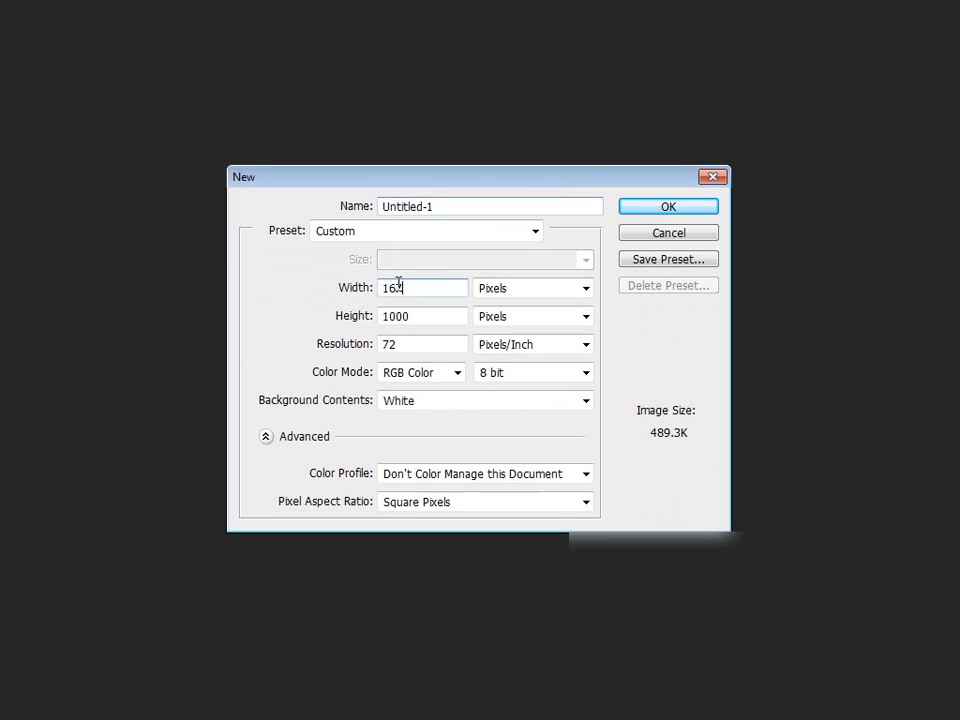
{"action": "type", "text": "625"}
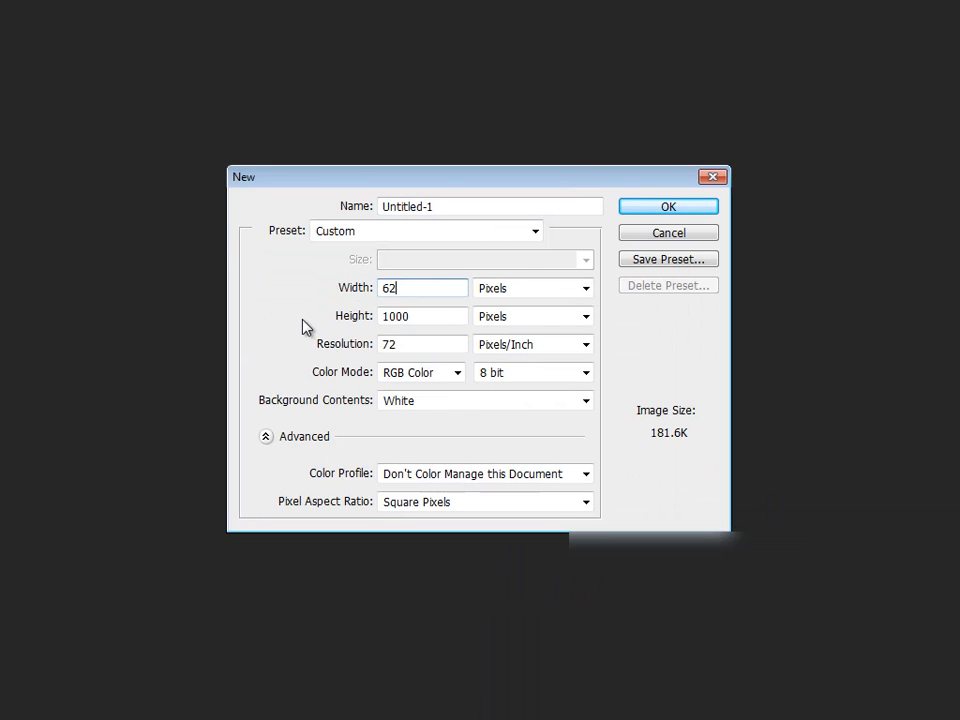
{"action": "left_click", "coordinate": [657, 212]}
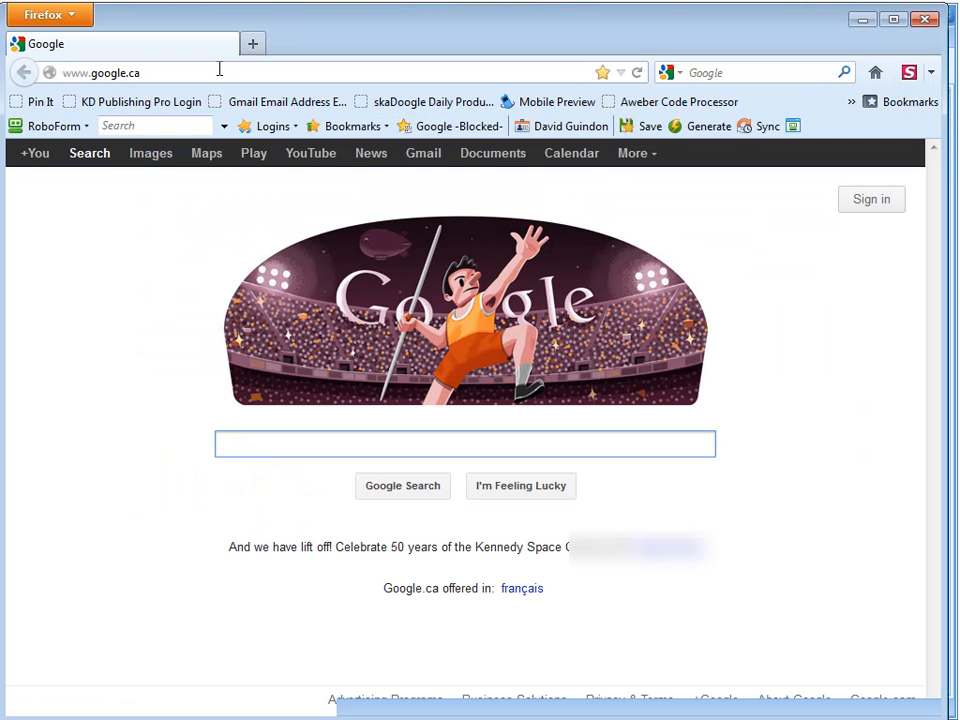
{"action": "left_click", "coordinate": [214, 69]}
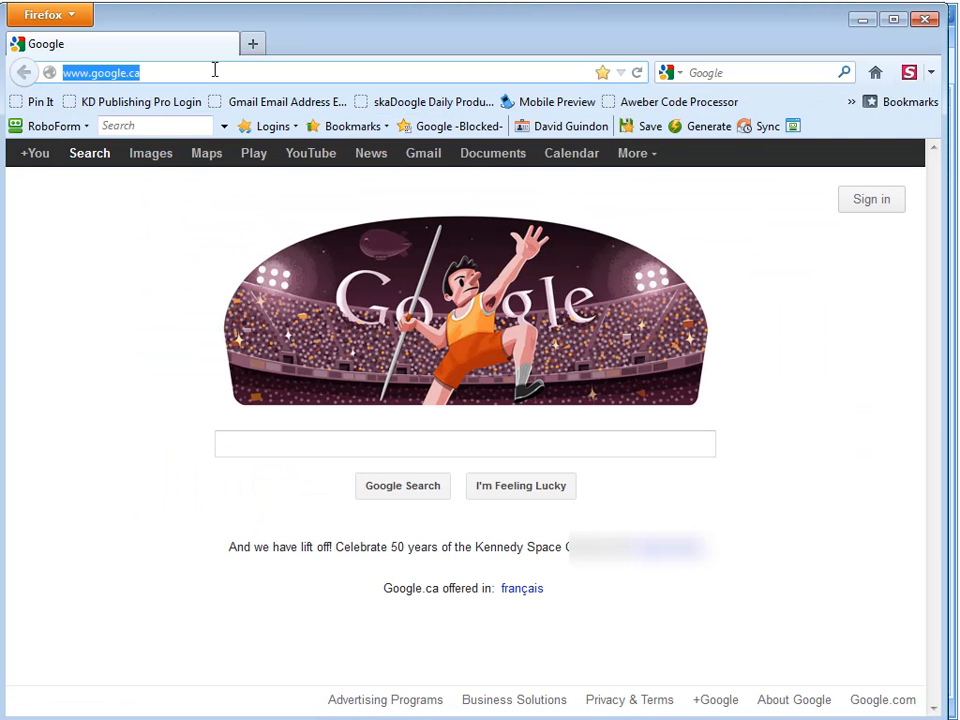
{"action": "type", "text": "www."}
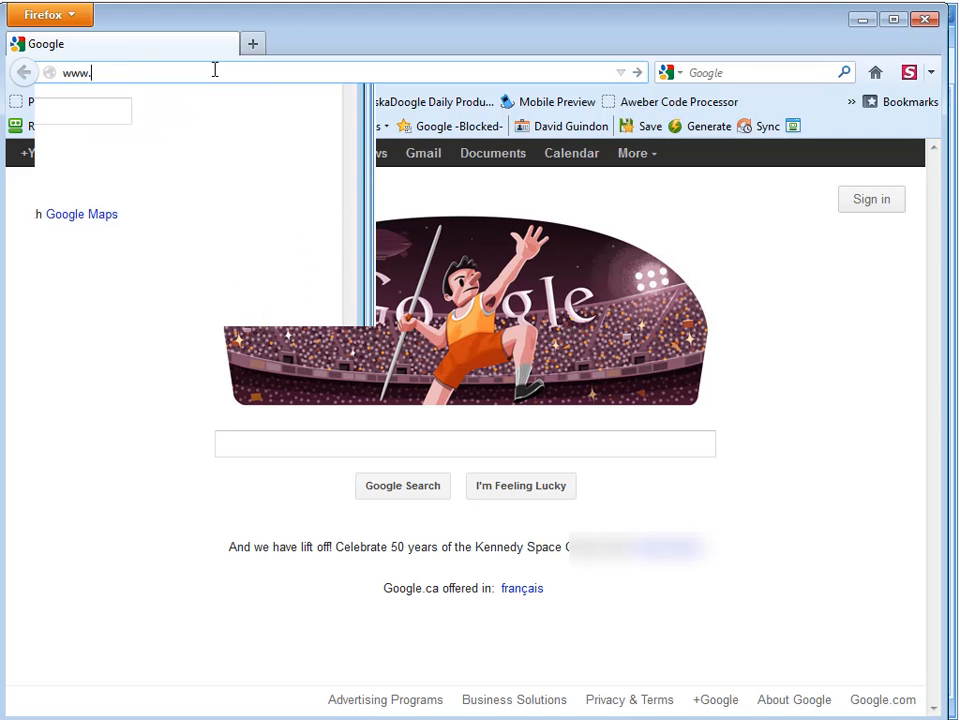
{"action": "type", "text": "graphicr"}
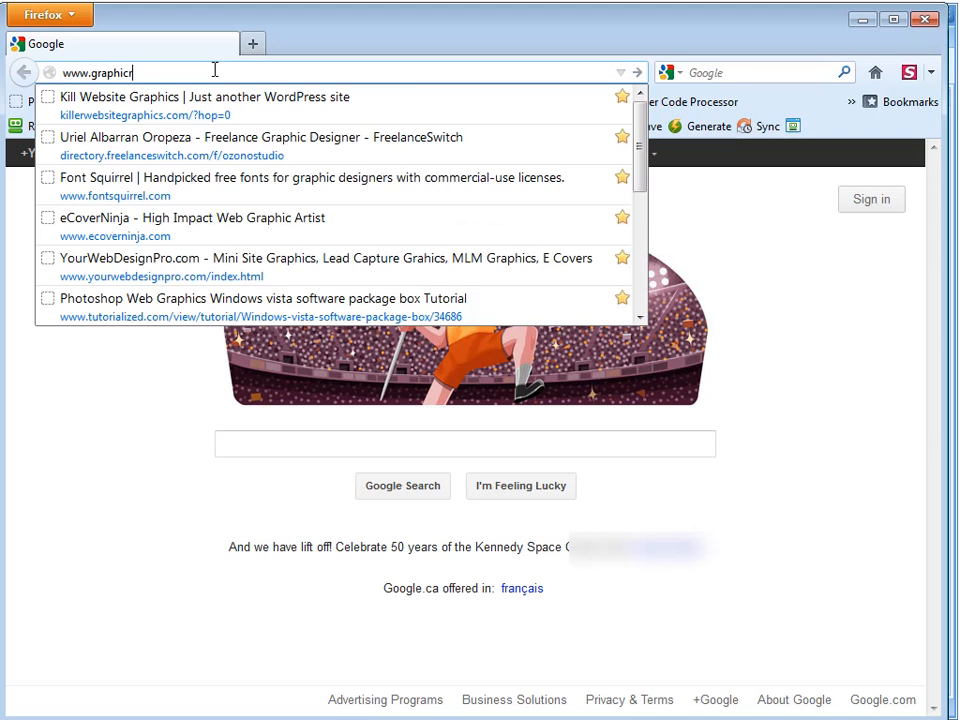
{"action": "type", "text": "iv3er"}
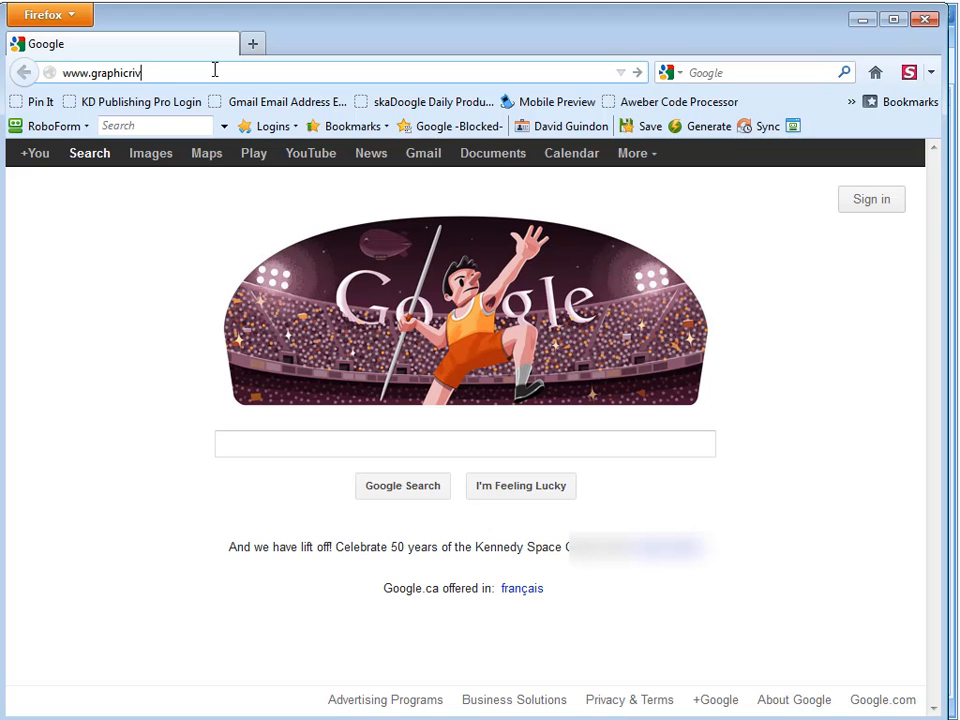
{"action": "type", "text": ".net"}
{"action": "key", "text": "Return"}
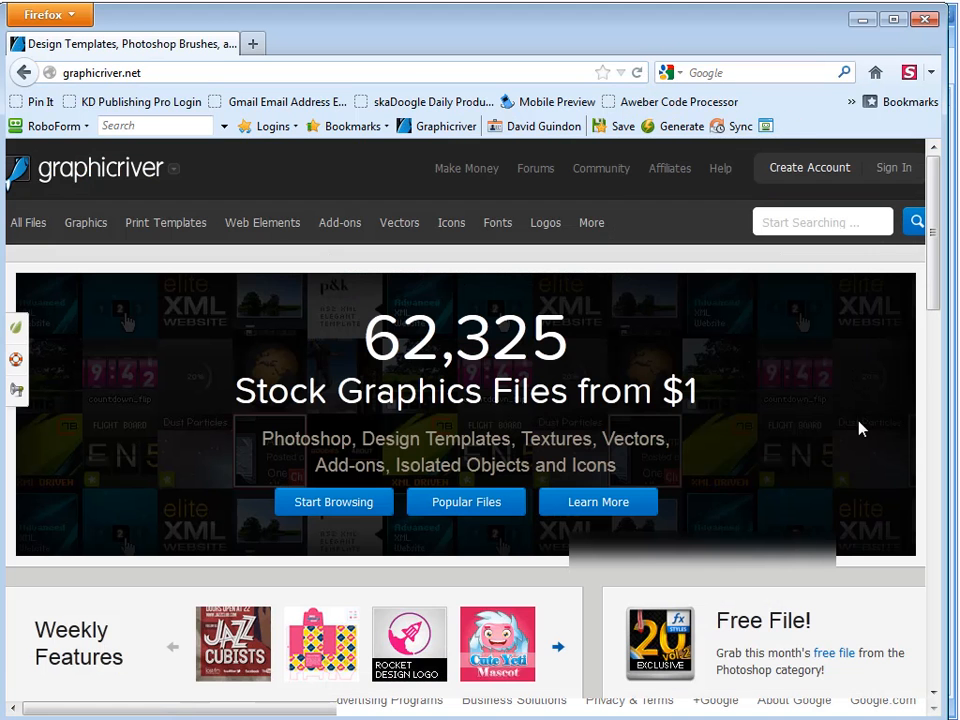
Look through the GraphicRiver home page's new items, previewing designs and their prices
{"action": "scroll", "coordinate": [850, 480], "scroll_direction": "down", "scroll_amount": 8}
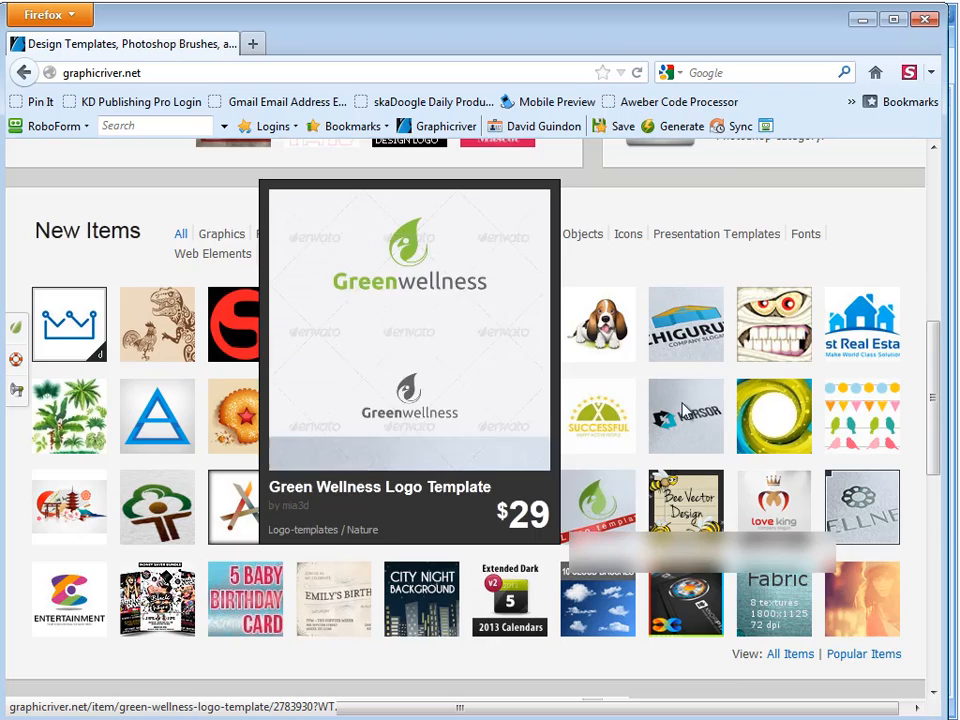
{"action": "scroll", "coordinate": [866, 300], "scroll_direction": "up", "scroll_amount": 4}
{"action": "scroll", "coordinate": [826, 487], "scroll_direction": "down", "scroll_amount": 3}
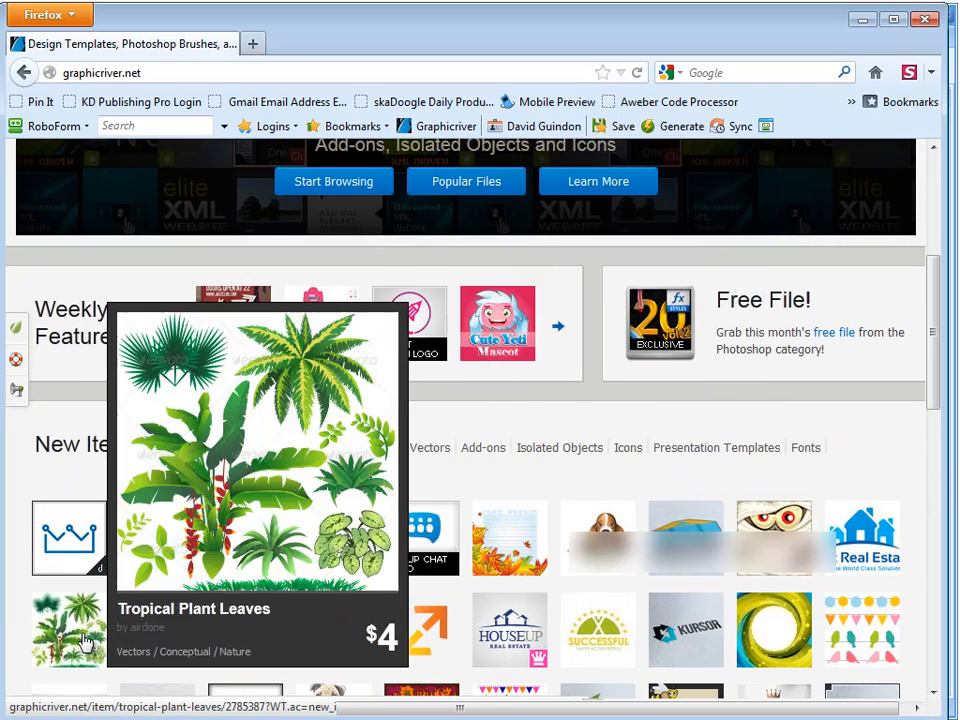
{"action": "scroll", "coordinate": [836, 489], "scroll_direction": "down", "scroll_amount": 6}
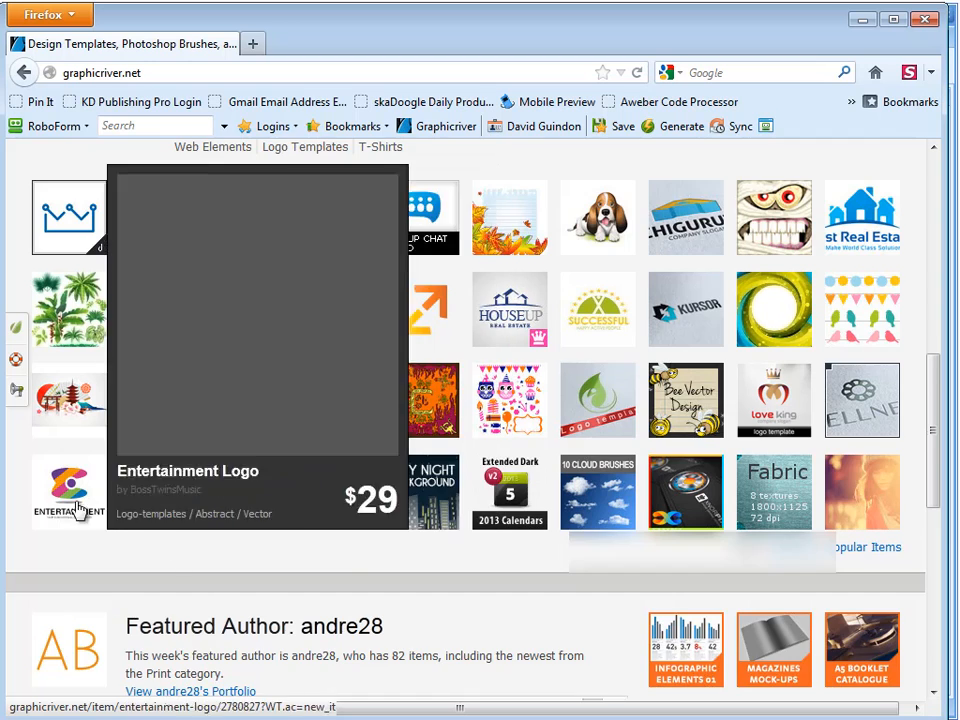
{"action": "scroll", "coordinate": [358, 574], "scroll_direction": "down", "scroll_amount": 2}
{"action": "scroll", "coordinate": [480, 585], "scroll_direction": "up", "scroll_amount": 5}
{"action": "scroll", "coordinate": [525, 662], "scroll_direction": "up", "scroll_amount": 9}
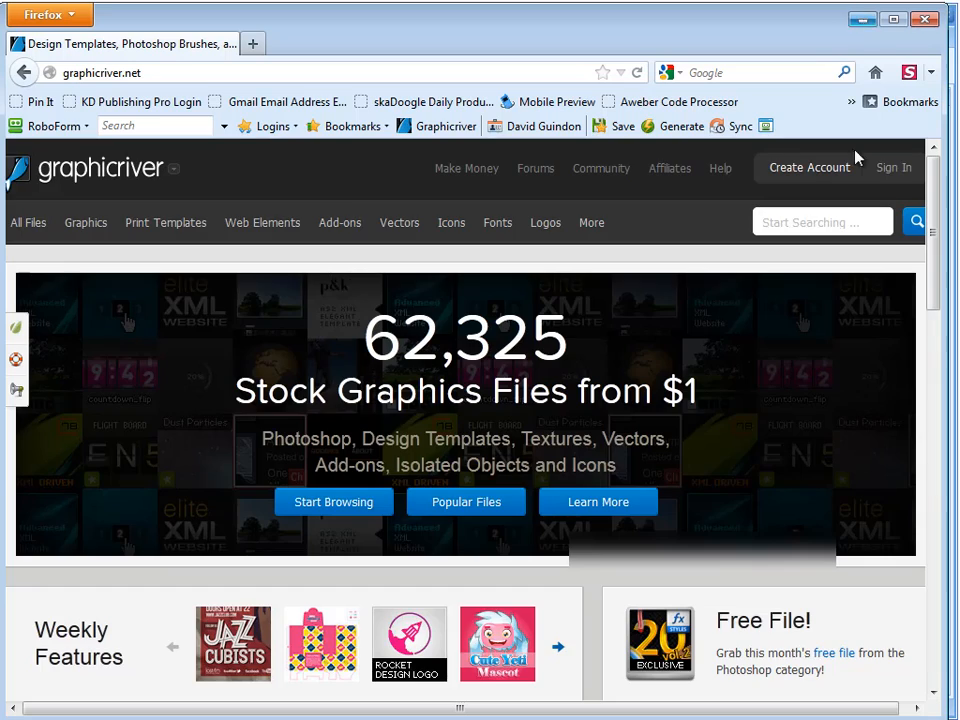
{"action": "scroll", "coordinate": [604, 662], "scroll_direction": "down", "scroll_amount": 5}
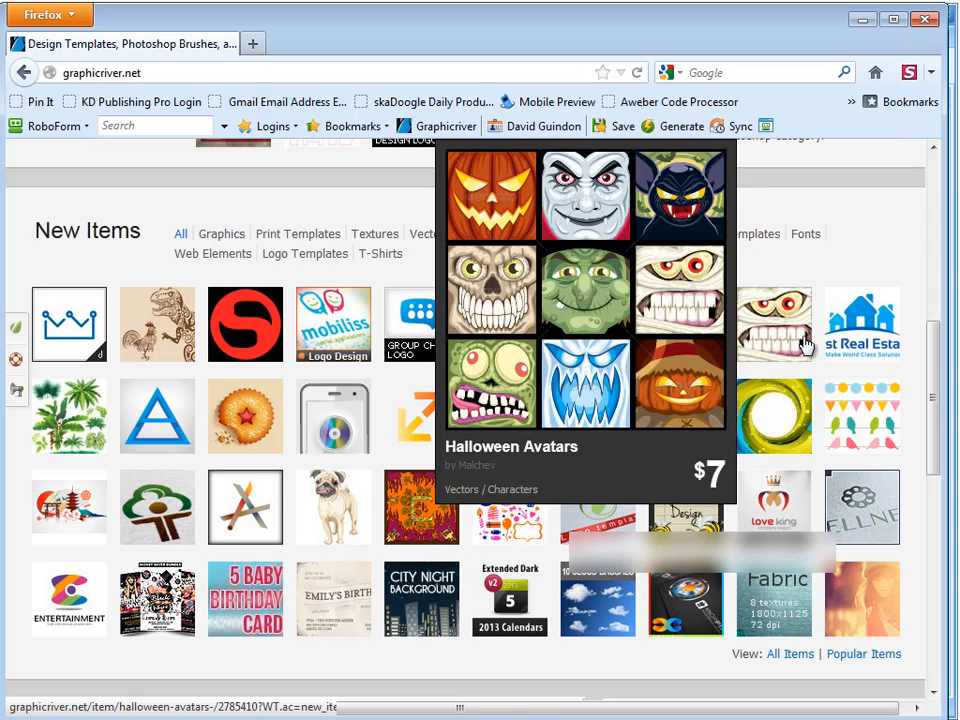
{"action": "left_click_drag", "start_coordinate": [930, 403], "coordinate": [936, 521]}
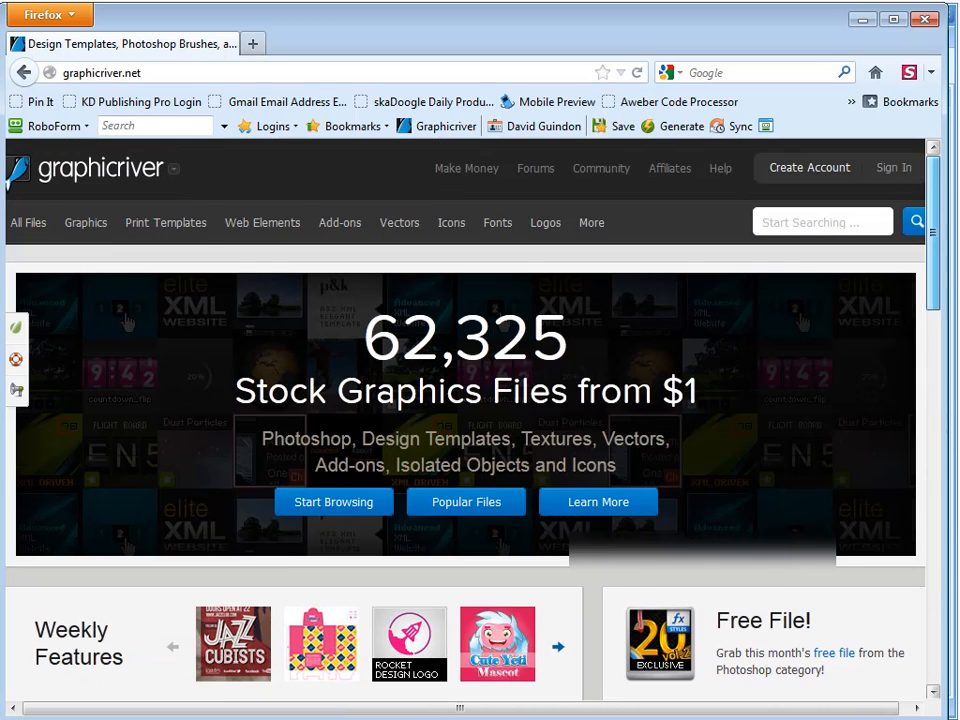
View all GraphicRiver categories, open Graphics > Backgrounds > Abstract and look over the listed backgrounds
{"action": "mouse_move", "coordinate": [580, 236]}
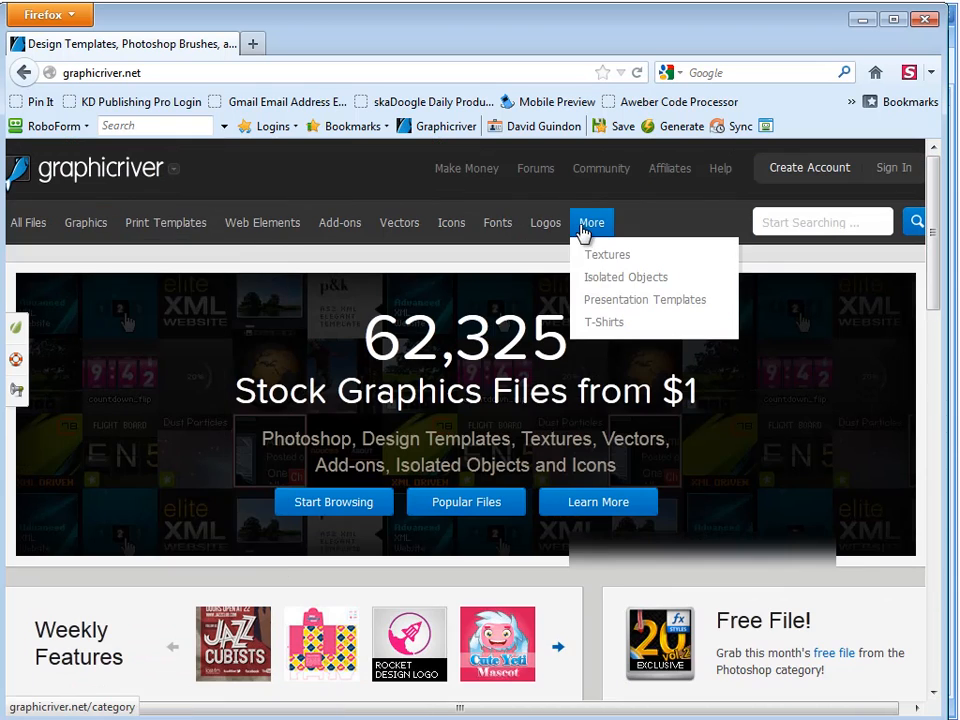
{"action": "mouse_move", "coordinate": [12, 230]}
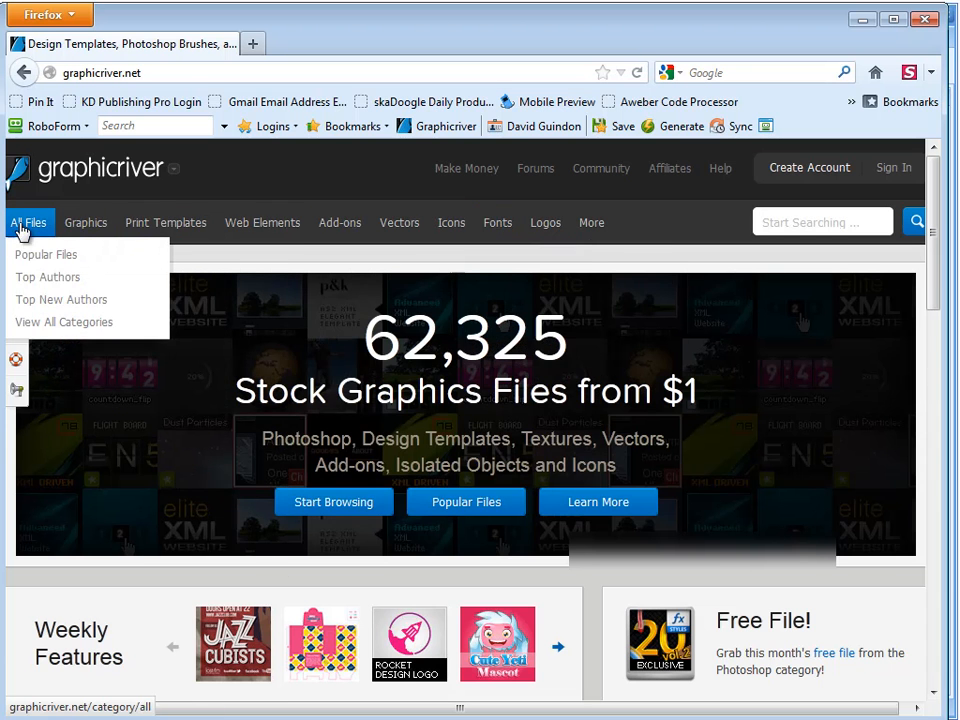
{"action": "left_click", "coordinate": [60, 322]}
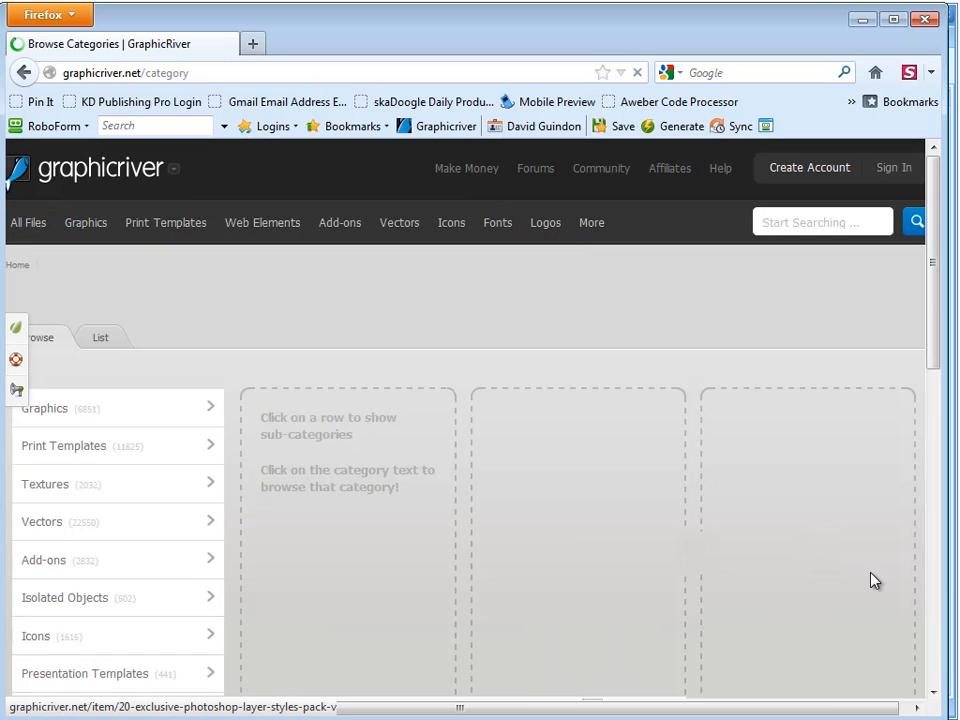
{"action": "scroll", "coordinate": [450, 595], "scroll_direction": "down", "scroll_amount": 2}
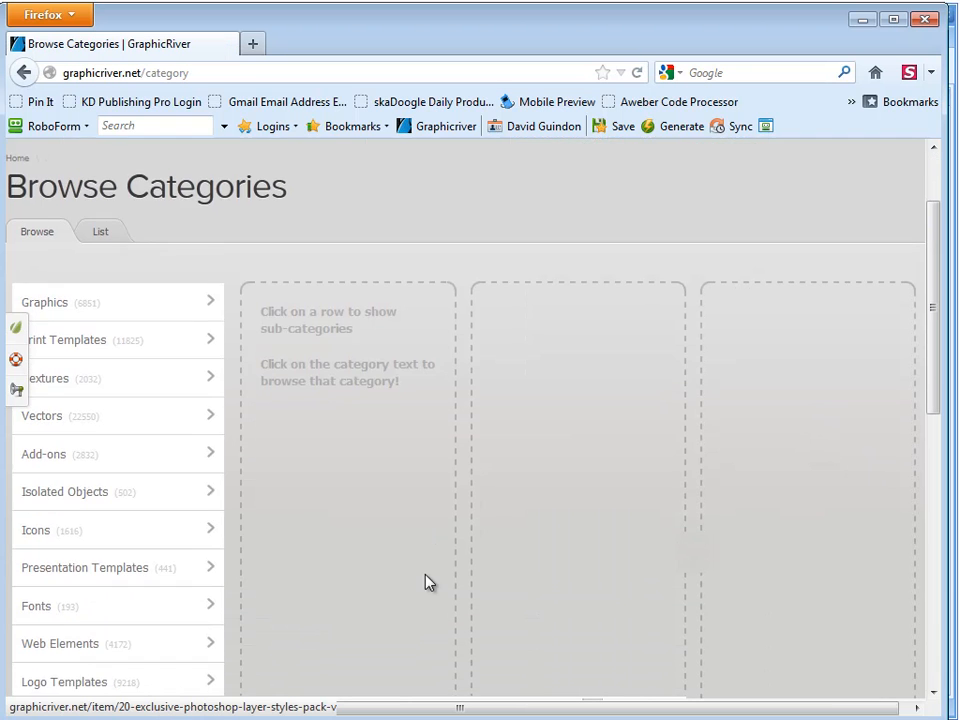
{"action": "left_click", "coordinate": [128, 310]}
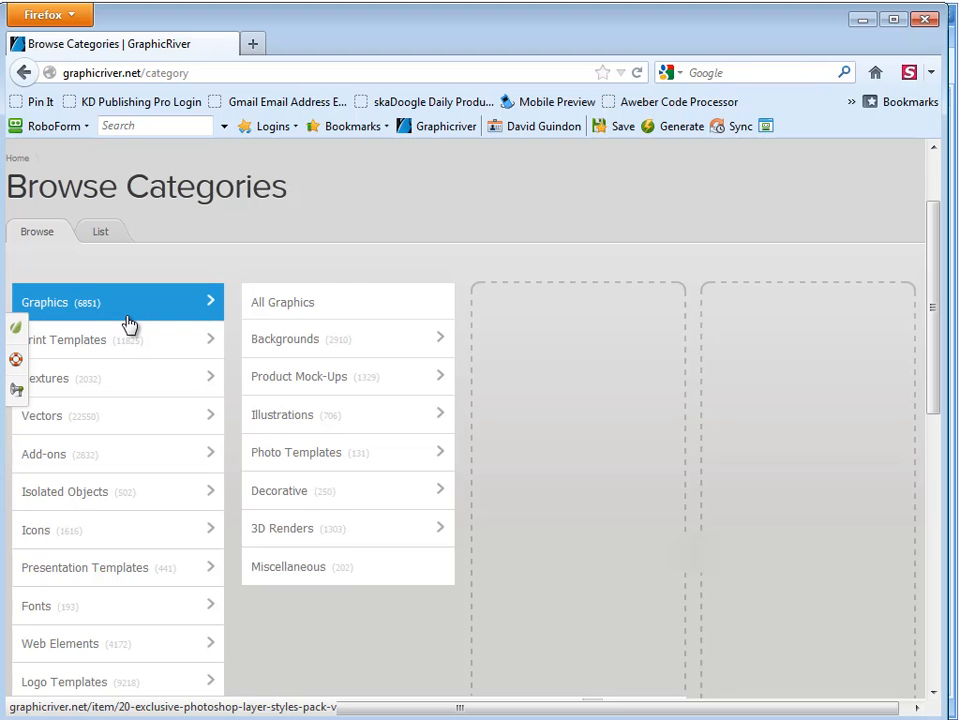
{"action": "left_click", "coordinate": [341, 341]}
{"action": "left_click", "coordinate": [514, 345]}
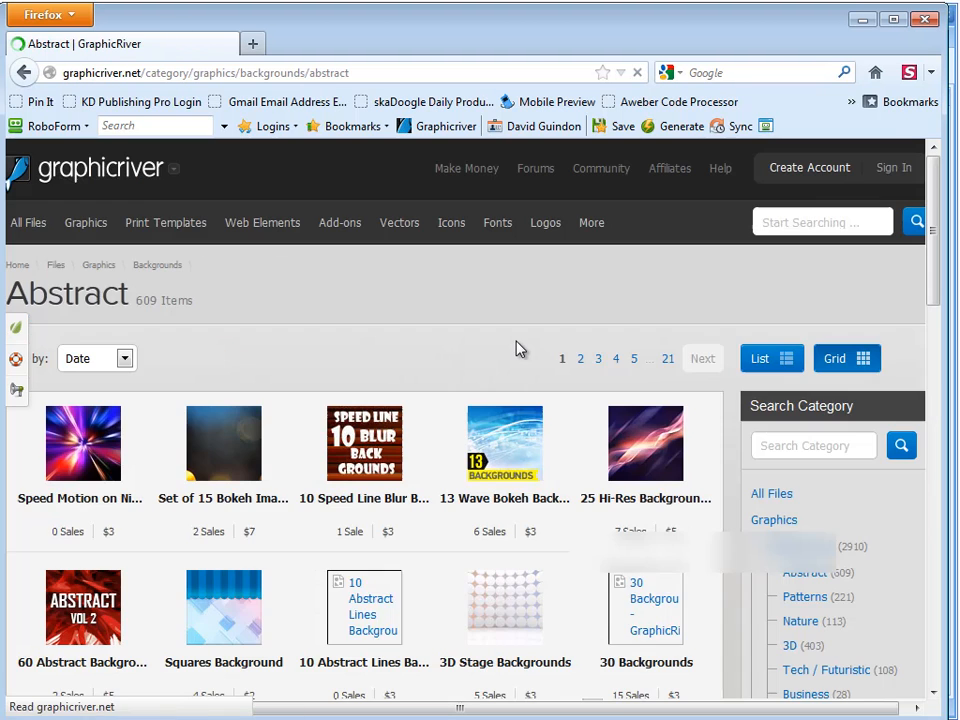
{"action": "scroll", "coordinate": [533, 515], "scroll_direction": "down", "scroll_amount": 4}
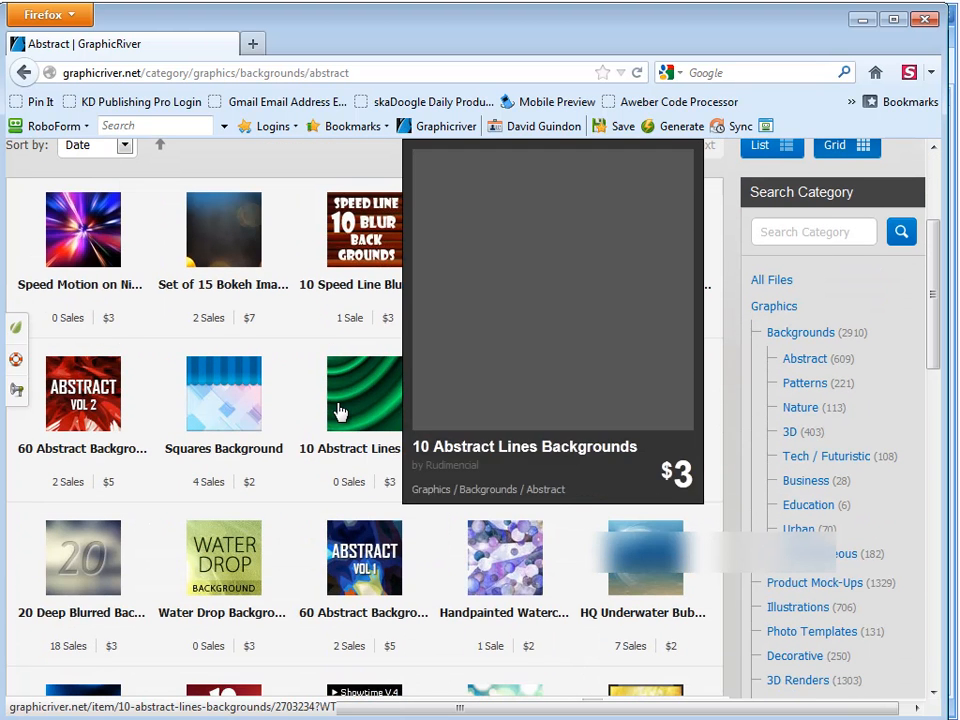
{"action": "mouse_move", "coordinate": [248, 555]}
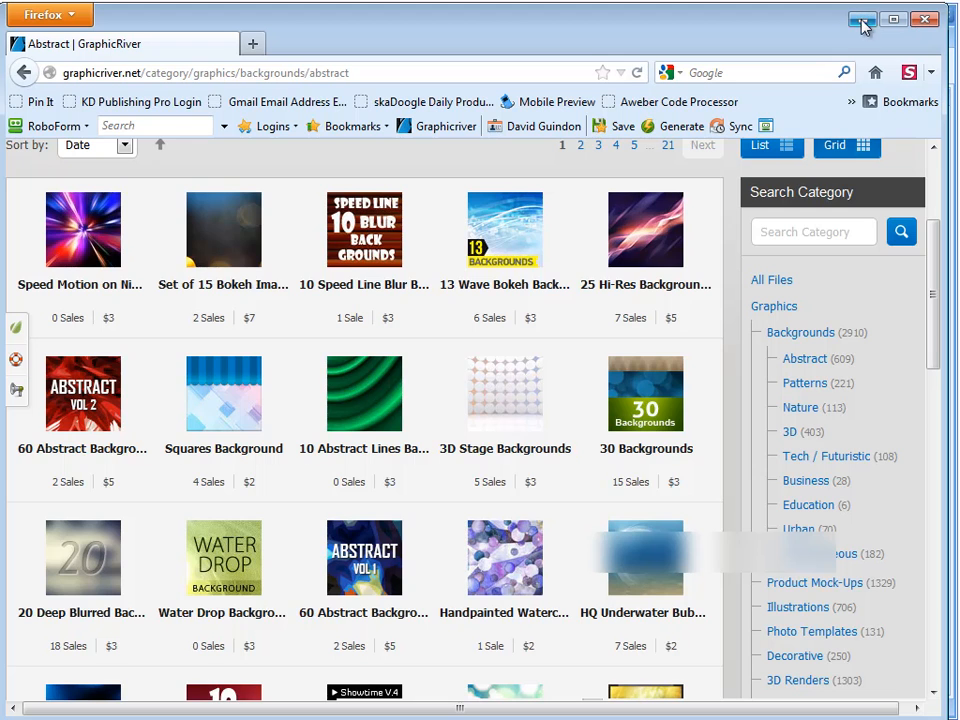
{"action": "scroll", "coordinate": [722, 589], "scroll_direction": "up", "scroll_amount": 4}
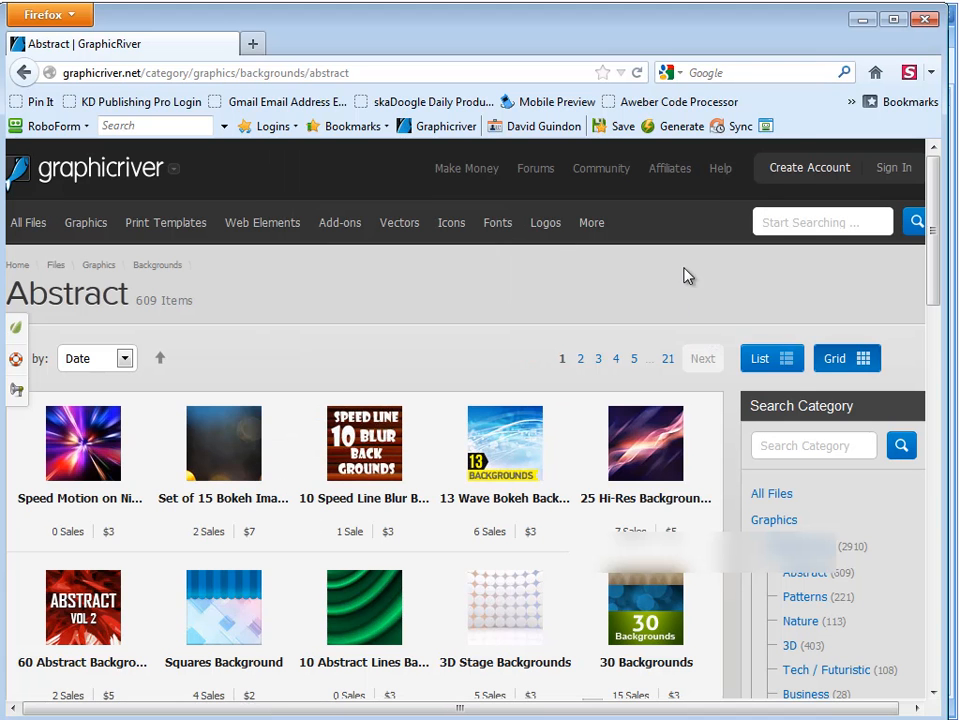
Return to KDPublishingPro and enable Embed Cover In Book for the new book
{"action": "left_click", "coordinate": [862, 20]}
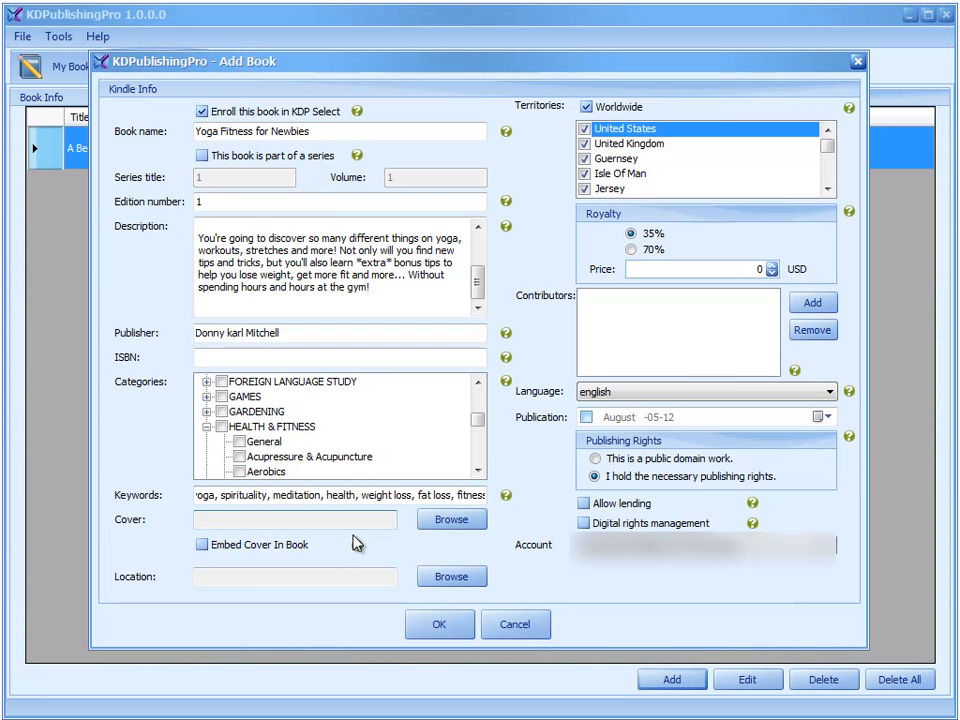
{"action": "left_click", "coordinate": [204, 546]}
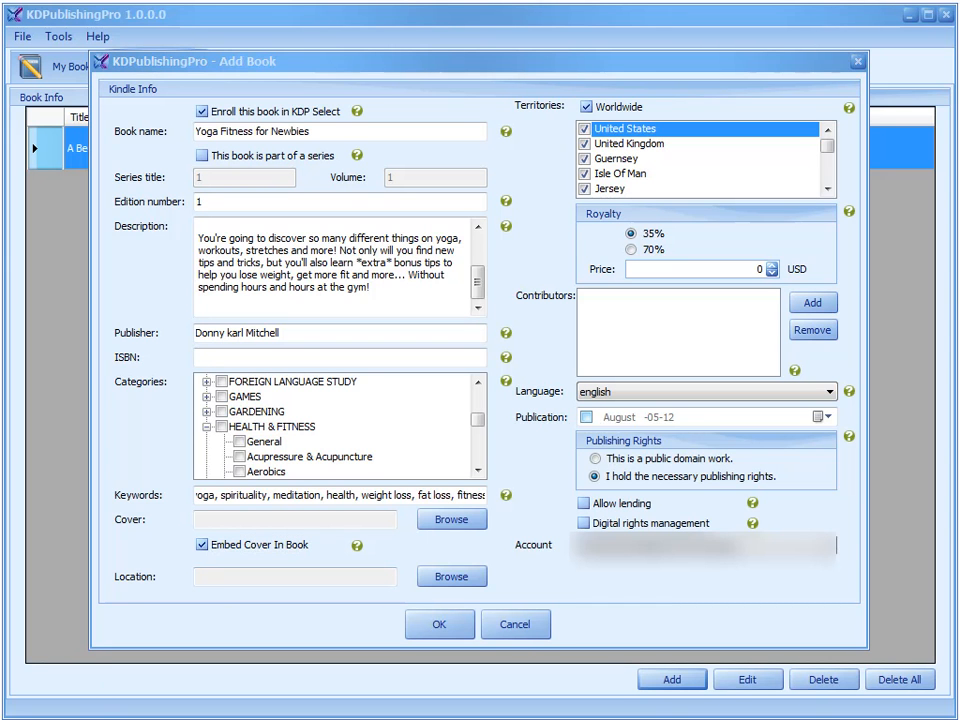
Examine the cover of The Doctrine and Practice of Yoga in Amazon's Look Inside preview, and return to KDPublishingPro
{"action": "key", "text": "alt+Tab"}
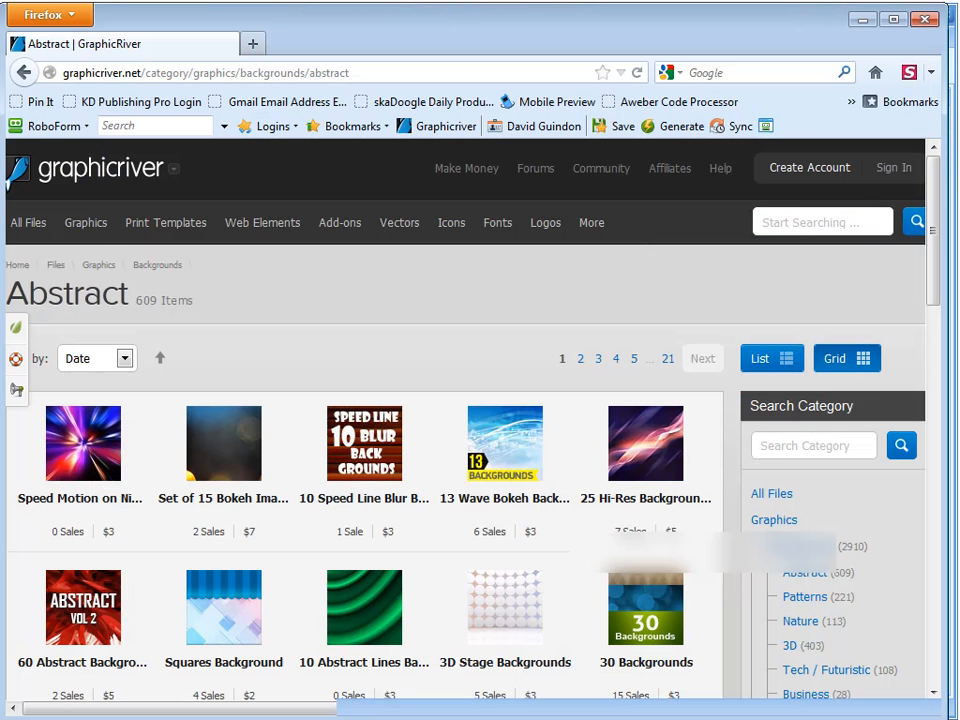
{"action": "key", "text": "alt+Tab"}
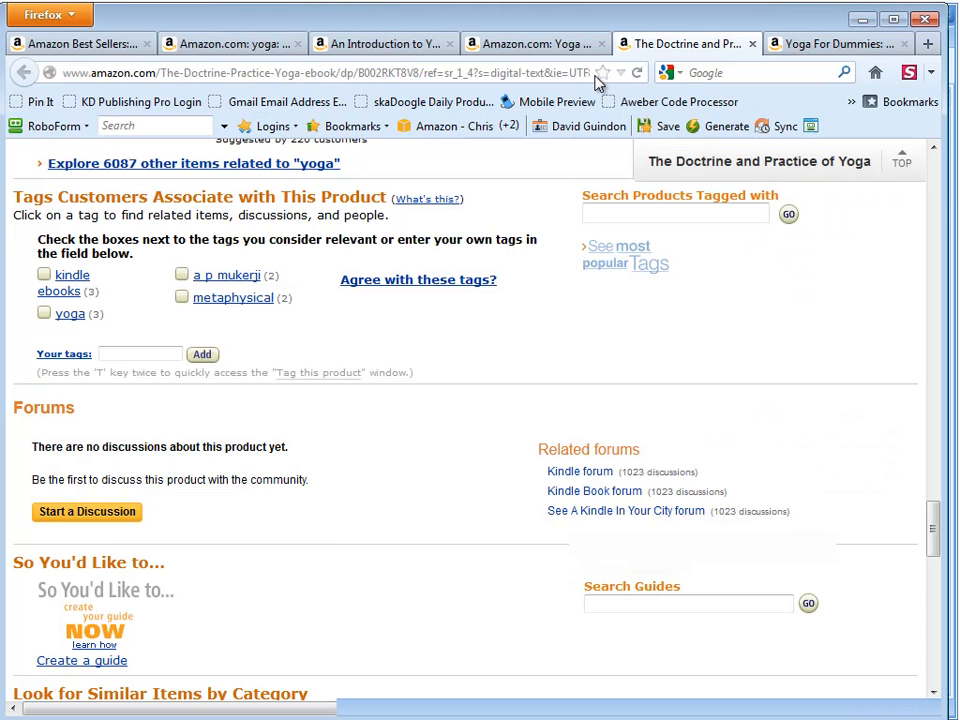
{"action": "left_click_drag", "start_coordinate": [932, 551], "coordinate": [932, 190]}
{"action": "left_click", "coordinate": [200, 355]}
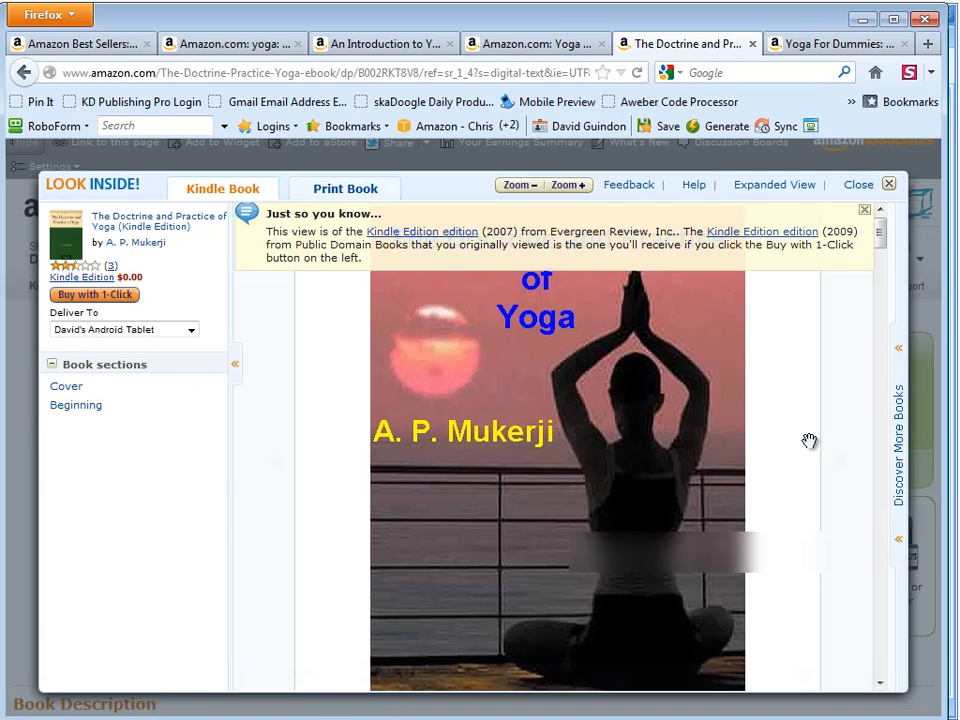
{"action": "mouse_move", "coordinate": [883, 249]}
{"action": "left_mouse_down"}
{"action": "mouse_move", "coordinate": [895, 300]}
{"action": "mouse_move", "coordinate": [894, 258]}
{"action": "mouse_move", "coordinate": [884, 250]}
{"action": "mouse_move", "coordinate": [880, 540]}
{"action": "mouse_move", "coordinate": [896, 236]}
{"action": "left_mouse_up"}
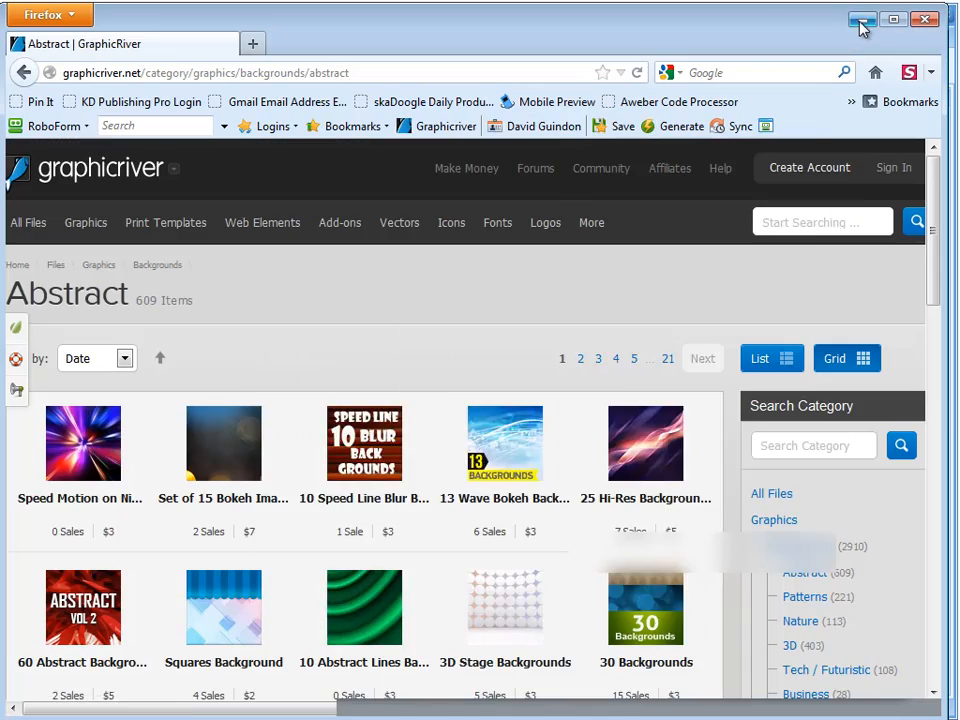
{"action": "left_click", "coordinate": [858, 20]}
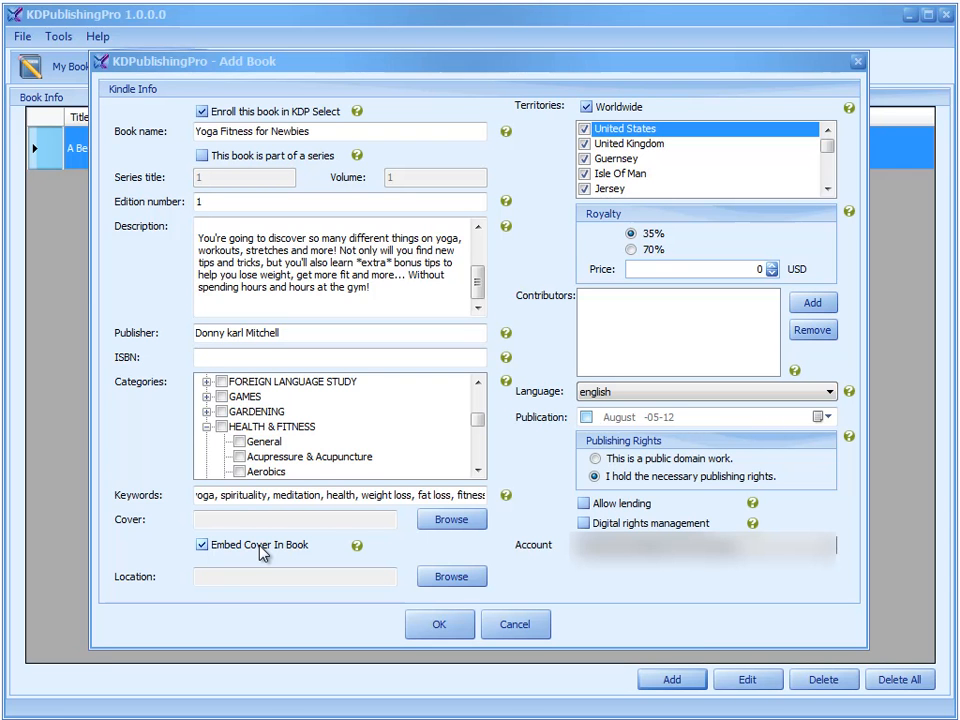
Turn off Embed Cover In Book and set the book's file location to Yoga Fitness for Newbies.doc
{"action": "left_click", "coordinate": [202, 545]}
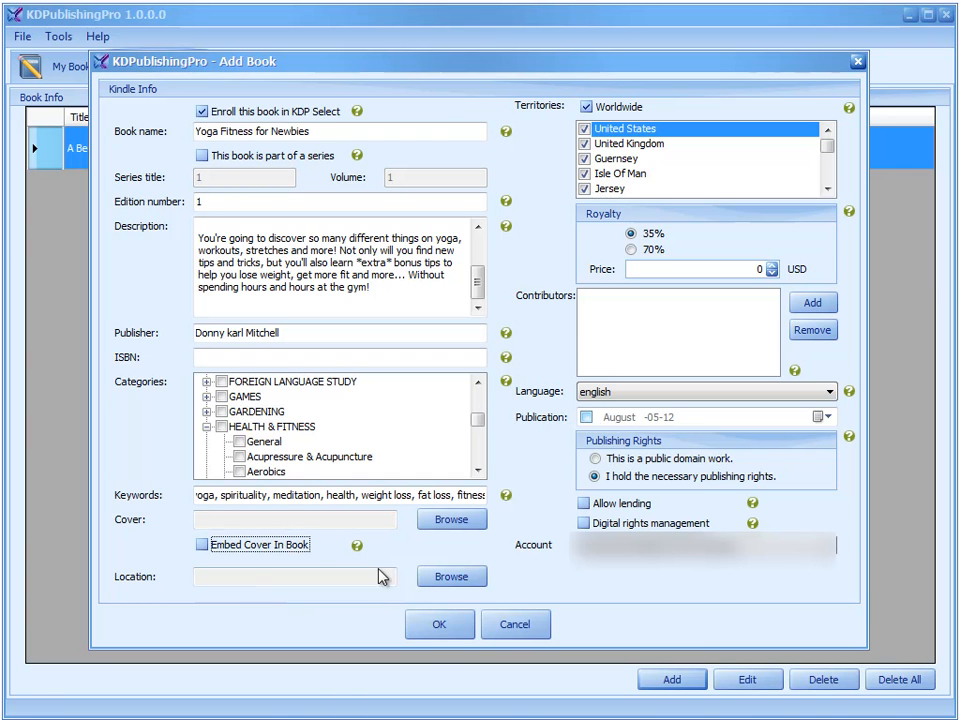
{"action": "left_click", "coordinate": [476, 580]}
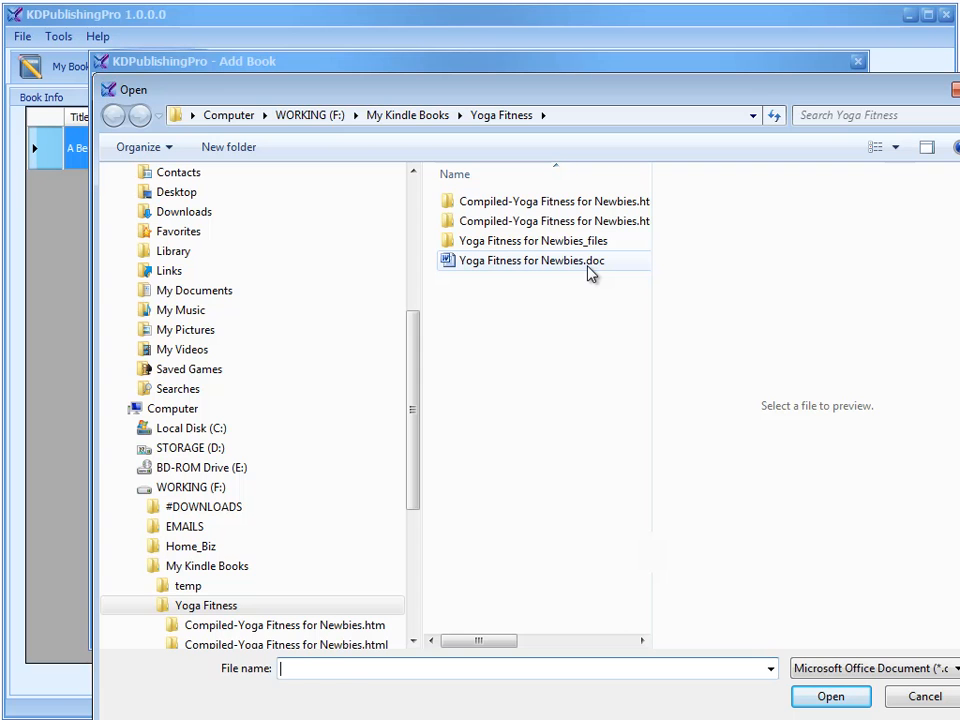
{"action": "double_click", "coordinate": [591, 266]}
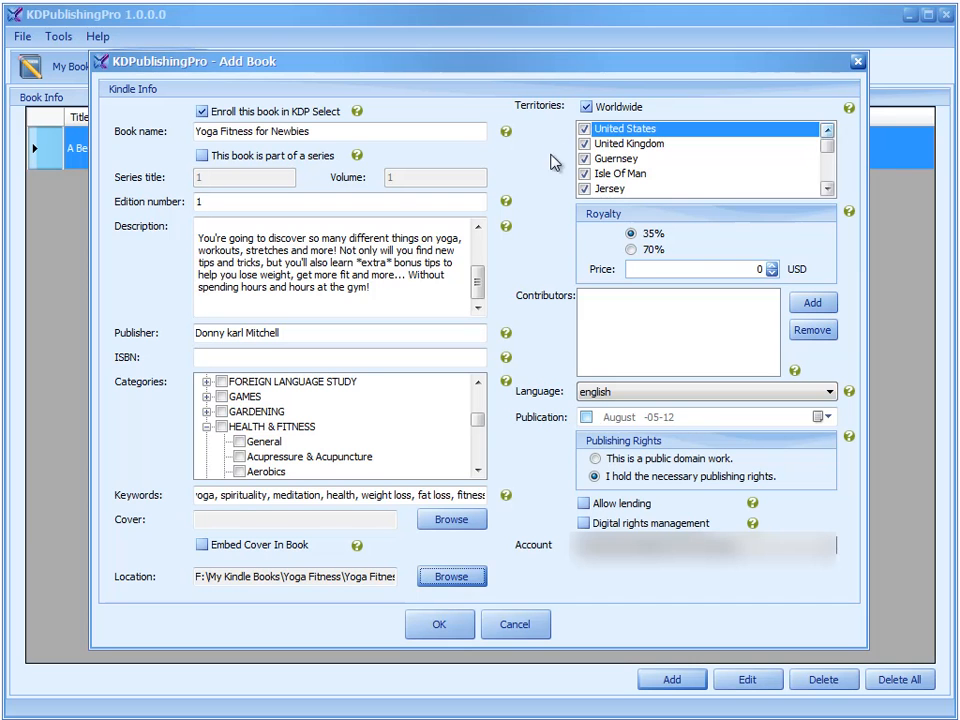
Look through the countries covered by the book's Worldwide territories setting
{"action": "left_click", "coordinate": [586, 107]}
{"action": "left_click", "coordinate": [587, 107]}
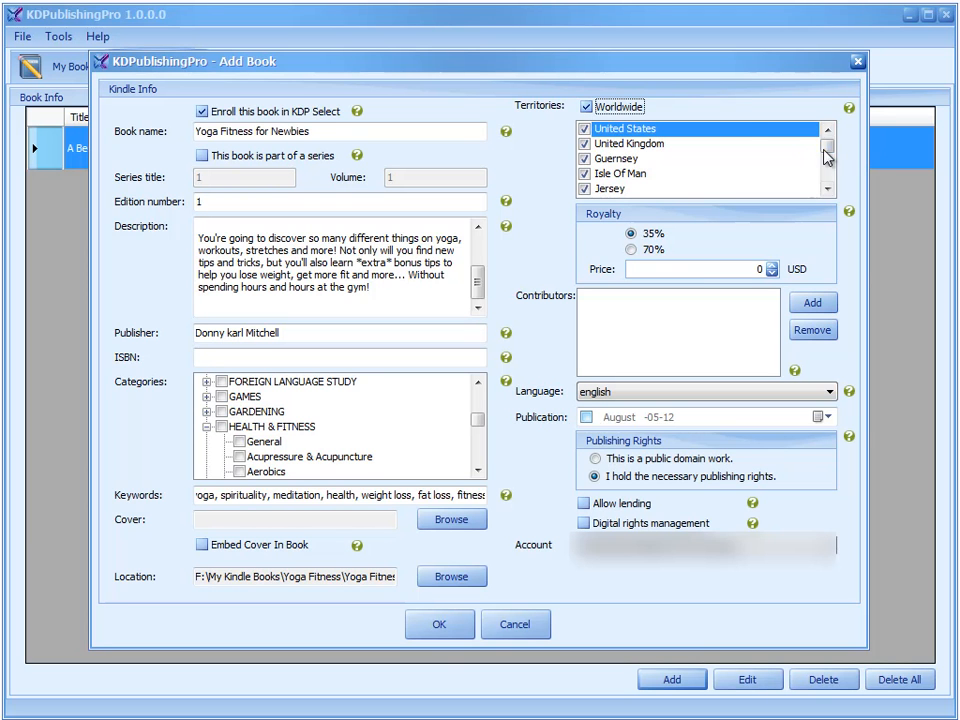
{"action": "mouse_move", "coordinate": [827, 146]}
{"action": "left_mouse_down"}
{"action": "mouse_move", "coordinate": [835, 178]}
{"action": "mouse_move", "coordinate": [827, 130]}
{"action": "left_mouse_up"}
Set the book's price to 3.06 USD with the 35% royalty option
{"action": "double_click", "coordinate": [758, 269]}
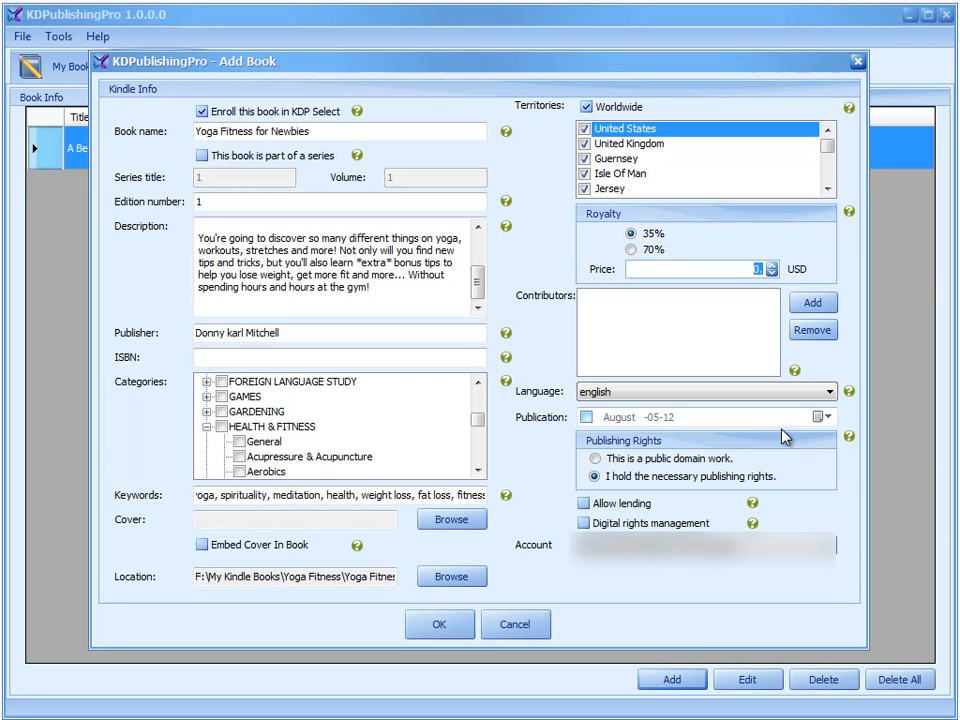
{"action": "type", "text": "1.99"}
{"action": "key", "text": "BackSpace"}
{"action": "key", "text": "BackSpace"}
{"action": "key", "text": "BackSpace"}
{"action": "key", "text": "BackSpace"}
{"action": "type", "text": "3.06"}
{"action": "left_click", "coordinate": [650, 250]}
{"action": "left_click", "coordinate": [657, 235]}
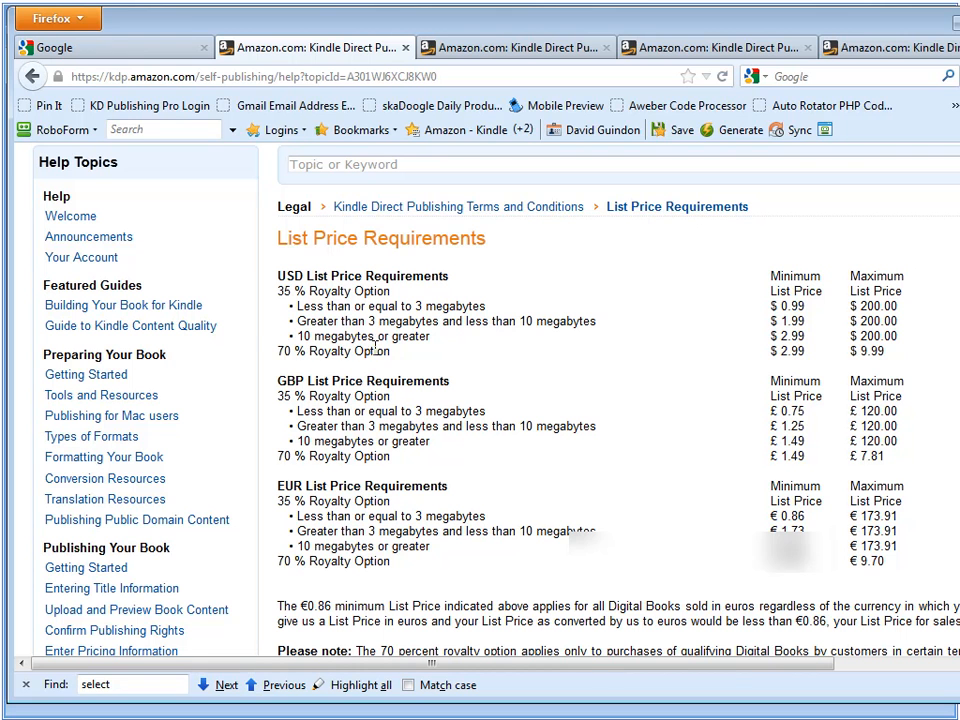
Examine the USD minimum and maximum prices for the 35% and 70% royalty options on Amazon's List Price Requirements page
{"action": "left_click_drag", "start_coordinate": [391, 352], "coordinate": [277, 352]}
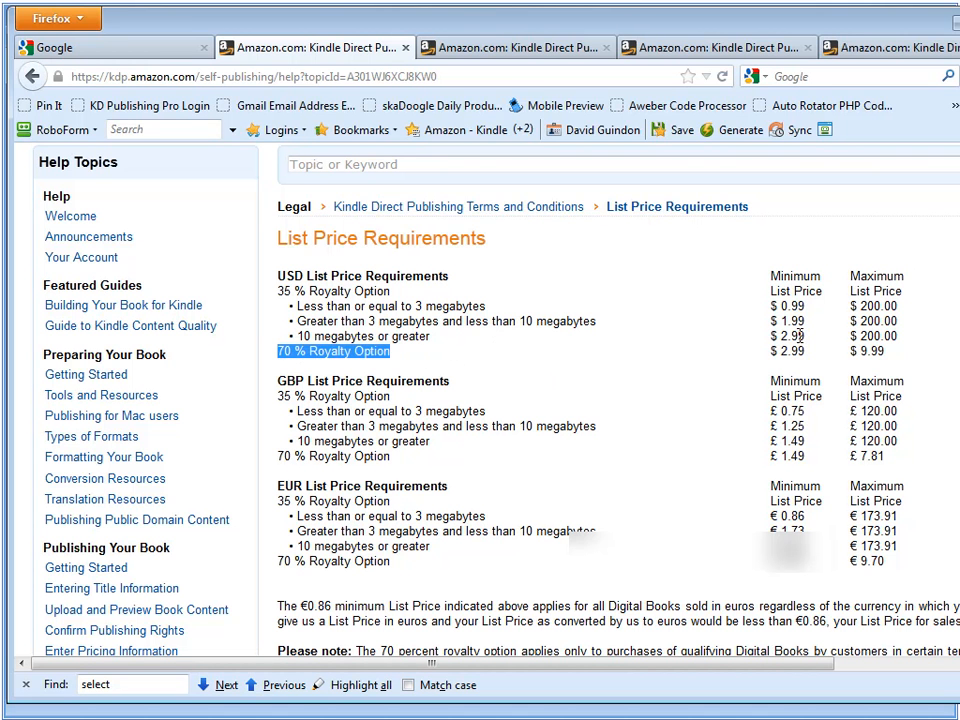
{"action": "left_click_drag", "start_coordinate": [806, 351], "coordinate": [780, 351]}
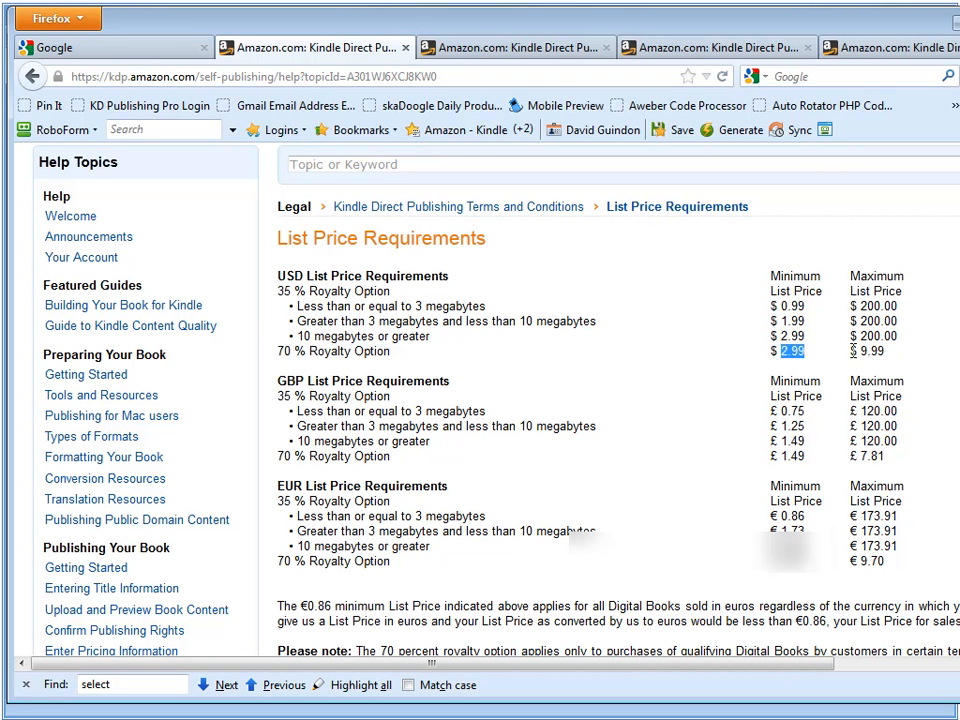
{"action": "left_click_drag", "start_coordinate": [860, 351], "coordinate": [885, 353]}
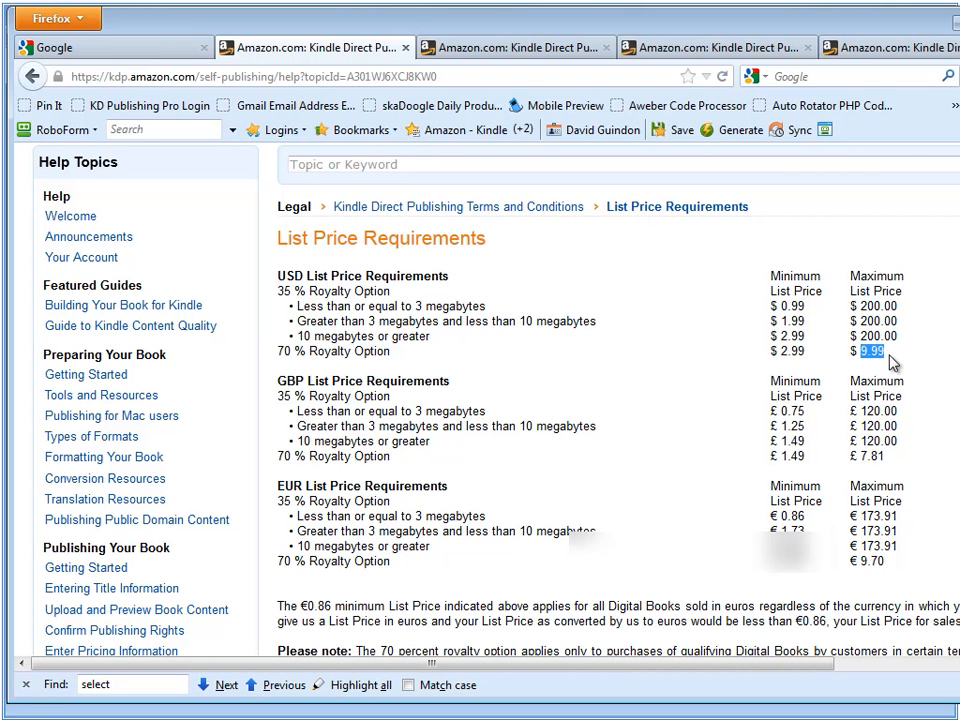
{"action": "left_click_drag", "start_coordinate": [268, 288], "coordinate": [292, 292]}
{"action": "left_click", "coordinate": [441, 345]}
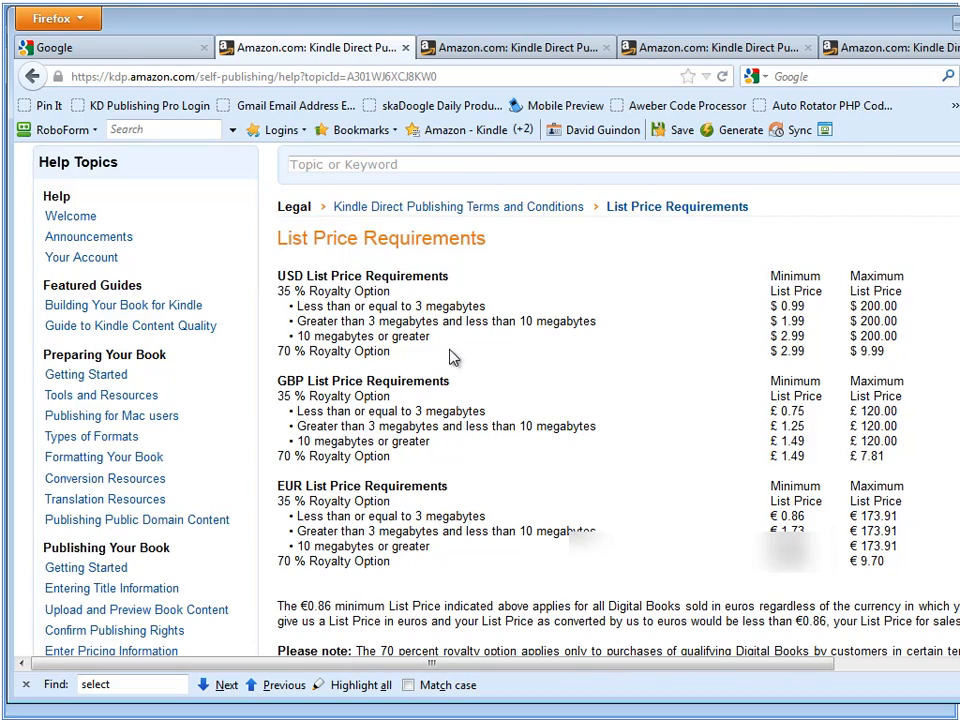
{"action": "scroll", "coordinate": [570, 510], "scroll_direction": "down", "scroll_amount": 4}
{"action": "scroll", "coordinate": [572, 511], "scroll_direction": "up", "scroll_amount": 4}
{"action": "scroll", "coordinate": [731, 574], "scroll_direction": "down", "scroll_amount": 2}
{"action": "left_click_drag", "start_coordinate": [699, 666], "coordinate": [917, 654]}
Open Kindle Direct Publishing's Pricing Page and examine the 35% and 70% royalty calculation examples
{"action": "left_click", "coordinate": [918, 544]}
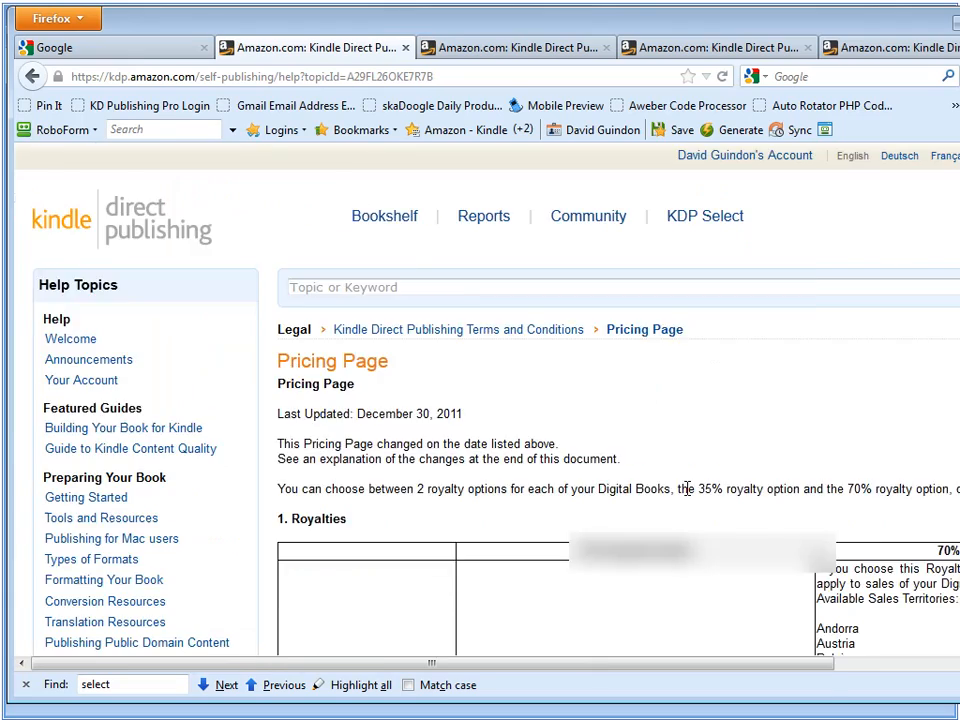
{"action": "scroll", "coordinate": [687, 488], "scroll_direction": "down", "scroll_amount": 15}
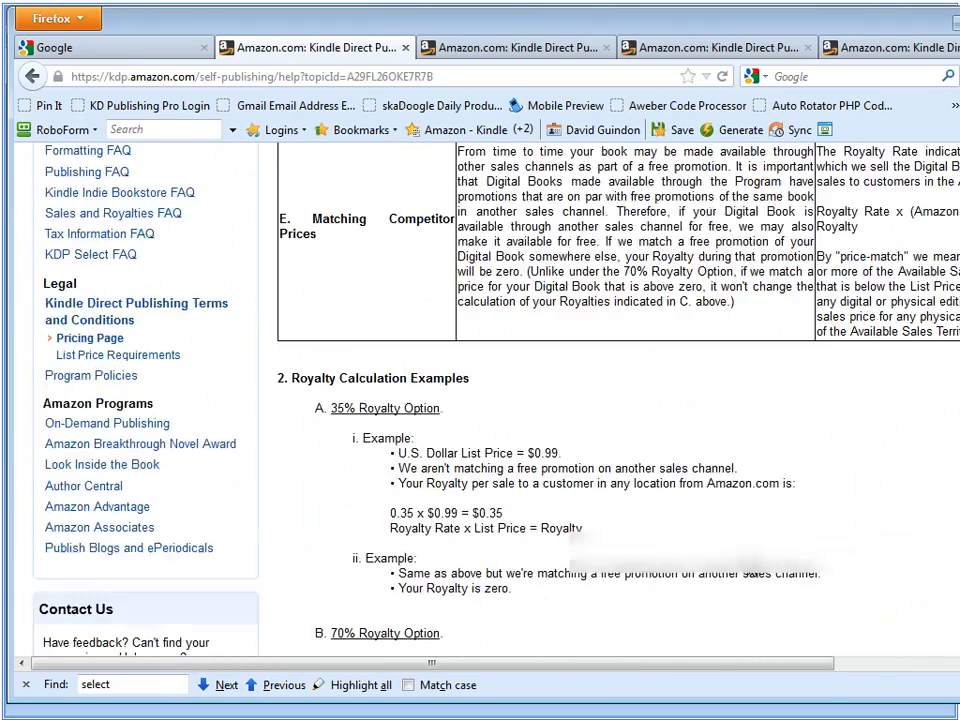
{"action": "scroll", "coordinate": [480, 404], "scroll_direction": "down", "scroll_amount": 3}
{"action": "scroll", "coordinate": [480, 404], "scroll_direction": "up", "scroll_amount": 4}
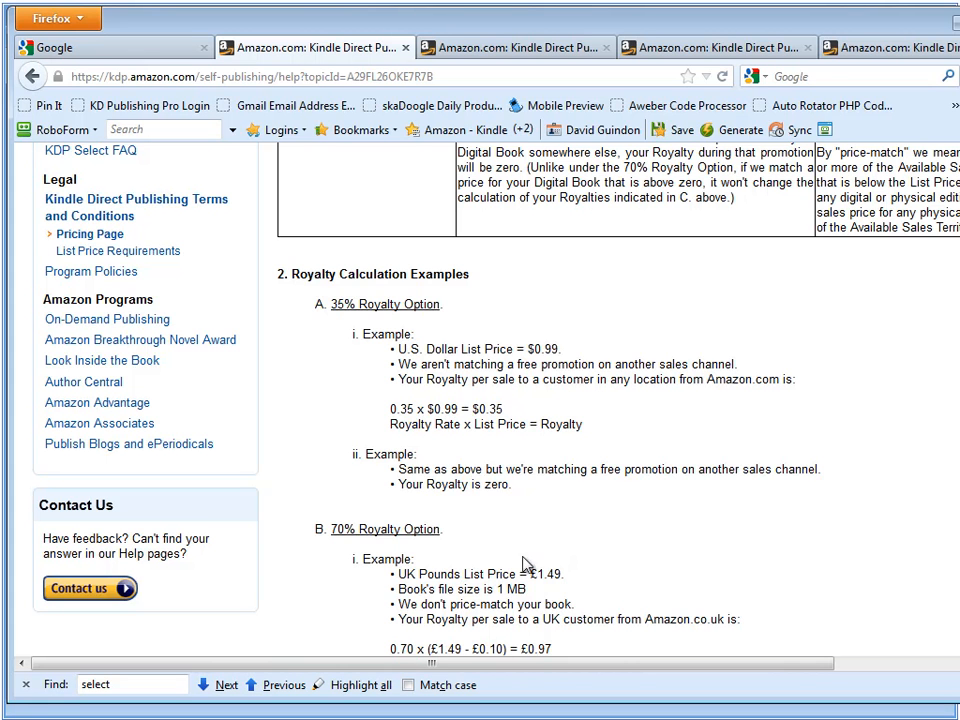
{"action": "scroll", "coordinate": [689, 517], "scroll_direction": "down", "scroll_amount": 2}
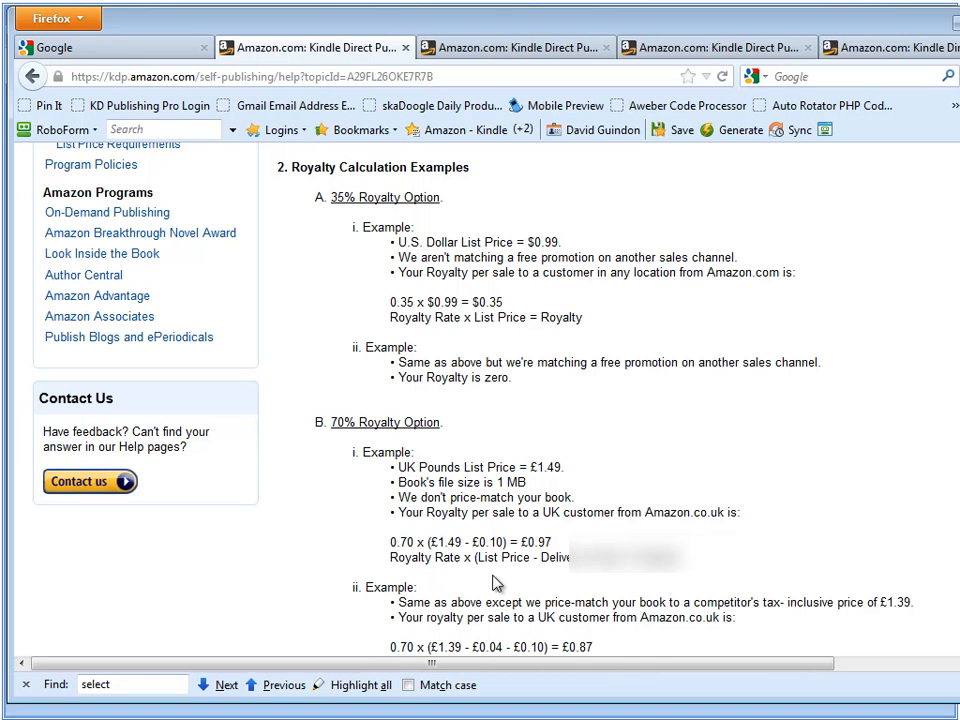
{"action": "left_click_drag", "start_coordinate": [477, 558], "coordinate": [585, 558]}
{"action": "left_click", "coordinate": [592, 558]}
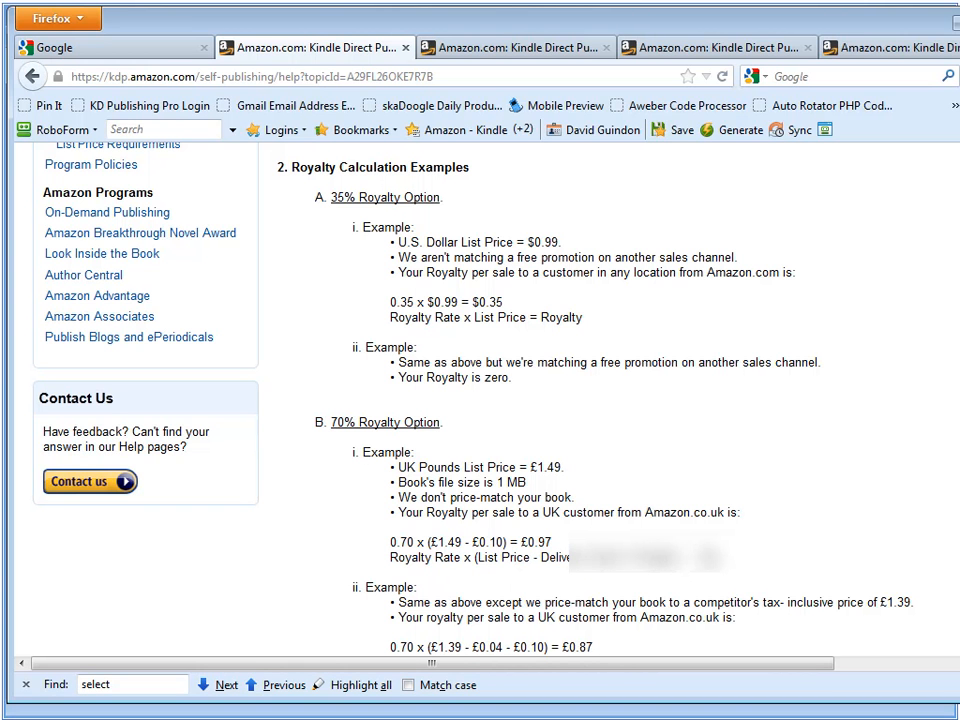
Review the list price rules and the additional 70% Royalty Option terms on the Pricing Page, and return to KDPublishingPro
{"action": "scroll", "coordinate": [686, 620], "scroll_direction": "down", "scroll_amount": 4}
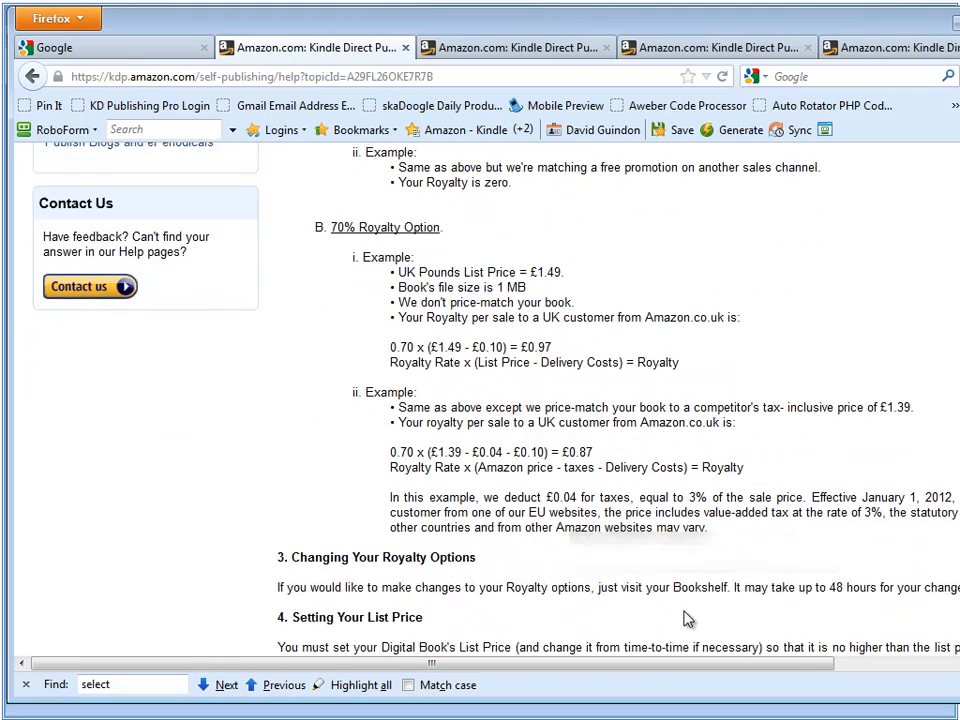
{"action": "scroll", "coordinate": [686, 620], "scroll_direction": "down", "scroll_amount": 6}
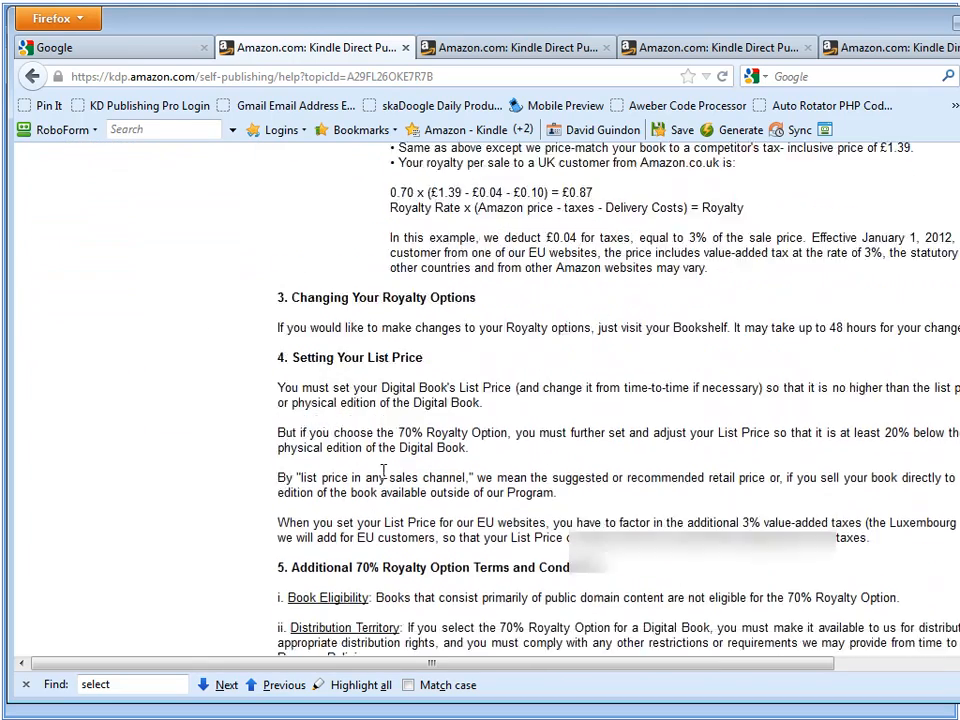
{"action": "left_click_drag", "start_coordinate": [290, 487], "coordinate": [591, 493]}
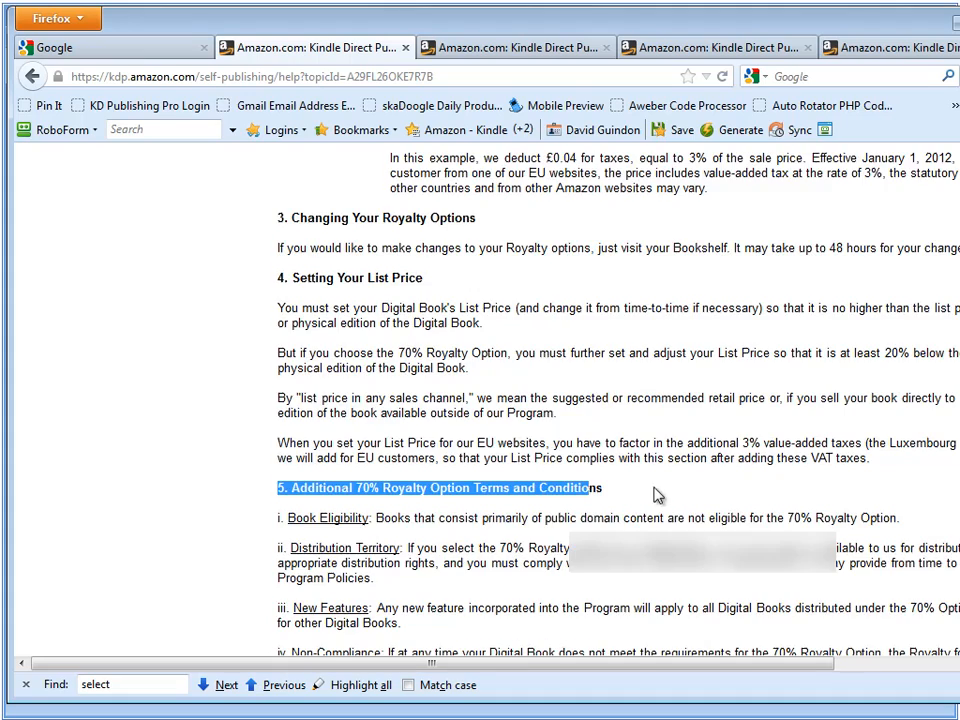
{"action": "scroll", "coordinate": [657, 494], "scroll_direction": "down", "scroll_amount": 3}
{"action": "scroll", "coordinate": [657, 494], "scroll_direction": "down", "scroll_amount": 2}
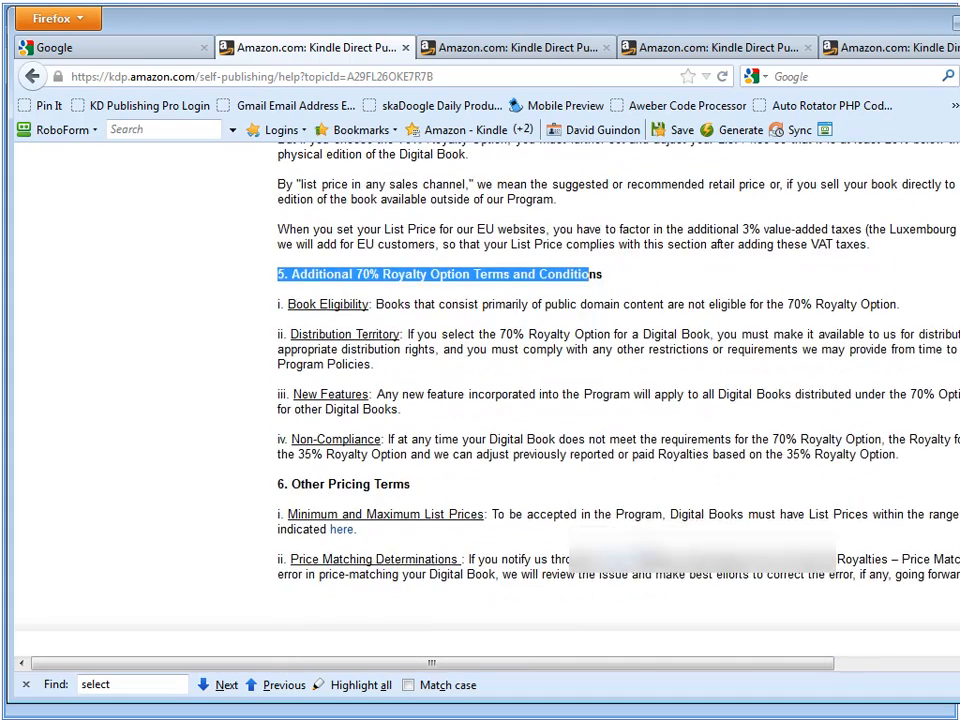
{"action": "scroll", "coordinate": [487, 418], "scroll_direction": "up", "scroll_amount": 20}
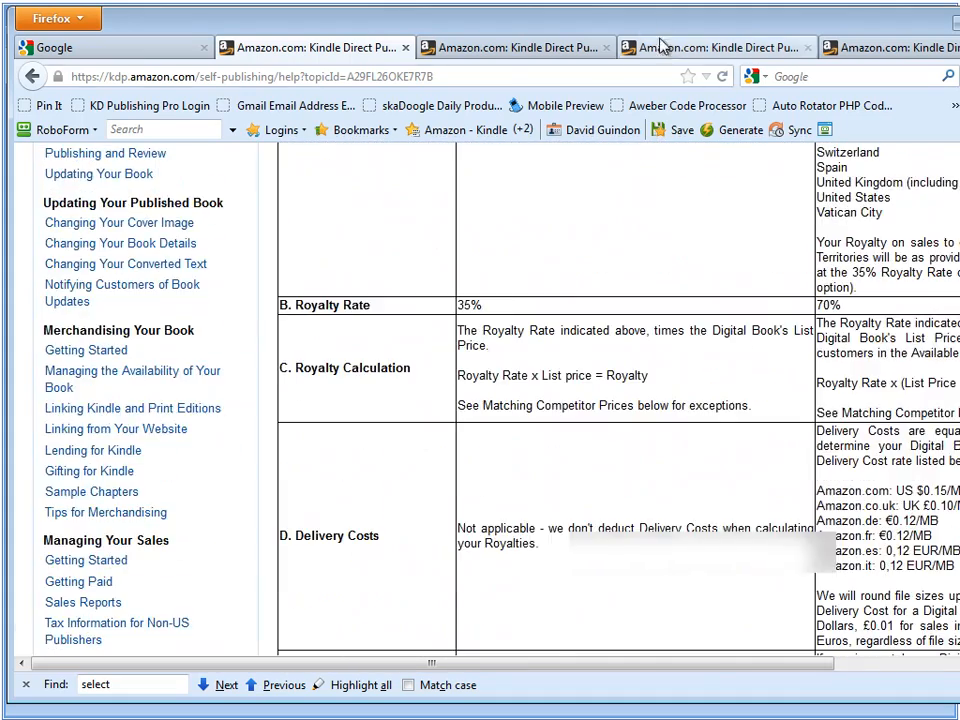
{"action": "left_click_drag", "start_coordinate": [668, 25], "coordinate": [958, 50]}
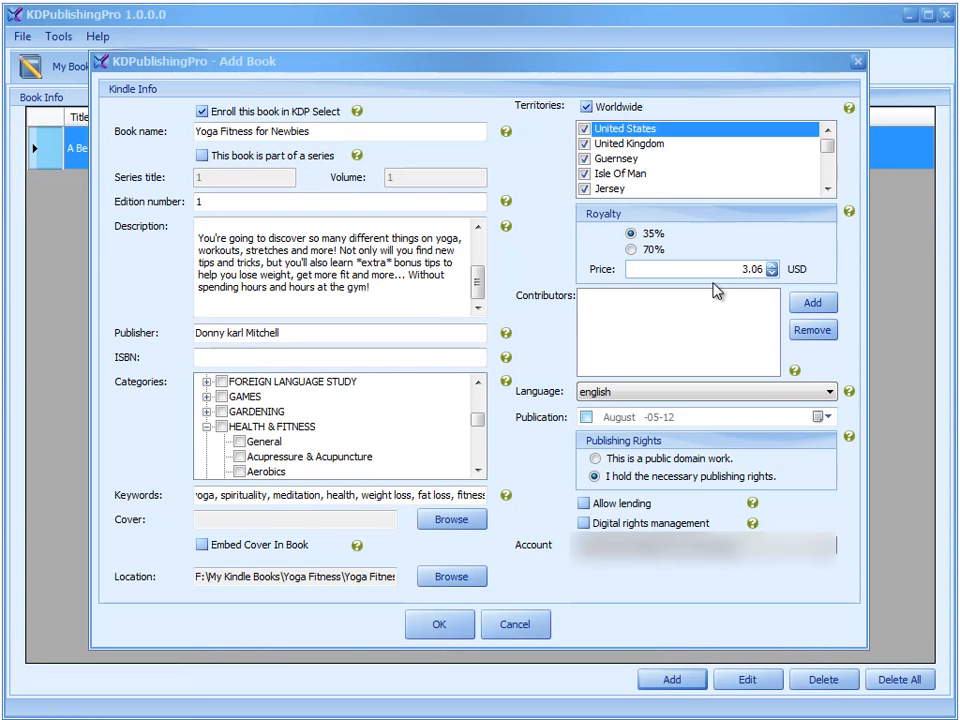
Start a new contributor for the book and enter the author's full name in both the First Name and Last Name fields
{"action": "left_click", "coordinate": [805, 308]}
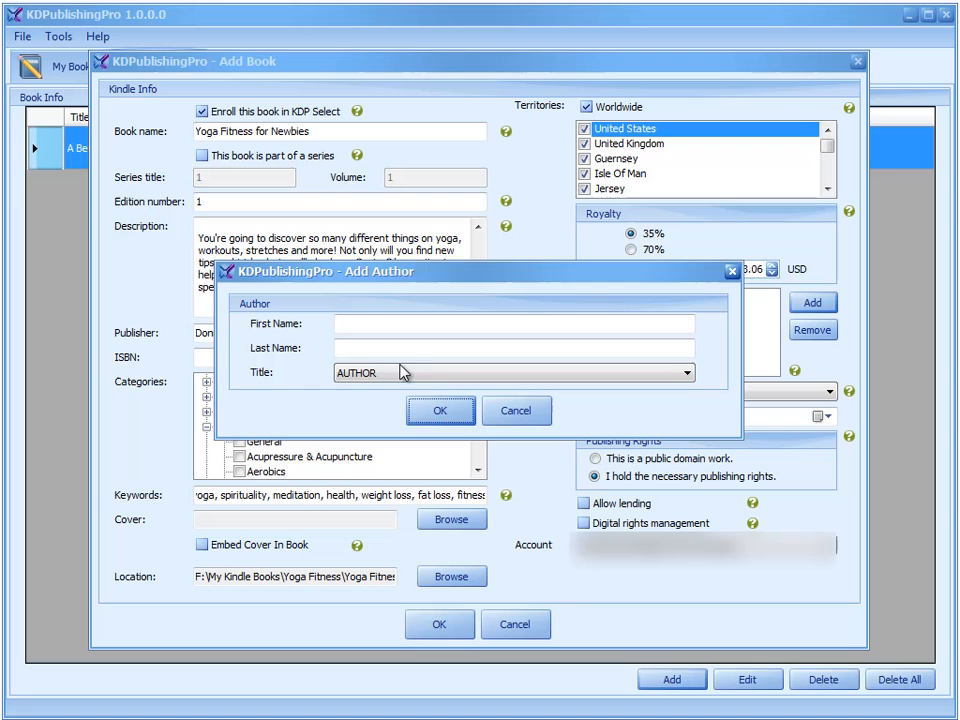
{"action": "left_click", "coordinate": [371, 326]}
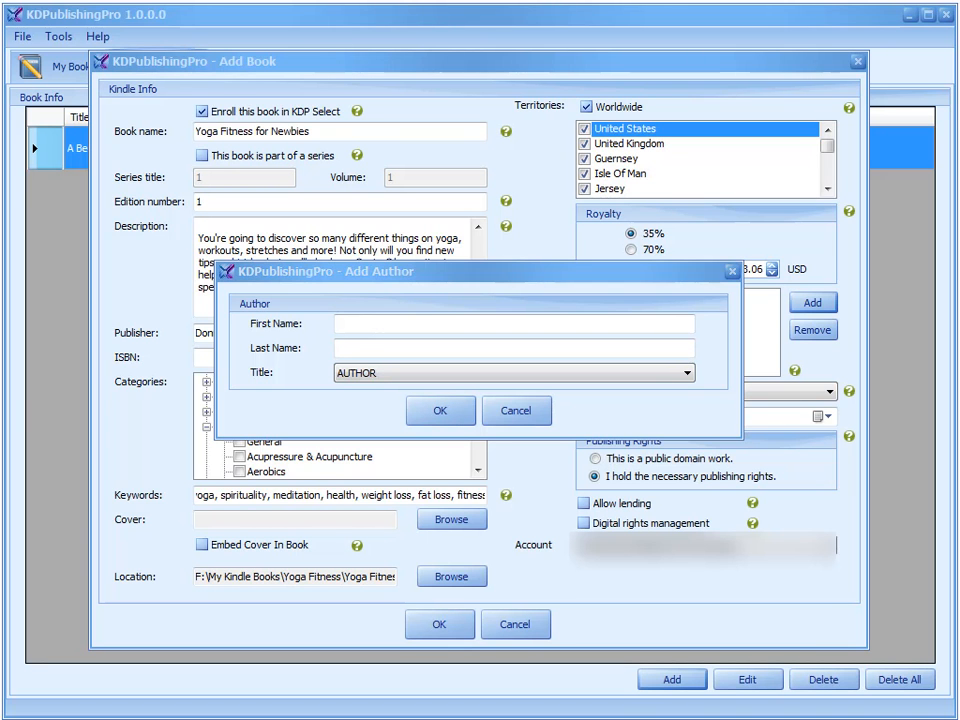
{"action": "type", "text": "yoga, spirituality, meditation, health, weight loss, excercise, fat loss"}
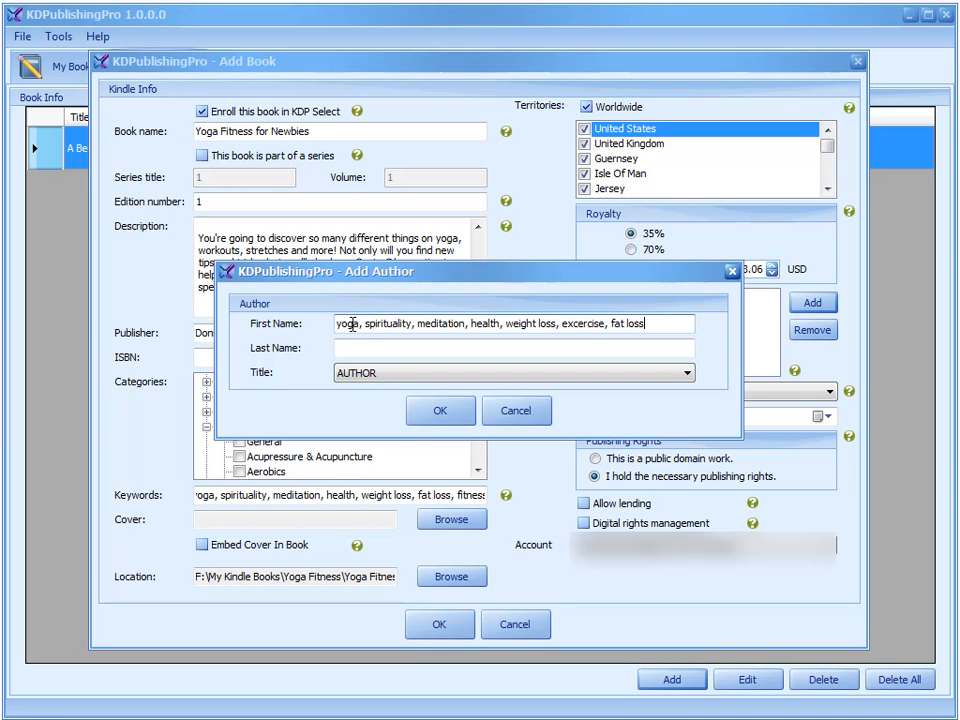
{"action": "key", "text": "ctrl+a"}
{"action": "key", "text": "BackSpace"}
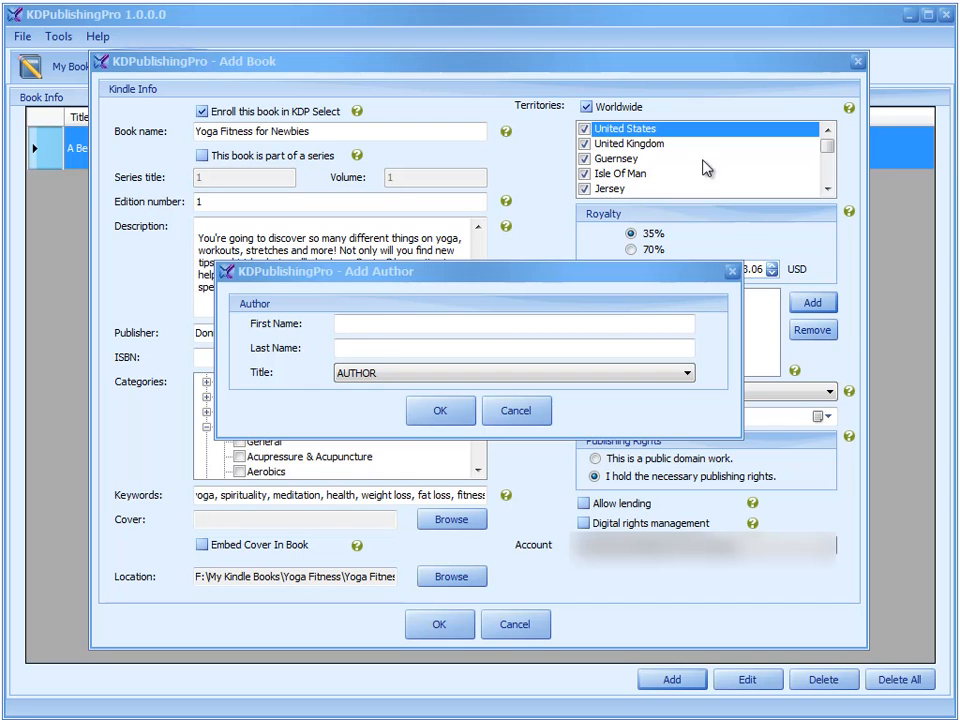
{"action": "left_click", "coordinate": [369, 323]}
{"action": "type", "text": "Donny karl Mitchell"}
{"action": "left_click", "coordinate": [392, 347]}
{"action": "type", "text": "Donny karl Mitchell"}
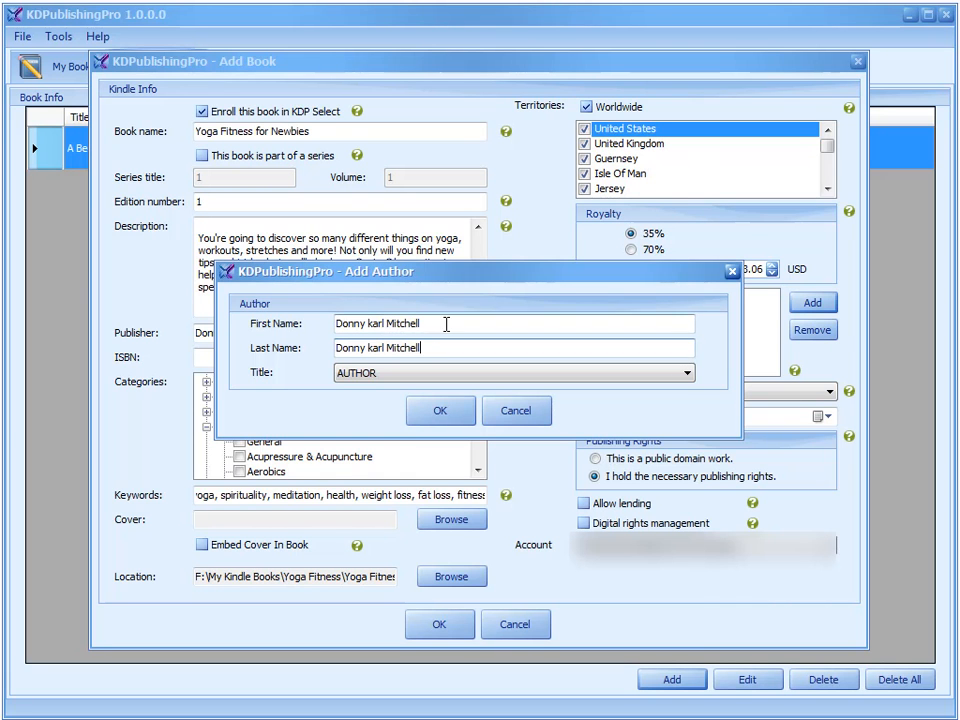
Reduce the first name to the author's given names and the last name to the surname, and add the contributor with the title AUTHOR
{"action": "left_click_drag", "start_coordinate": [370, 323], "coordinate": [428, 323]}
{"action": "key", "text": "BackSpace"}
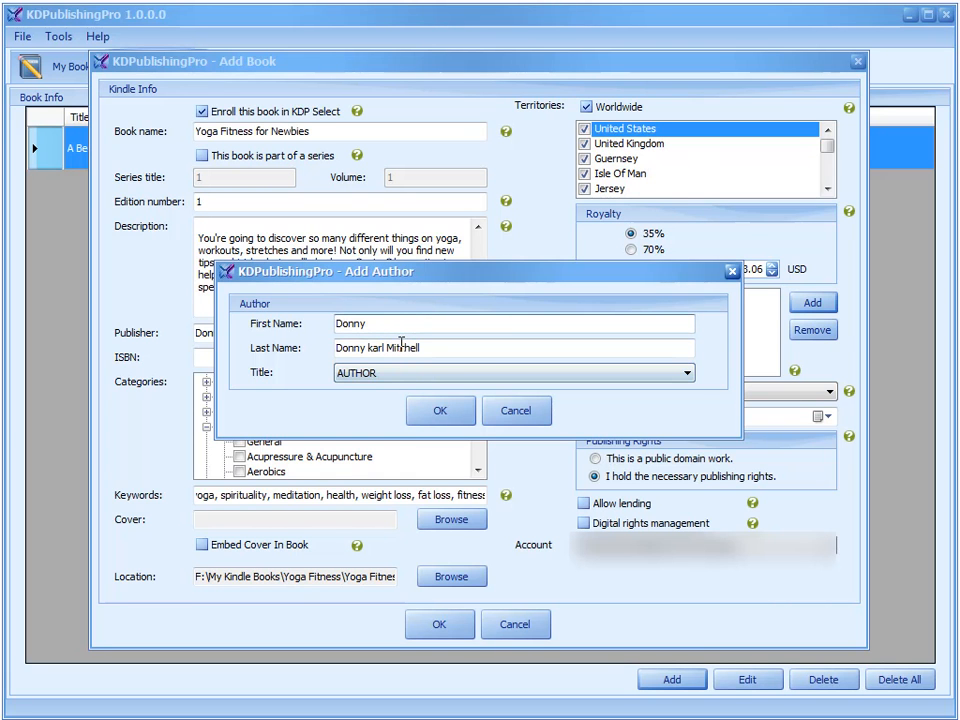
{"action": "type", "text": "Karl"}
{"action": "left_click_drag", "start_coordinate": [385, 347], "coordinate": [315, 347]}
{"action": "key", "text": "BackSpace"}
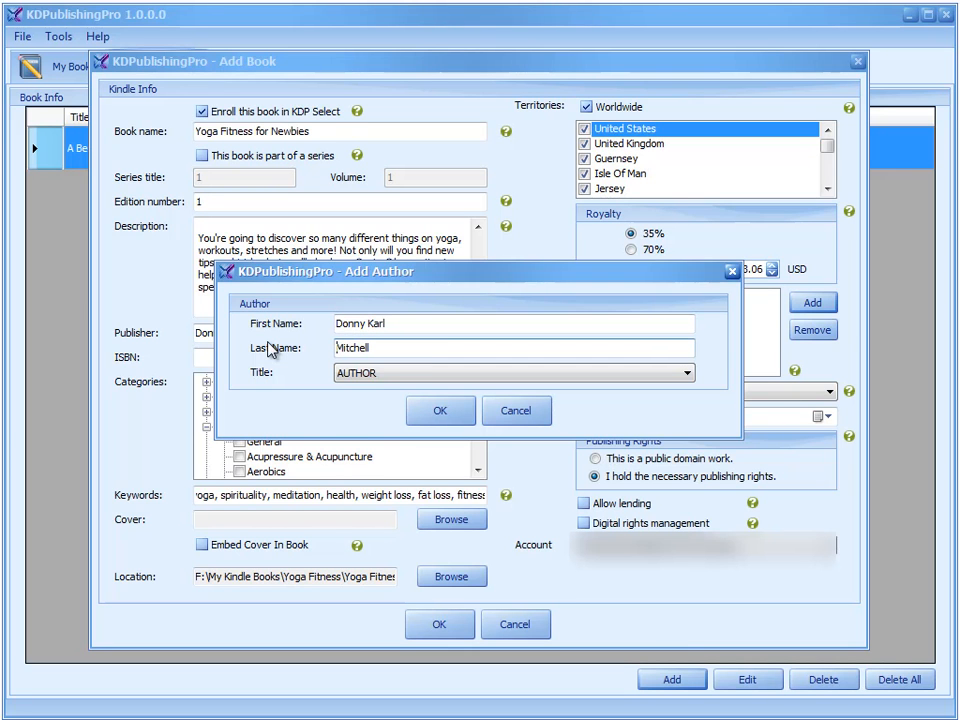
{"action": "left_click", "coordinate": [384, 374]}
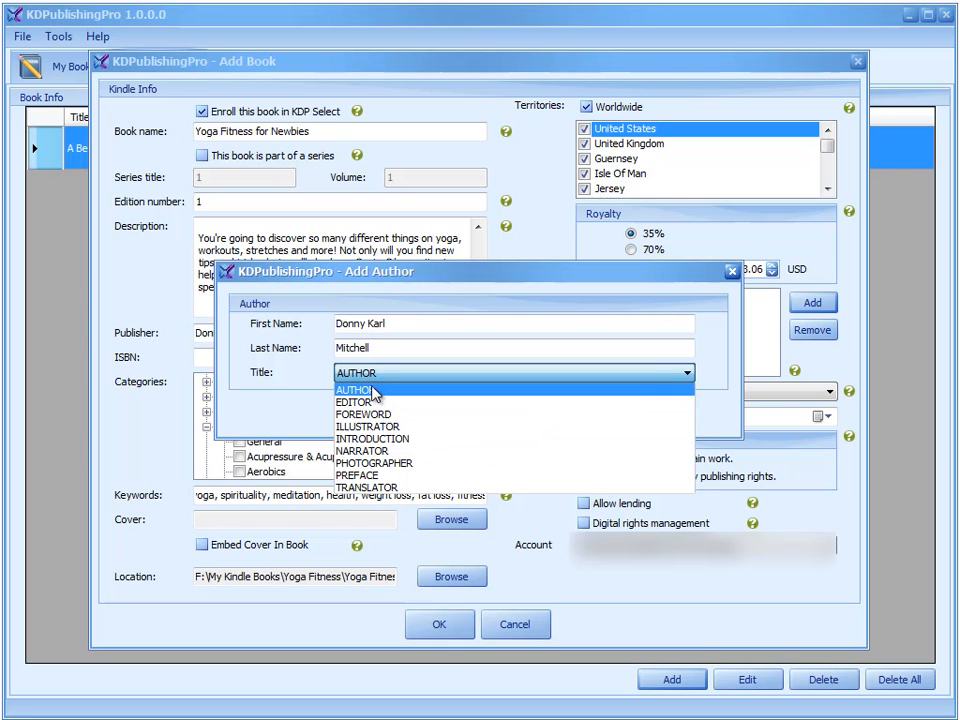
{"action": "left_click", "coordinate": [372, 390]}
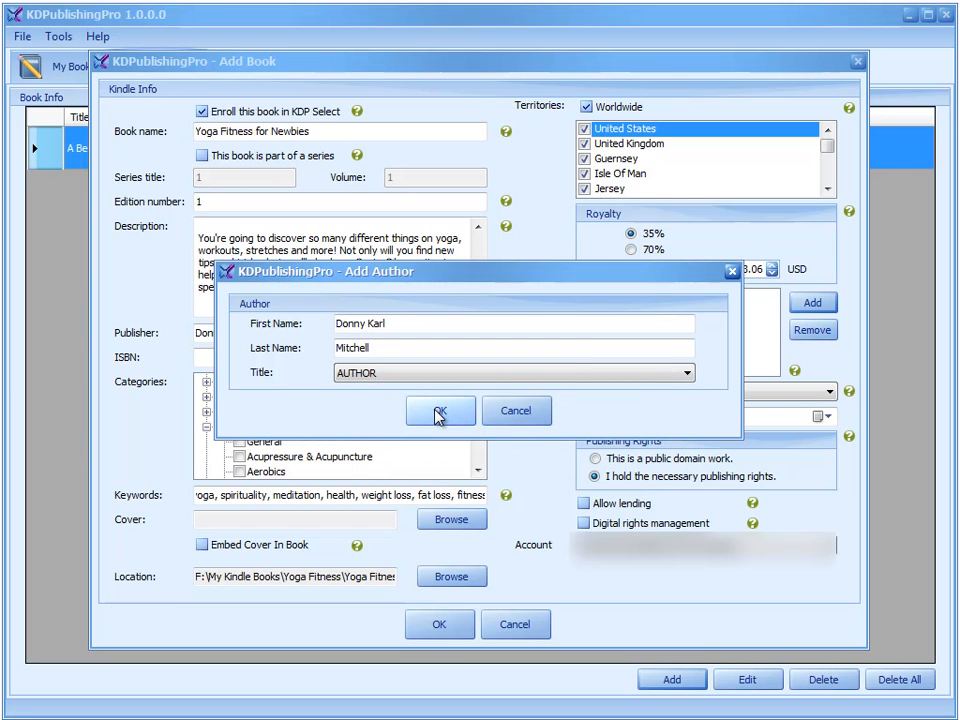
{"action": "left_click", "coordinate": [437, 414]}
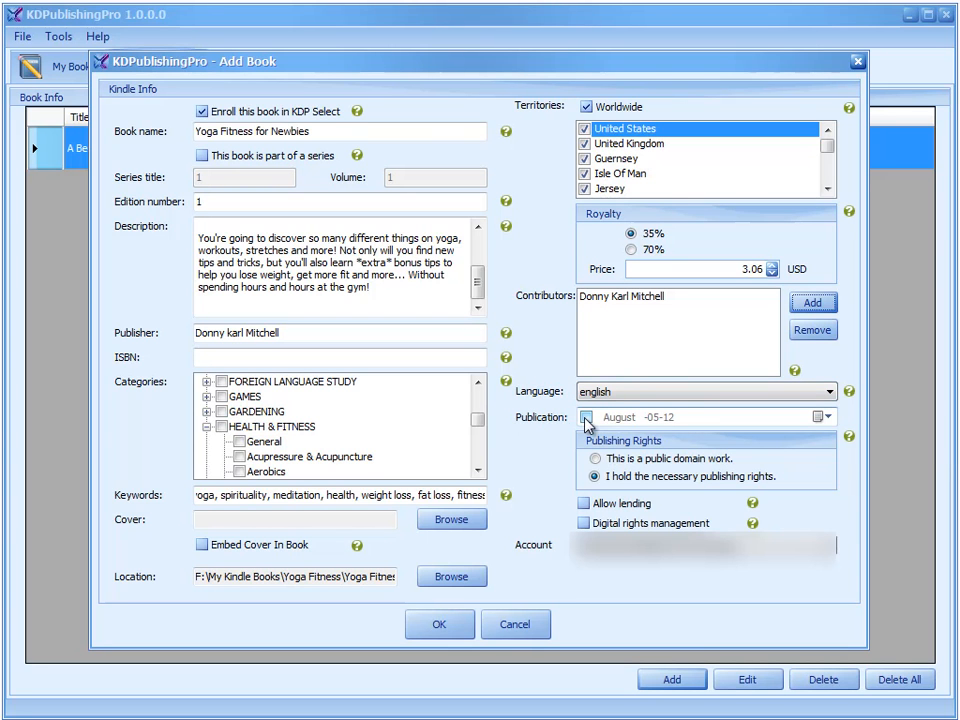
{"action": "left_click", "coordinate": [821, 417]}
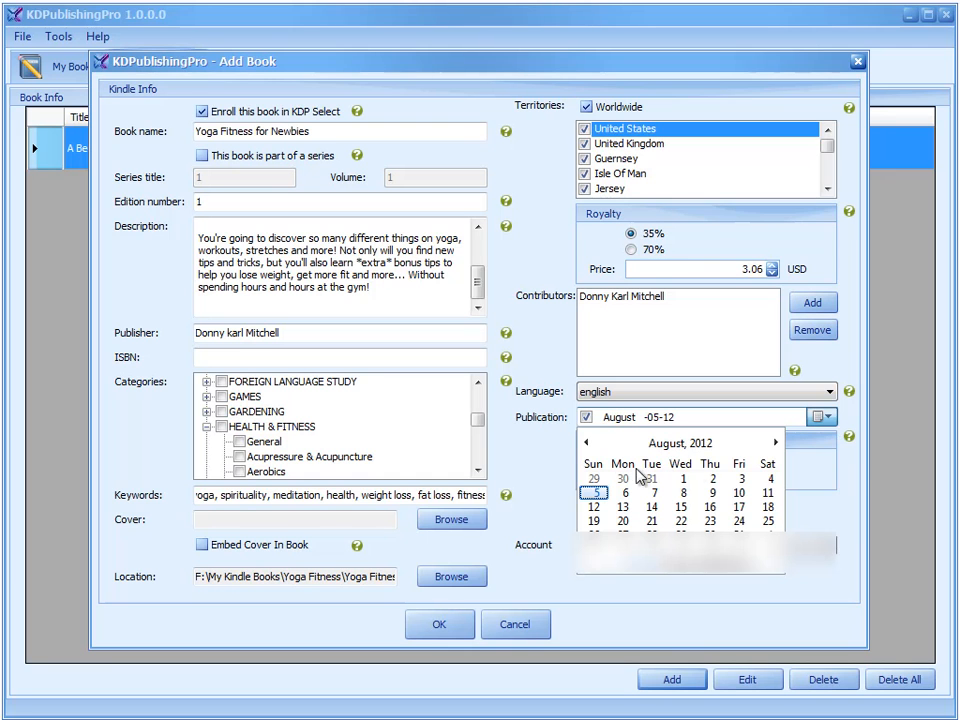
{"action": "left_click", "coordinate": [585, 420]}
{"action": "left_click", "coordinate": [585, 420]}
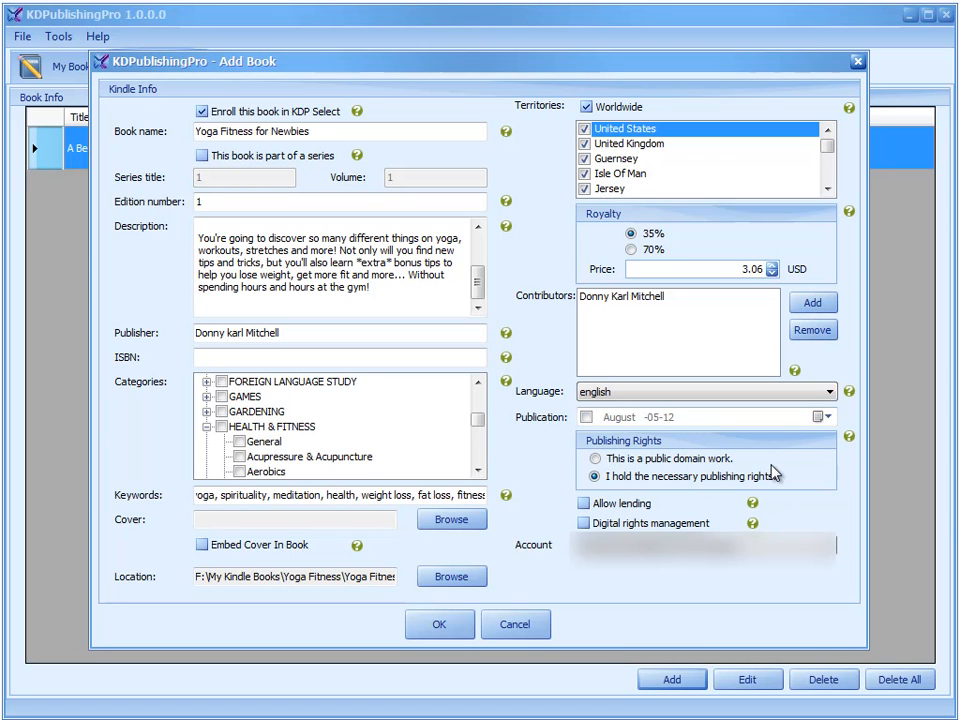
Enable Allow lending for the book and try to save the book entry
{"action": "left_click", "coordinate": [588, 504]}
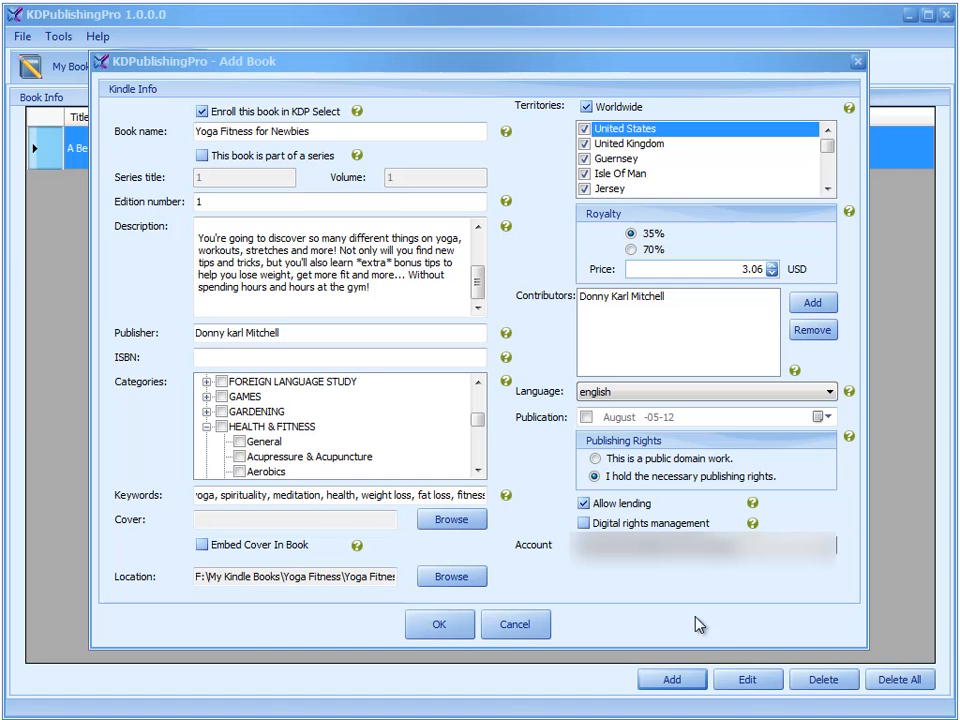
{"action": "left_click", "coordinate": [443, 624]}
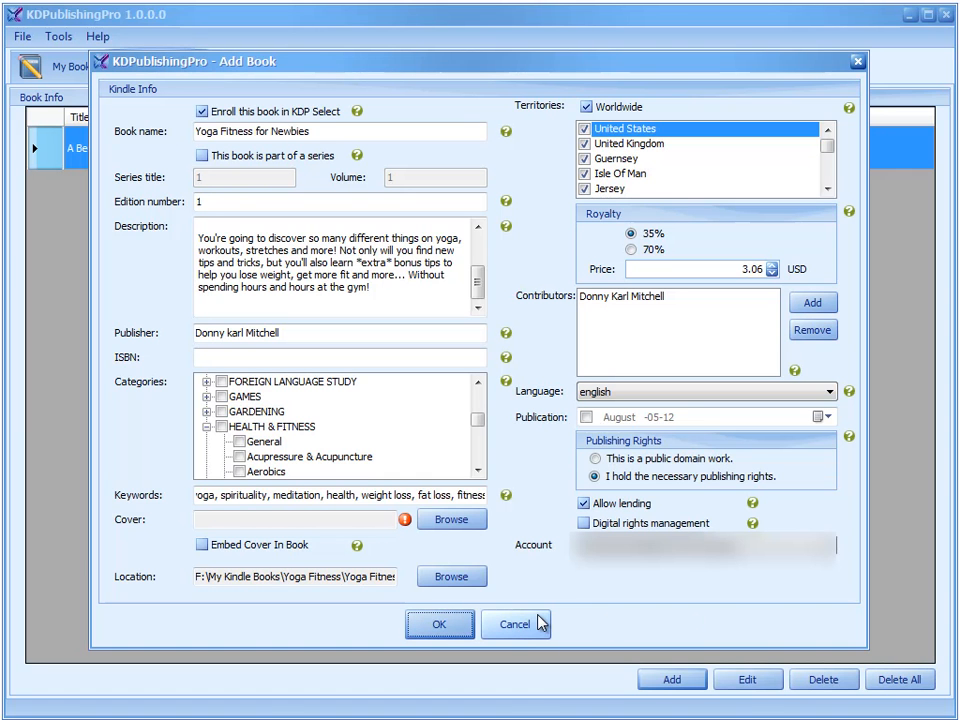
Set the book's cover to the image beginning 1095252_y in the Yoga Fitness folder, and save the book entry
{"action": "left_click", "coordinate": [455, 524]}
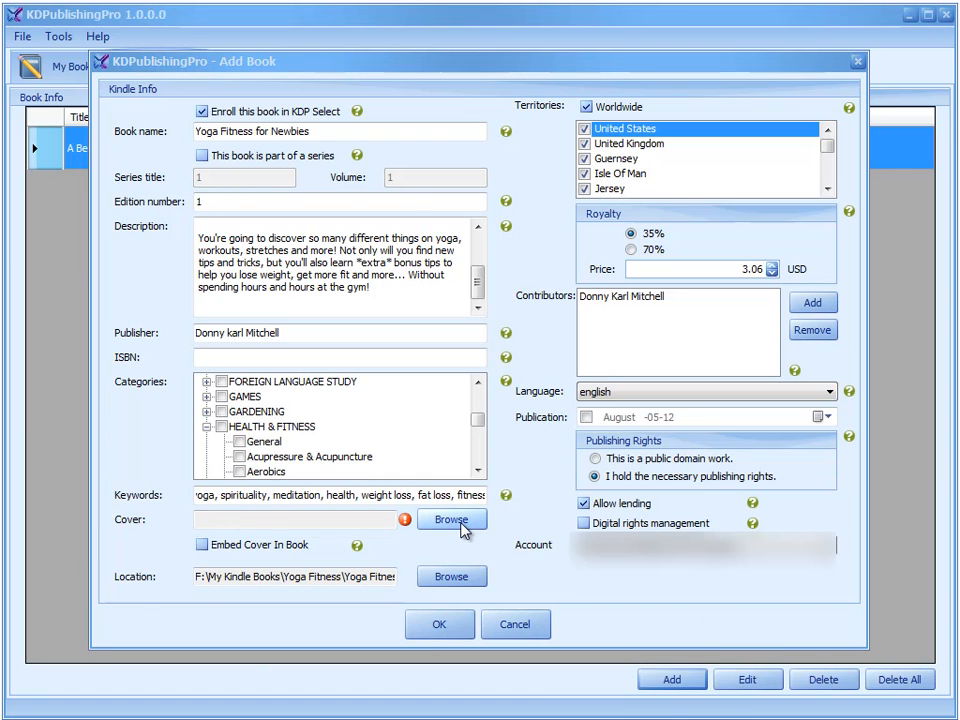
{"action": "double_click", "coordinate": [590, 350]}
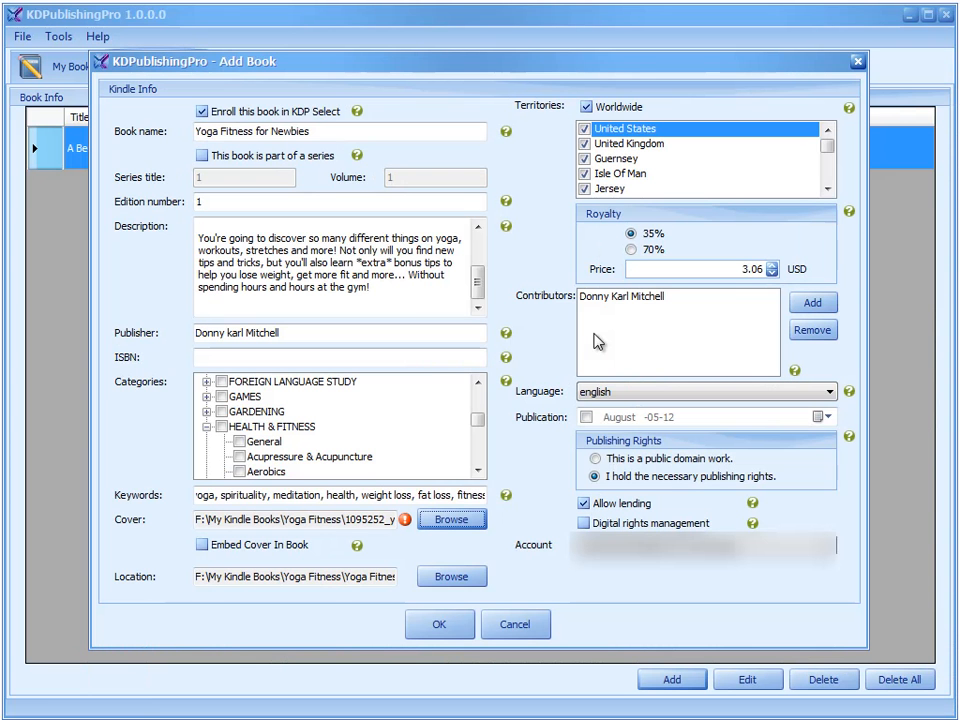
{"action": "left_click", "coordinate": [465, 626]}
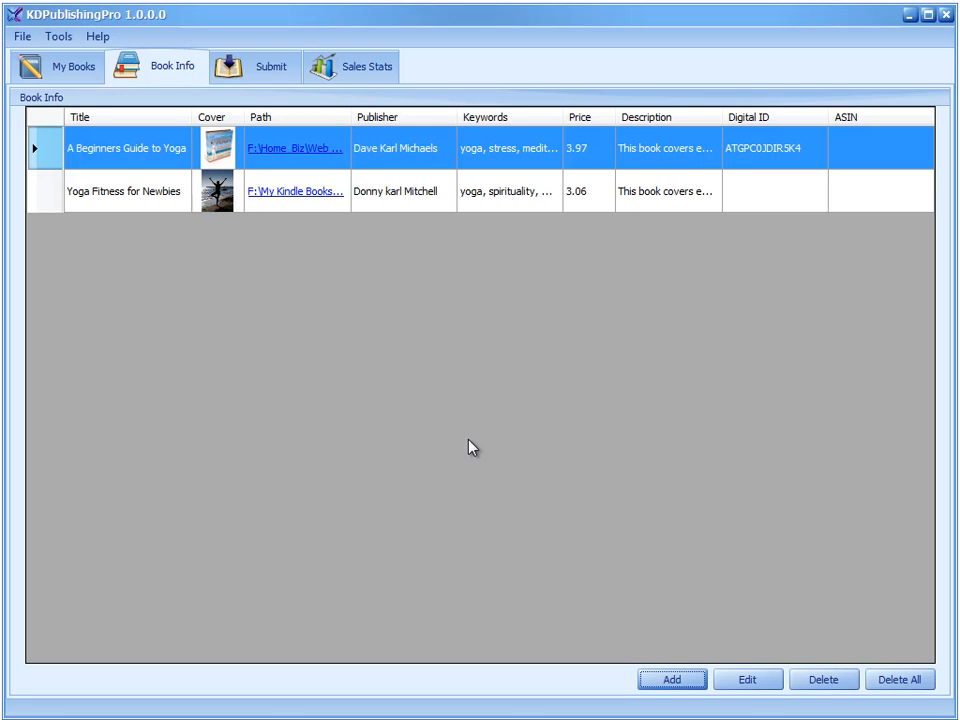
Examine the Yoga Fitness for Newbies entry in the book information list and its posting status in the submission list
{"action": "left_click", "coordinate": [168, 194]}
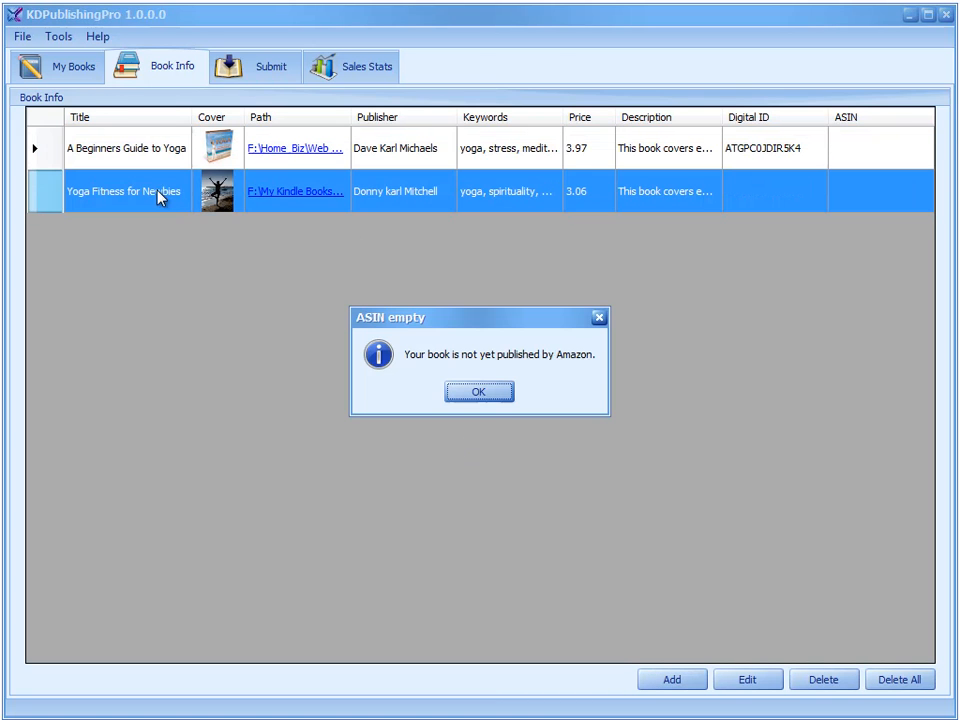
{"action": "left_click", "coordinate": [478, 392]}
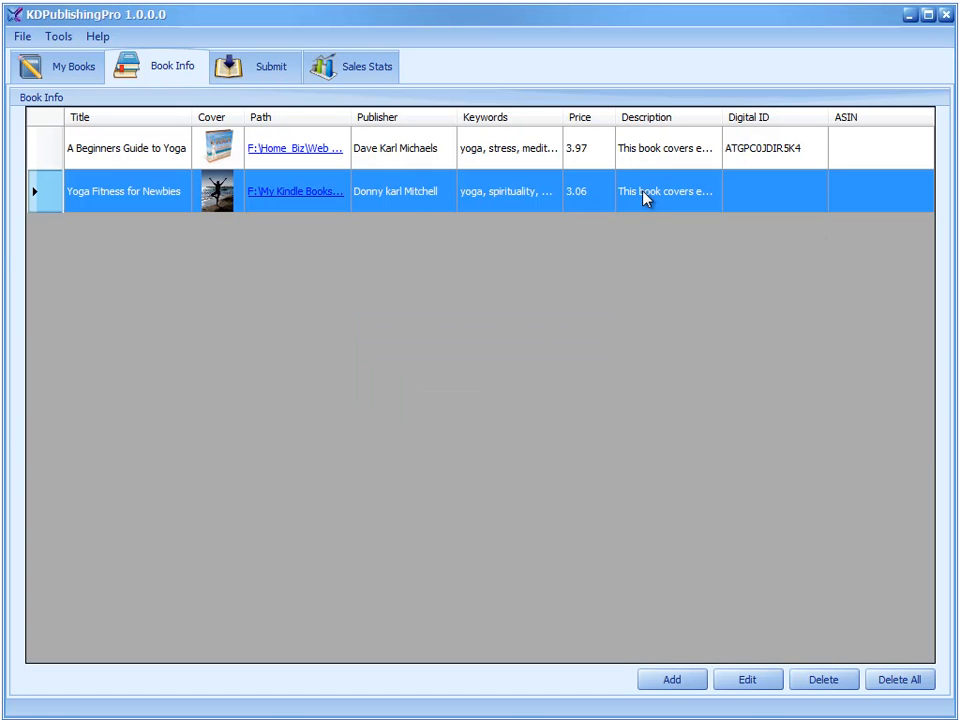
{"action": "left_click", "coordinate": [254, 68]}
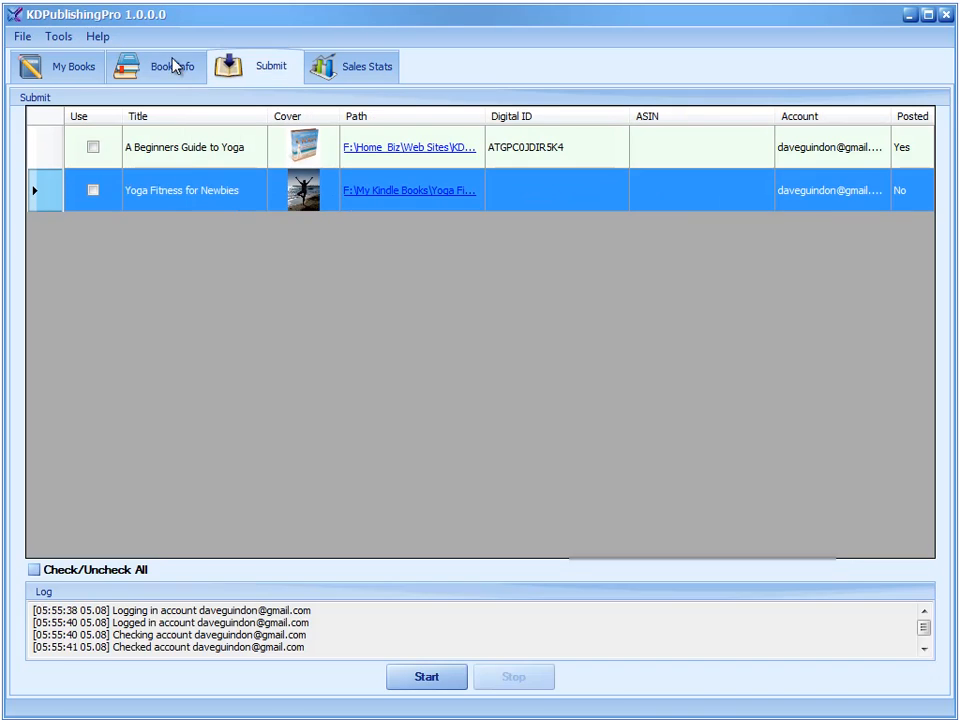
{"action": "left_click", "coordinate": [173, 65]}
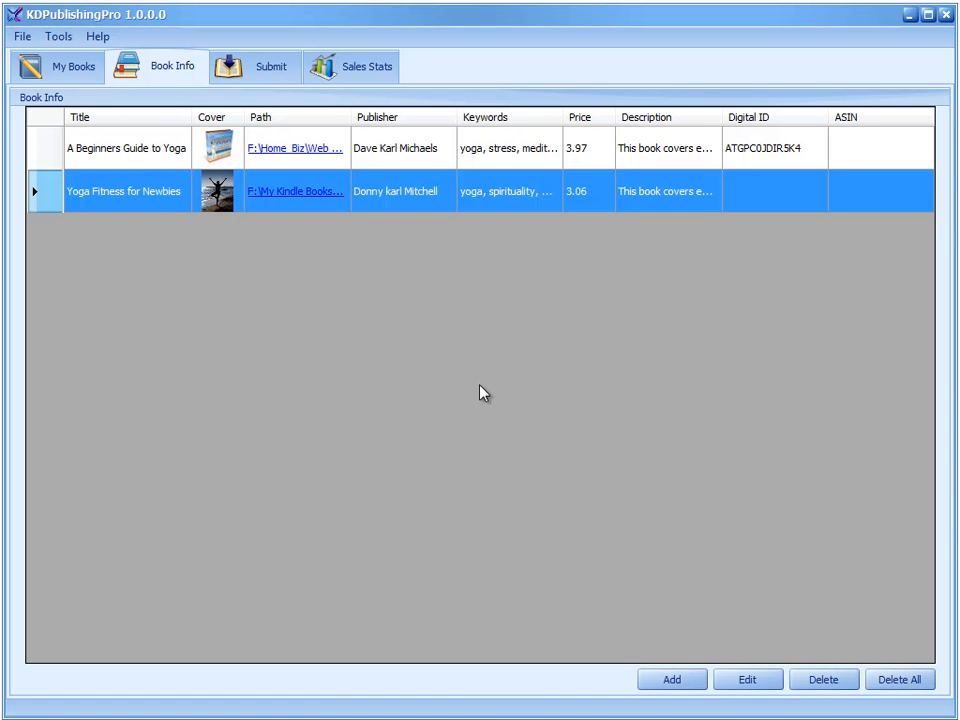
Mark only Yoga Fitness for Newbies for use in the submission list, and return to the book information list
{"action": "left_click", "coordinate": [256, 65]}
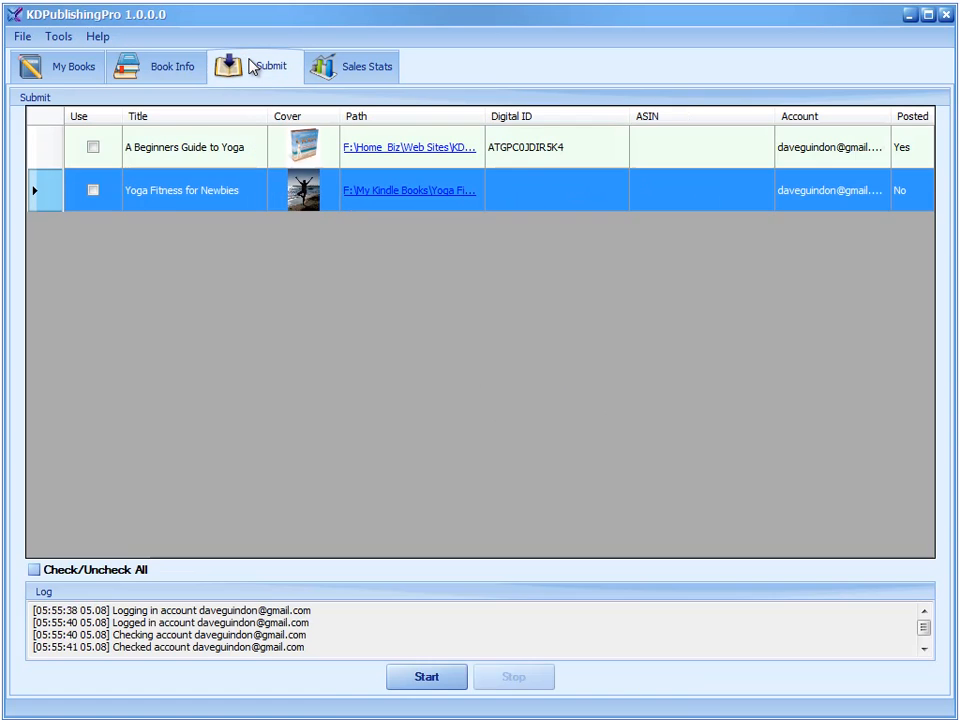
{"action": "left_click", "coordinate": [93, 190]}
{"action": "left_click", "coordinate": [93, 190]}
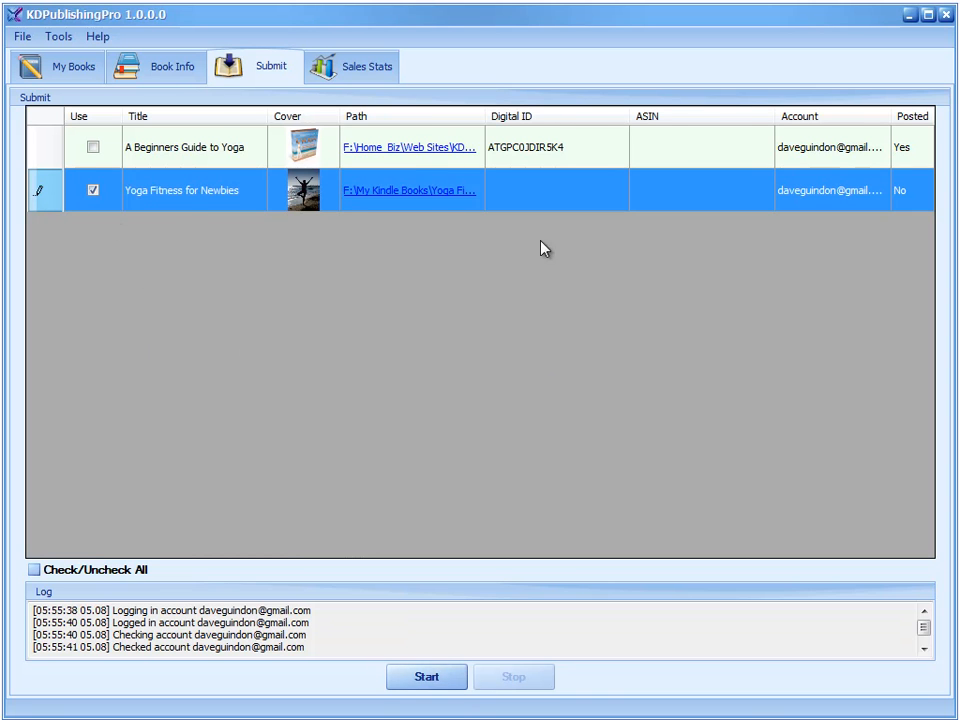
{"action": "left_click", "coordinate": [155, 65]}
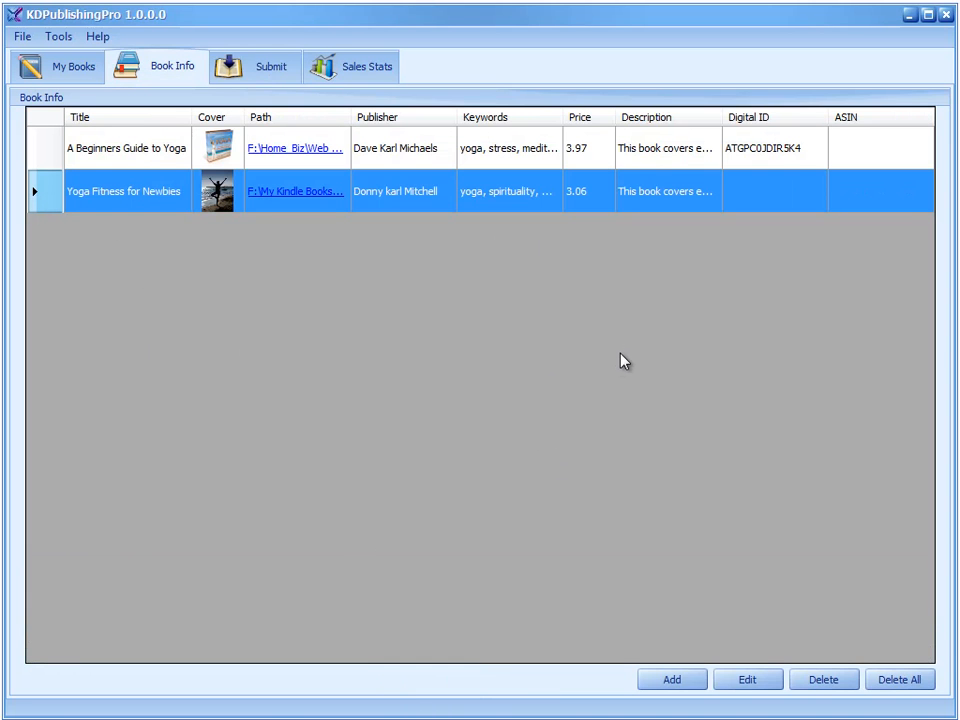